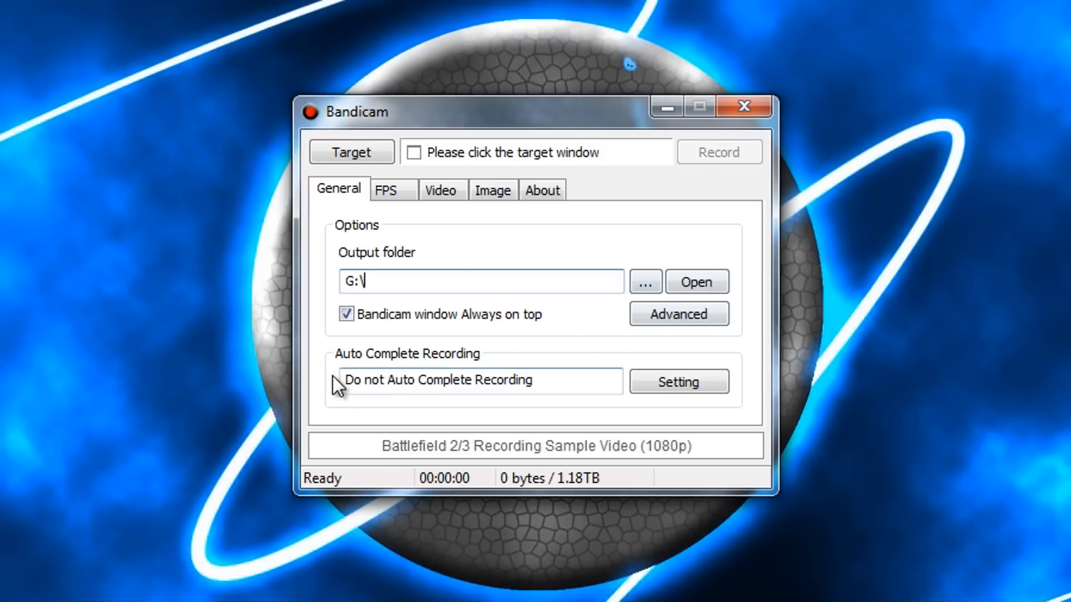
Review the Auto Complete Recording conditions without changing them, and view the FPS overlay and limit settings.
click(680, 386)
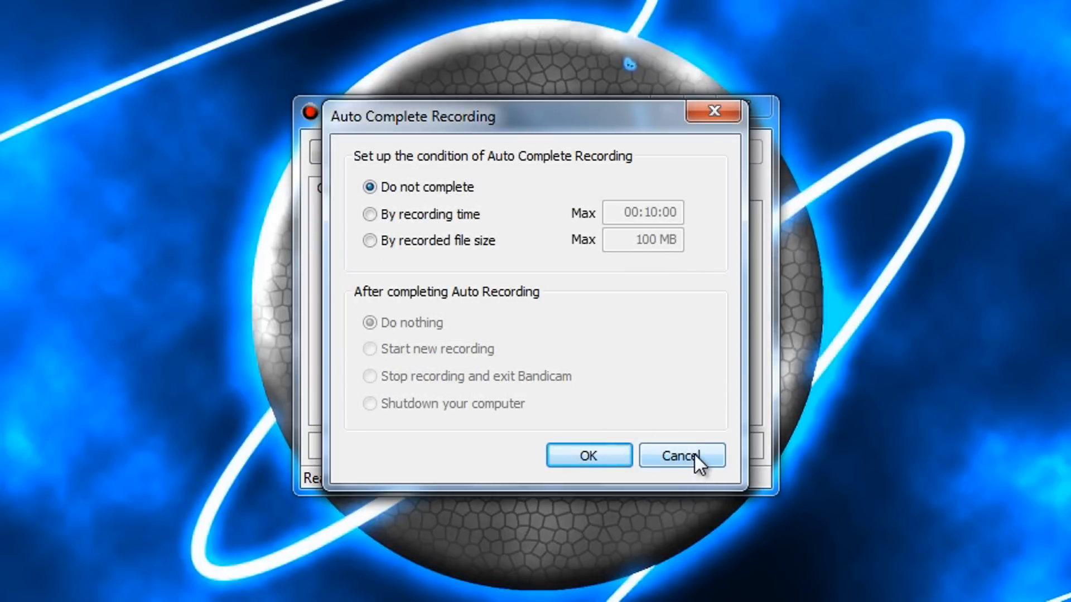
click(695, 455)
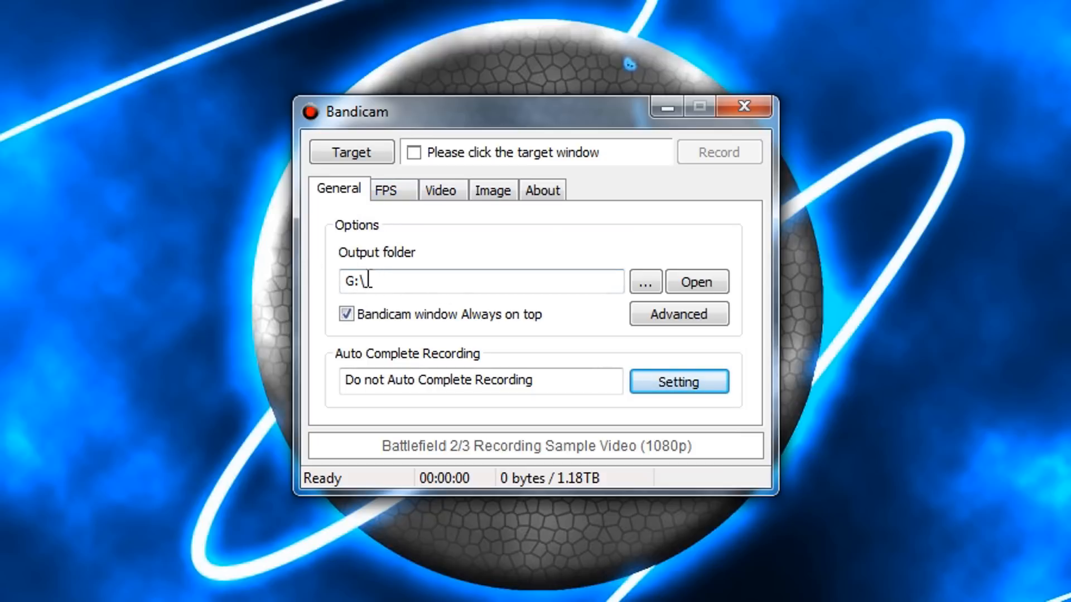
click(388, 191)
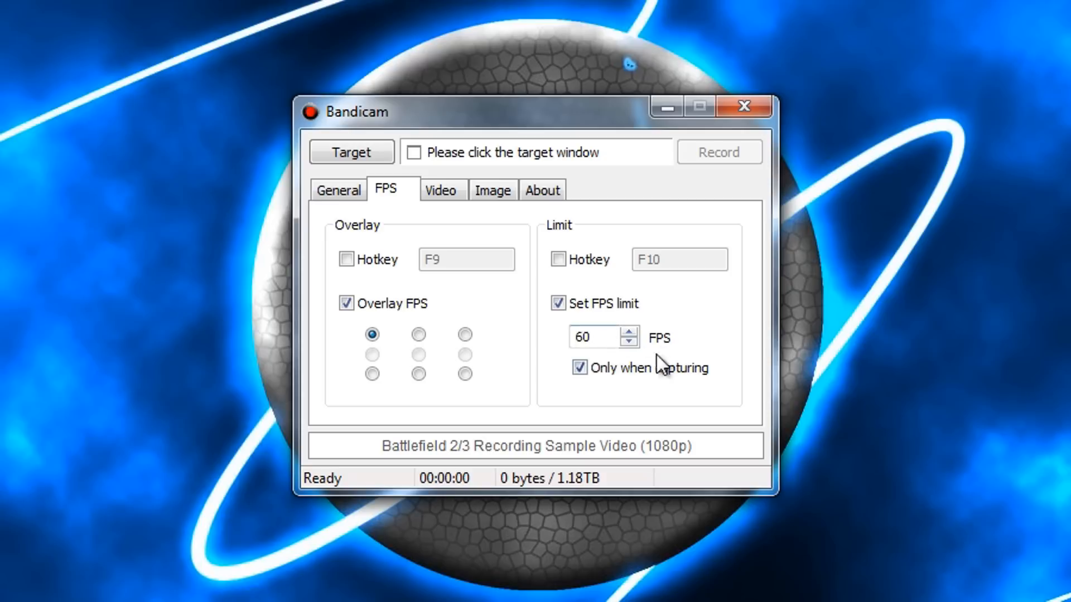
Examine the video record settings, checking the logo options and the available primary sound devices.
click(448, 193)
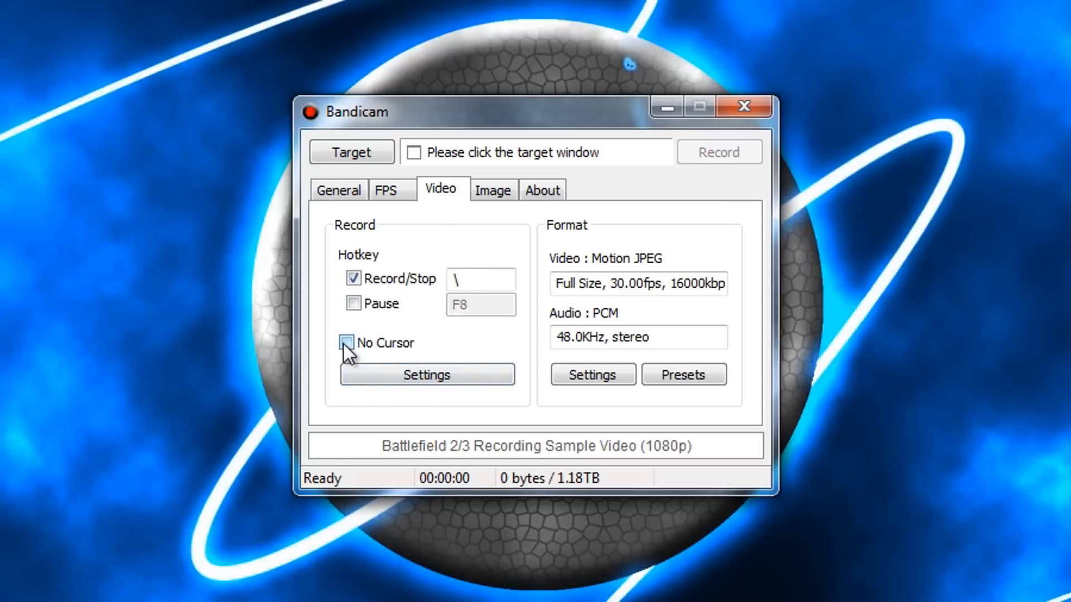
click(446, 374)
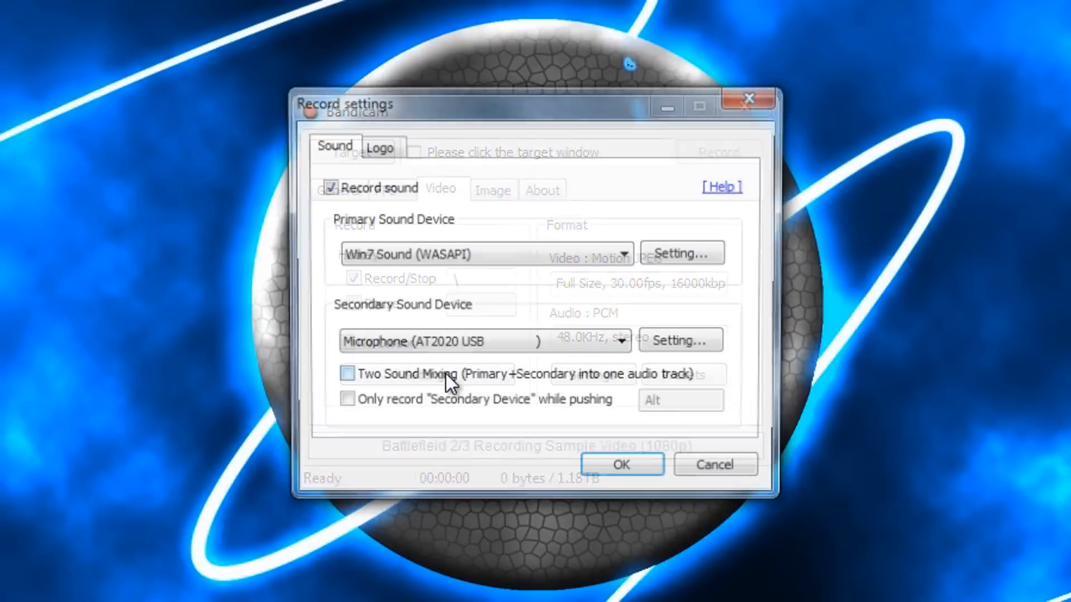
click(386, 147)
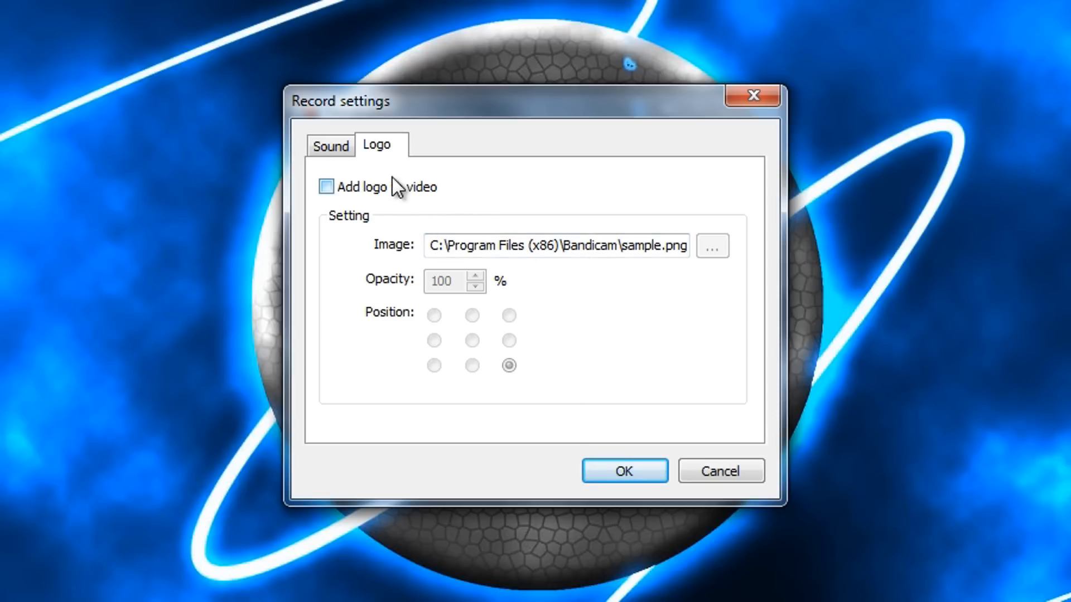
click(331, 146)
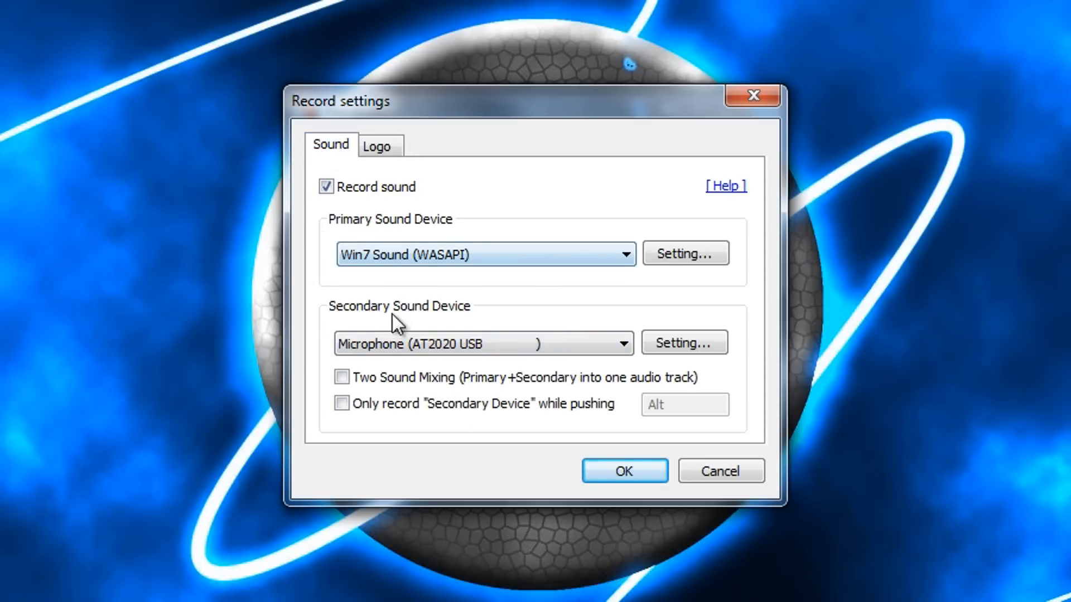
click(438, 254)
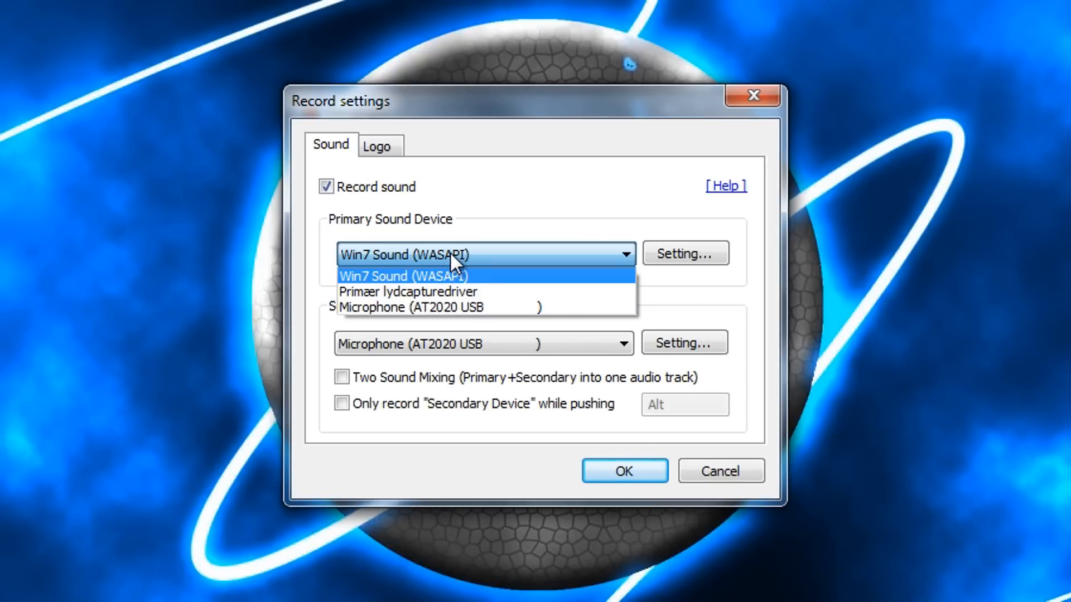
click(449, 254)
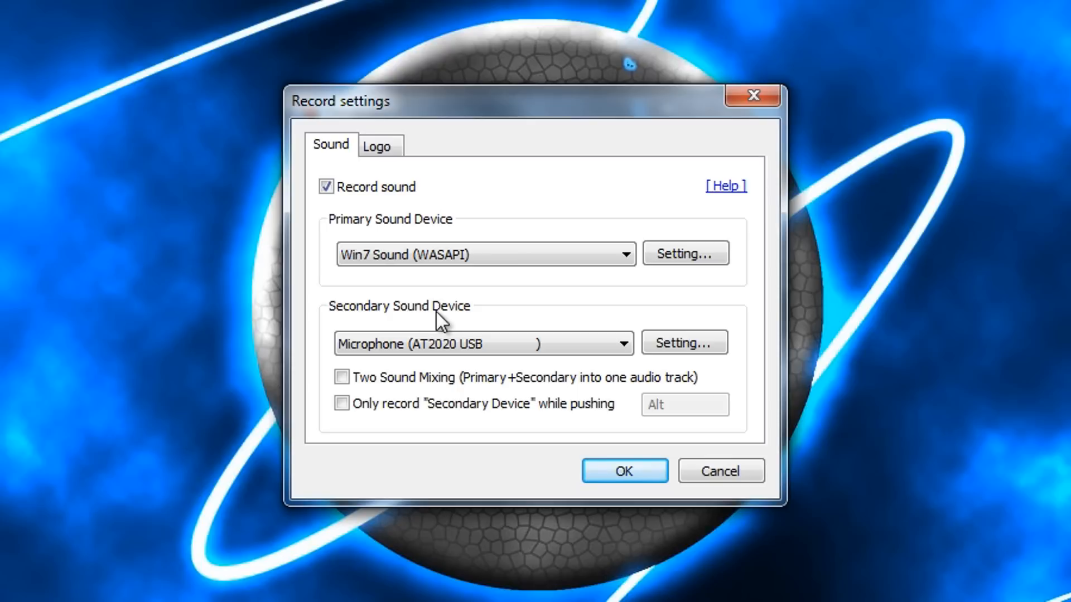
Check which secondary sound devices can be chosen, keeping the AT2020 USB microphone.
click(453, 347)
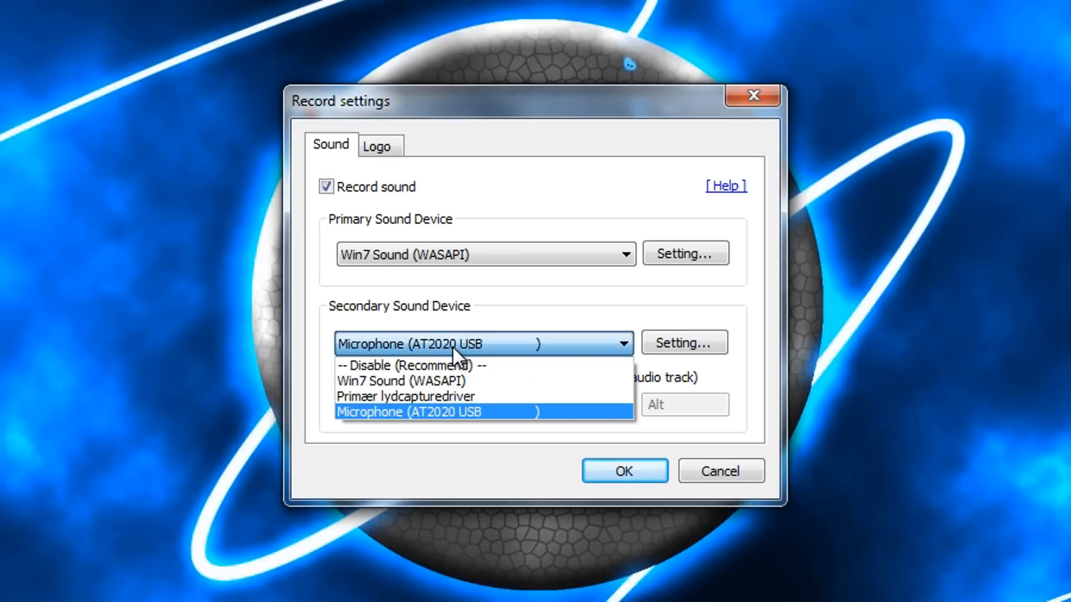
click(452, 347)
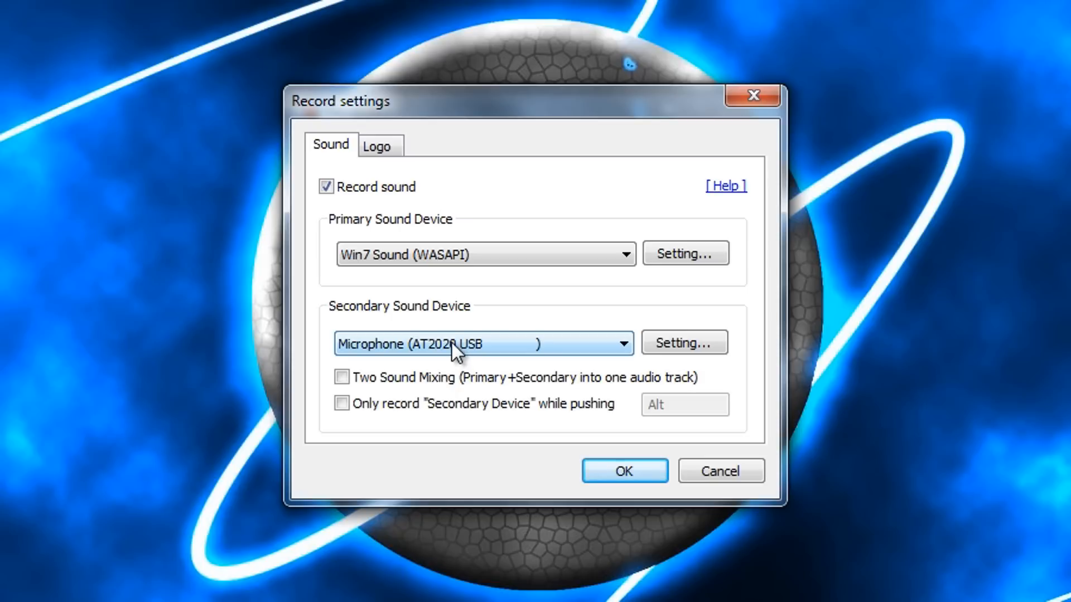
click(488, 342)
click(487, 343)
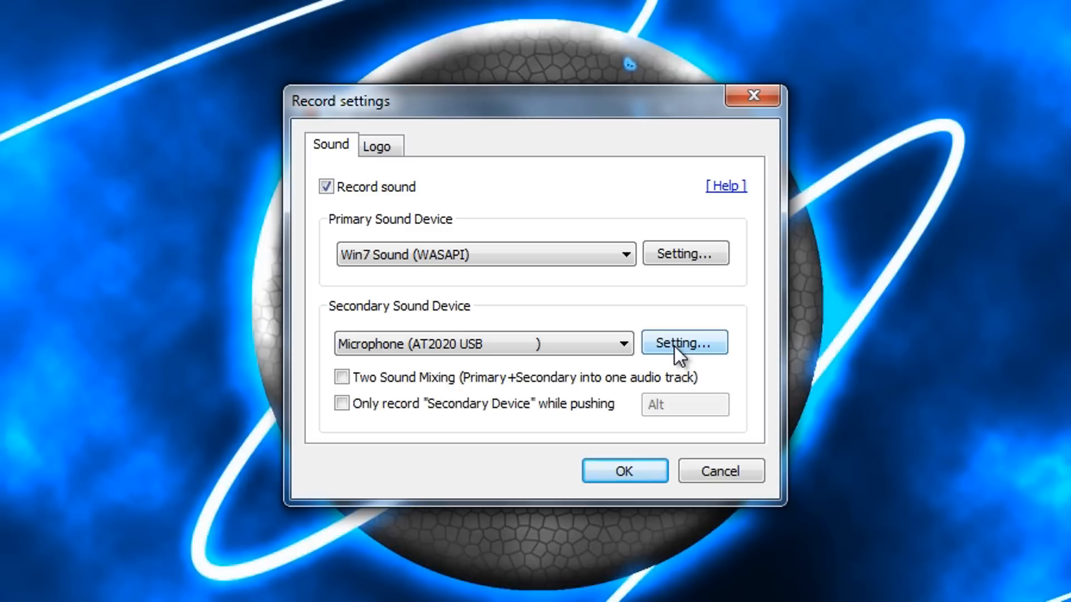
Try the Two Sound Mixing option, switch it off again, and accept the record settings.
click(346, 381)
click(343, 378)
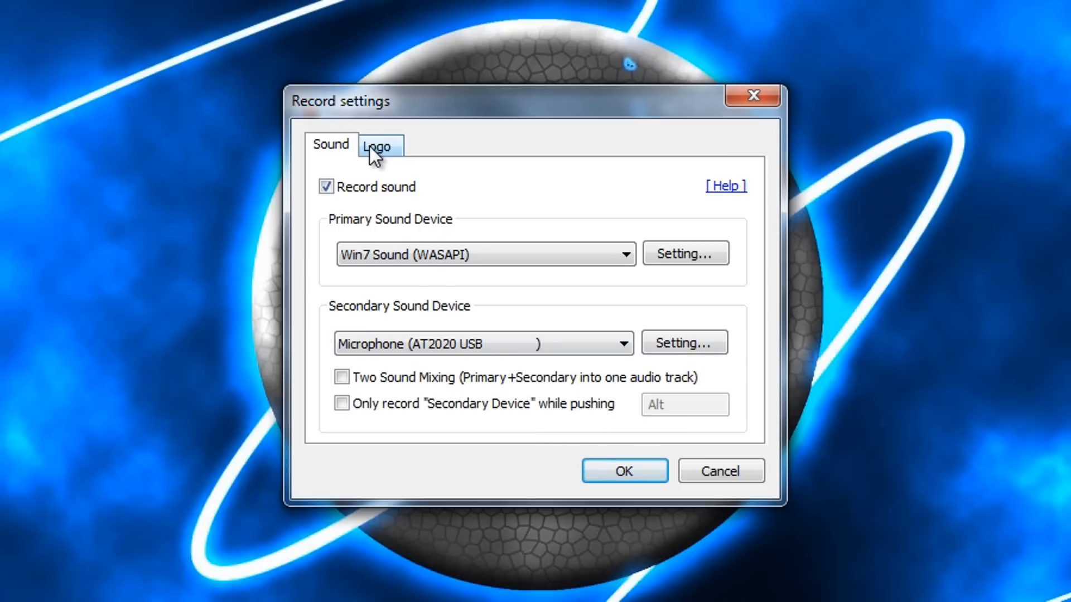
click(629, 470)
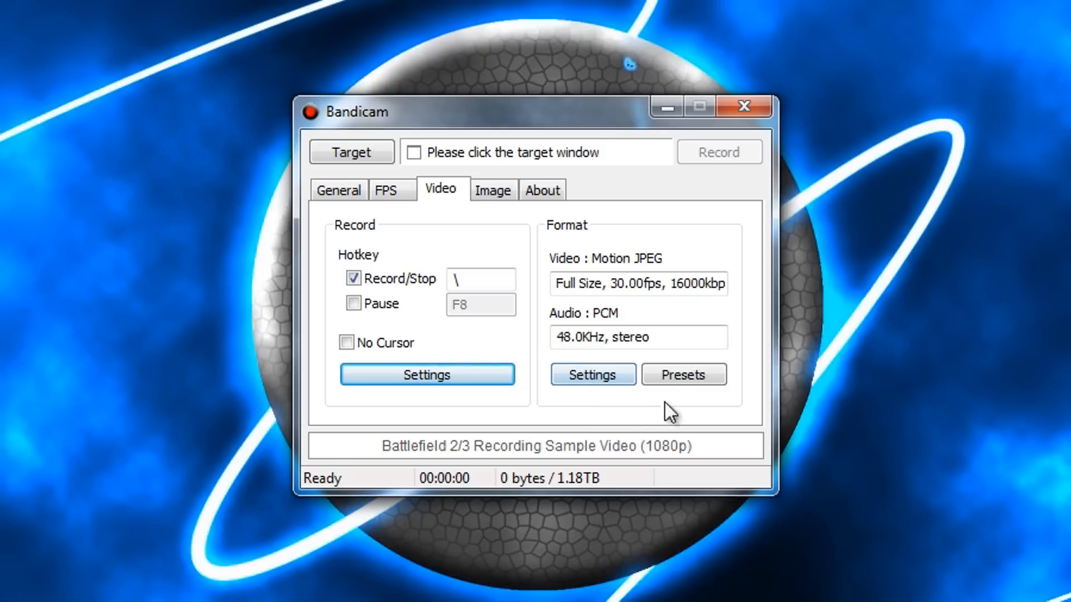
Review the video format presets and the frame sizes offered in the format settings.
click(686, 373)
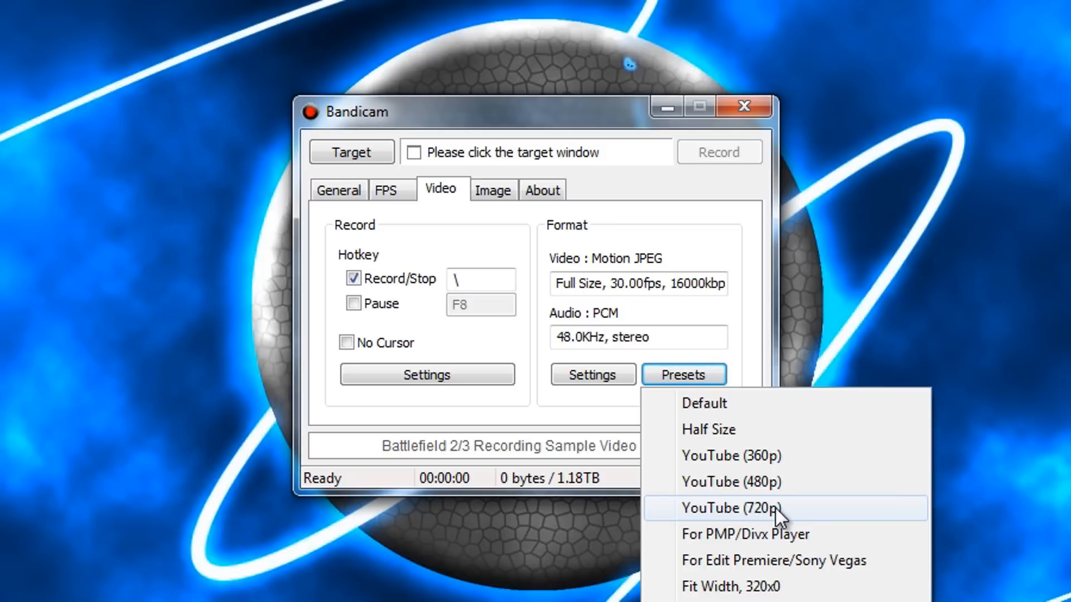
click(584, 417)
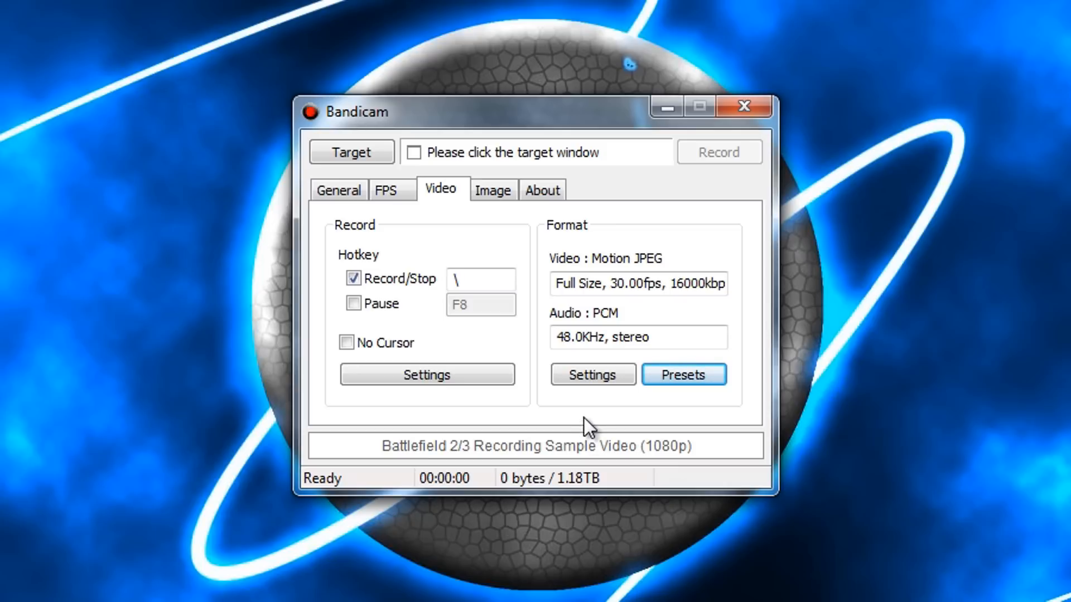
click(608, 374)
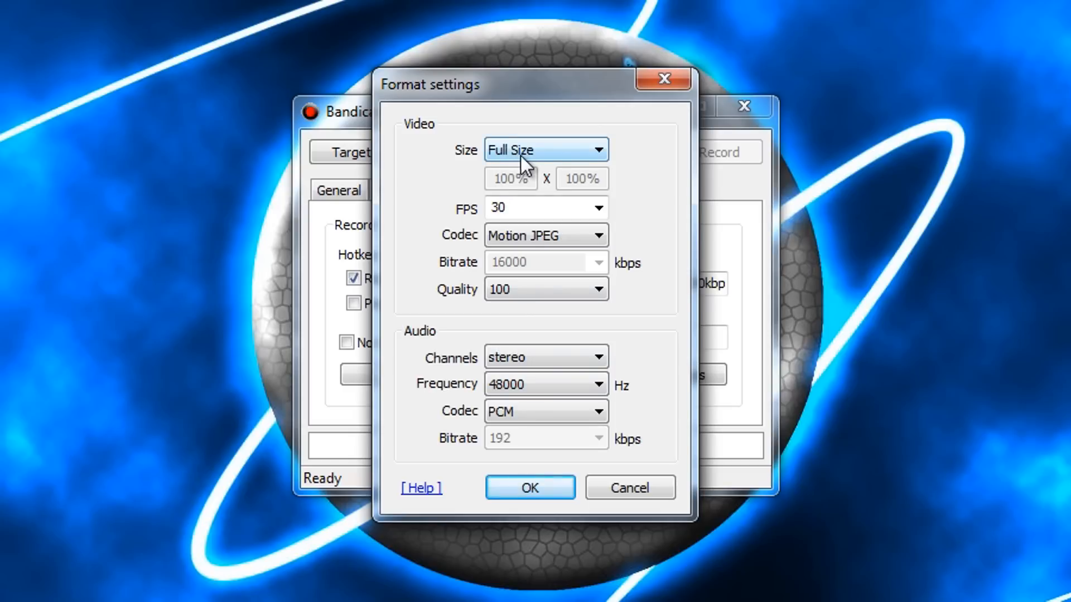
click(551, 147)
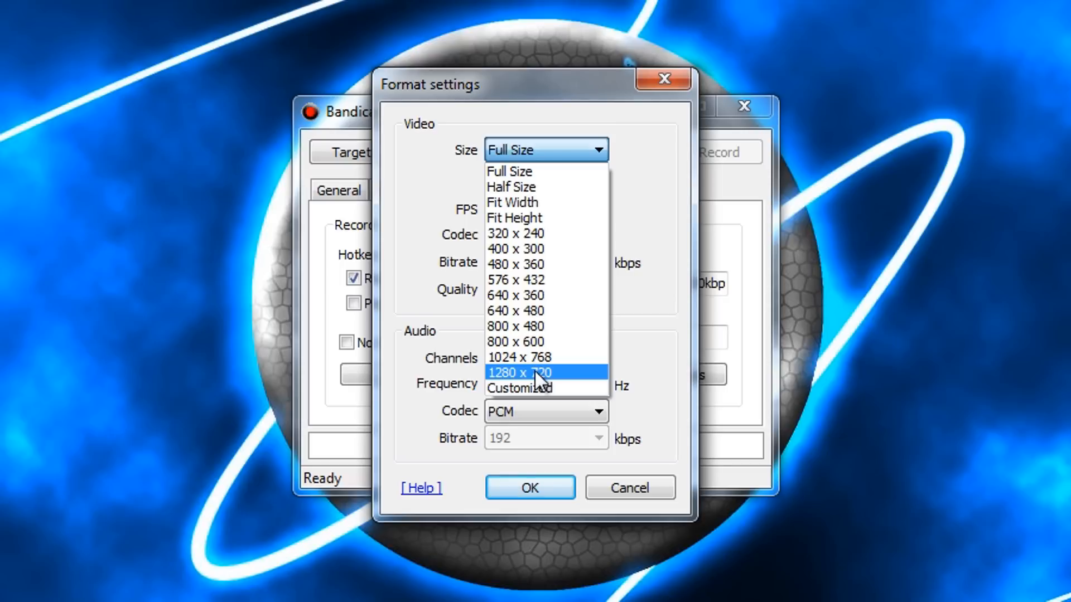
click(531, 146)
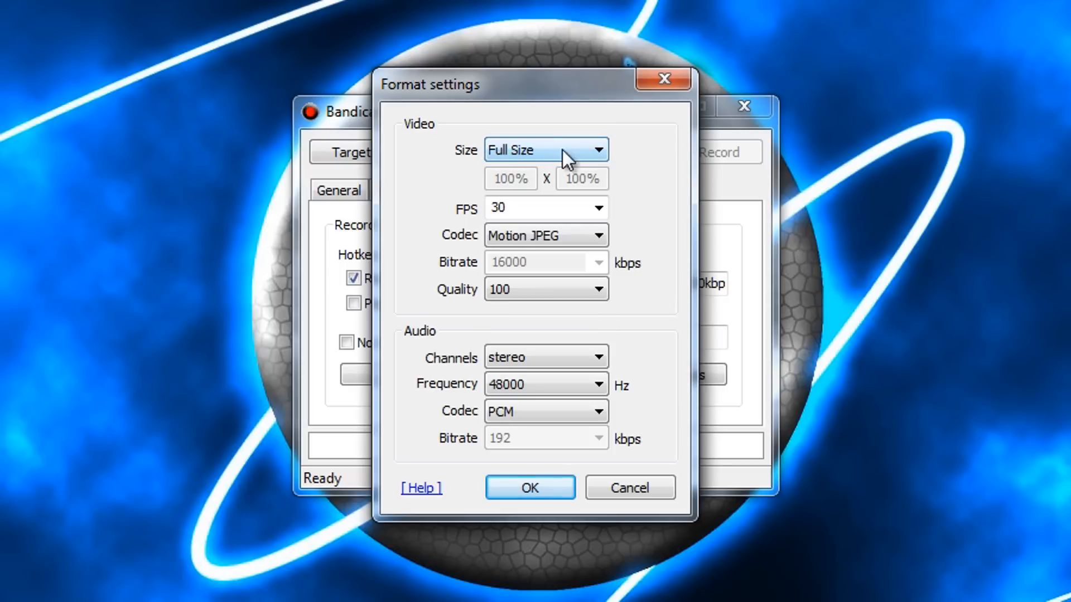
Set the video format to 30.000 FPS with the Motion JPEG codec and quality 100.
click(506, 208)
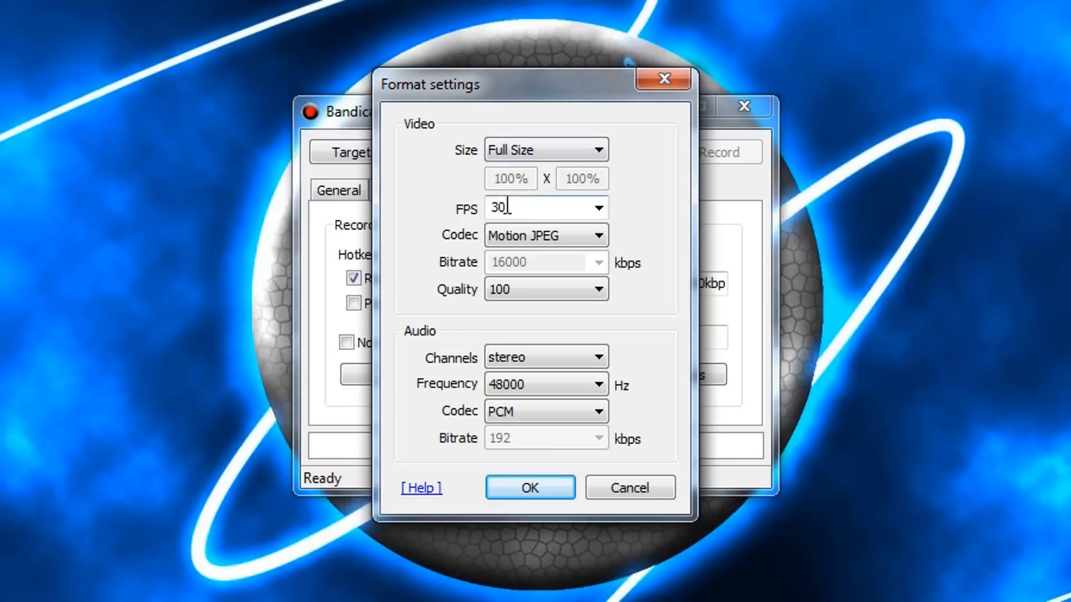
click(598, 207)
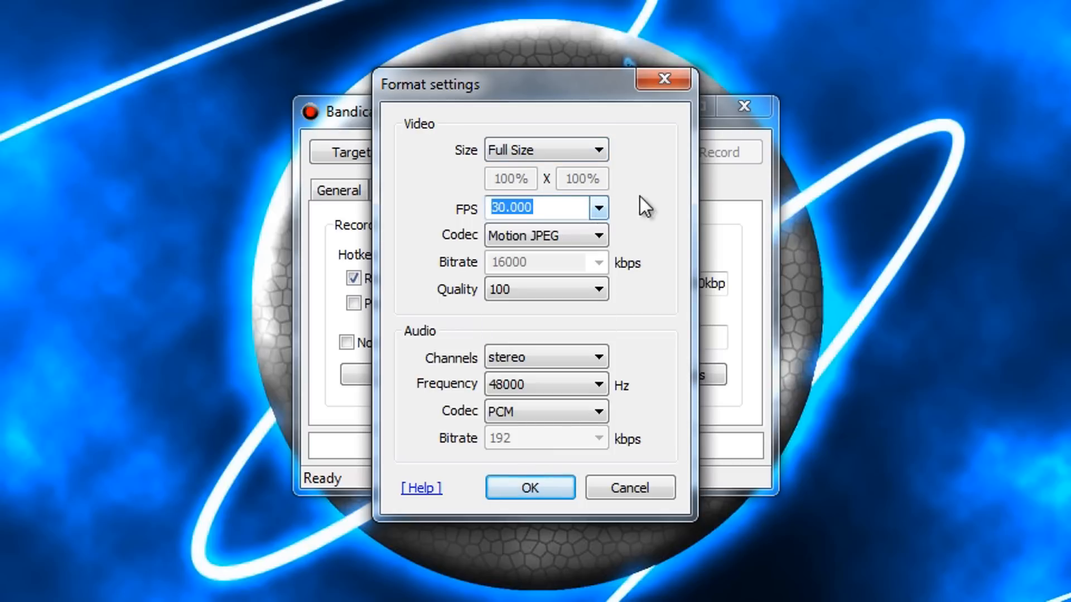
click(568, 207)
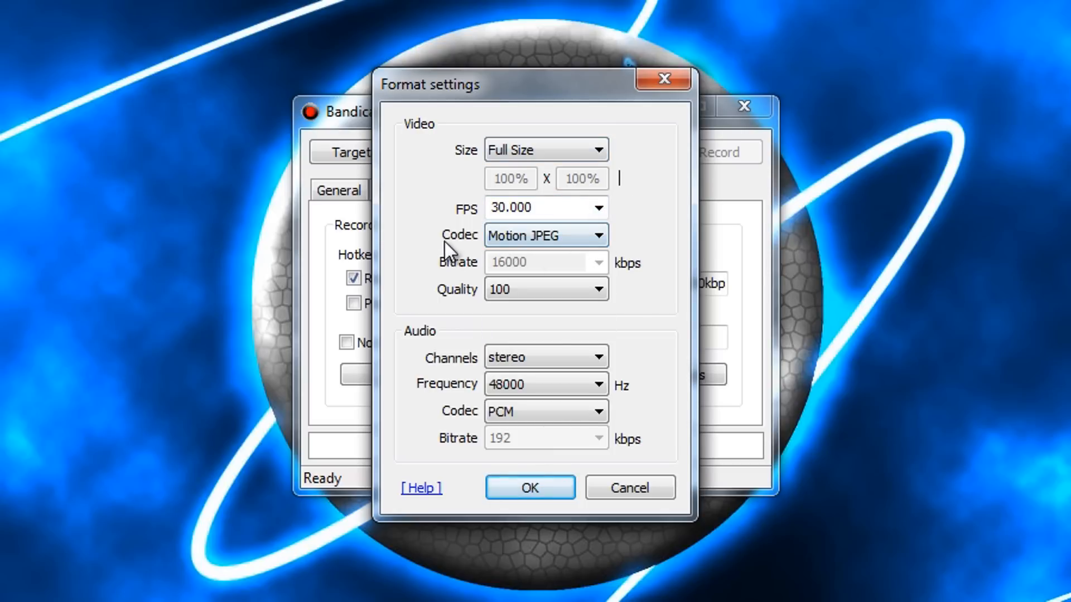
click(570, 234)
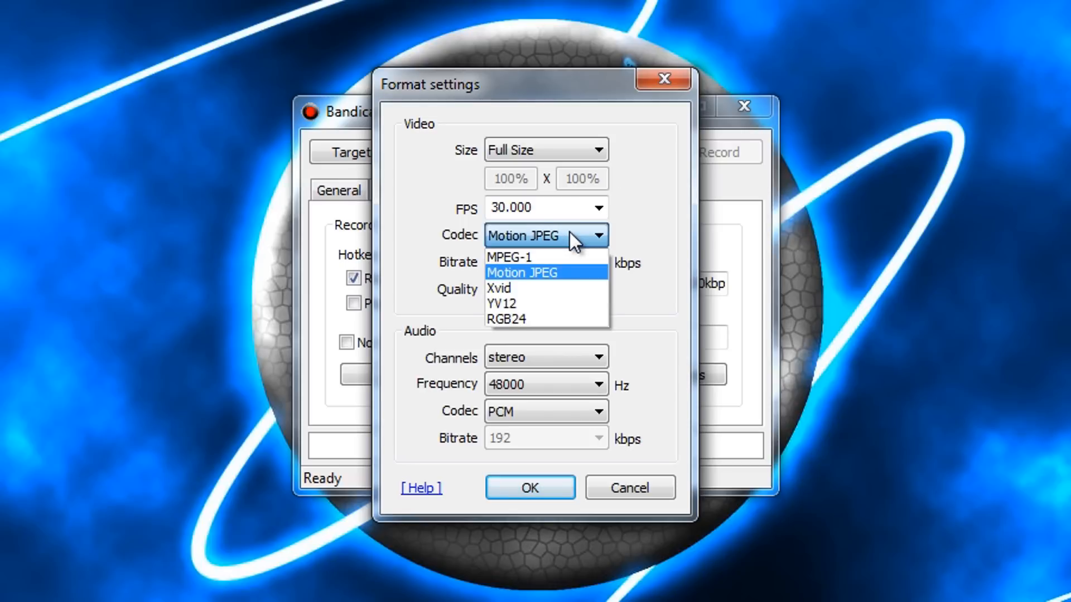
click(543, 271)
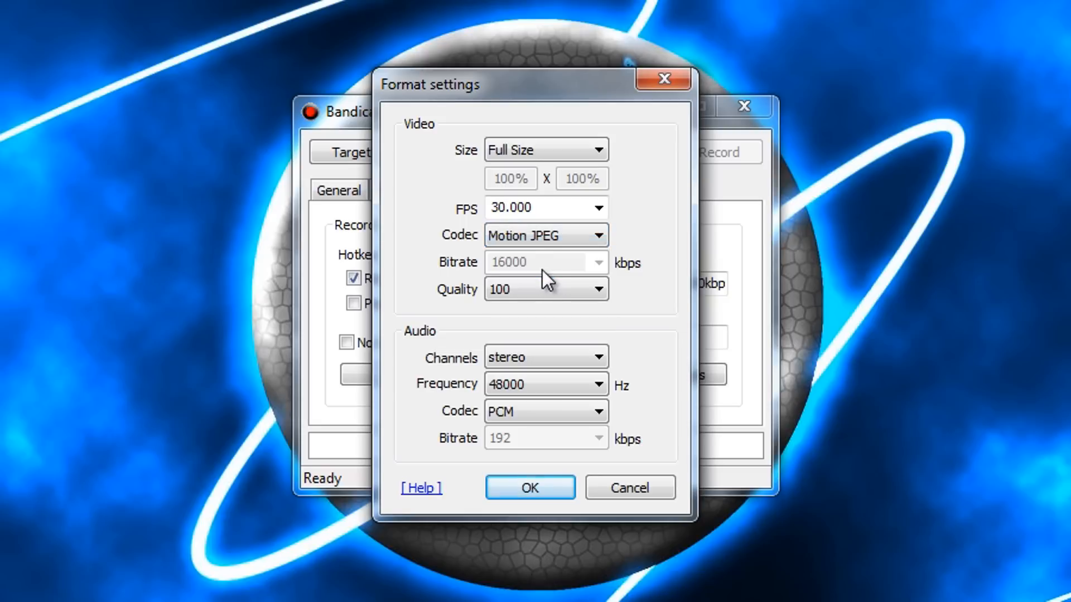
click(509, 289)
click(523, 450)
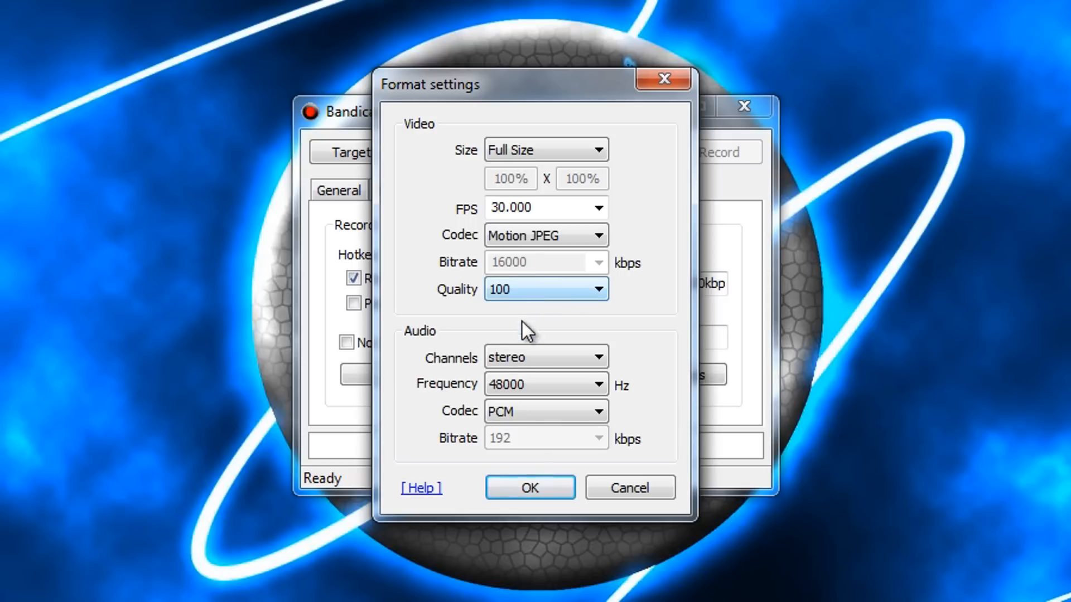
Check the available audio channel modes and audio codecs in the format settings.
click(561, 359)
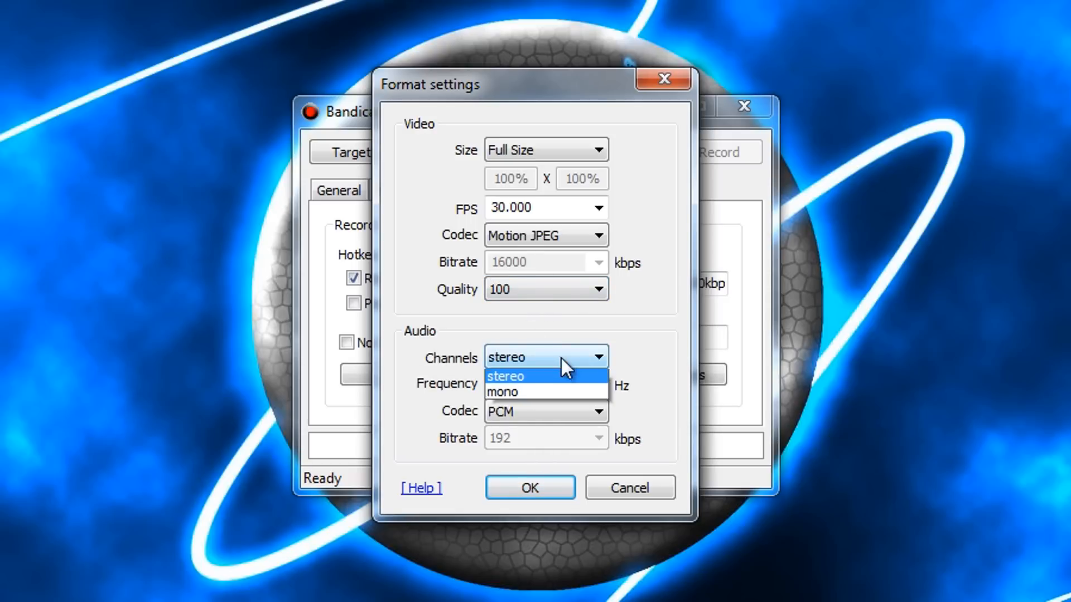
click(560, 357)
click(561, 358)
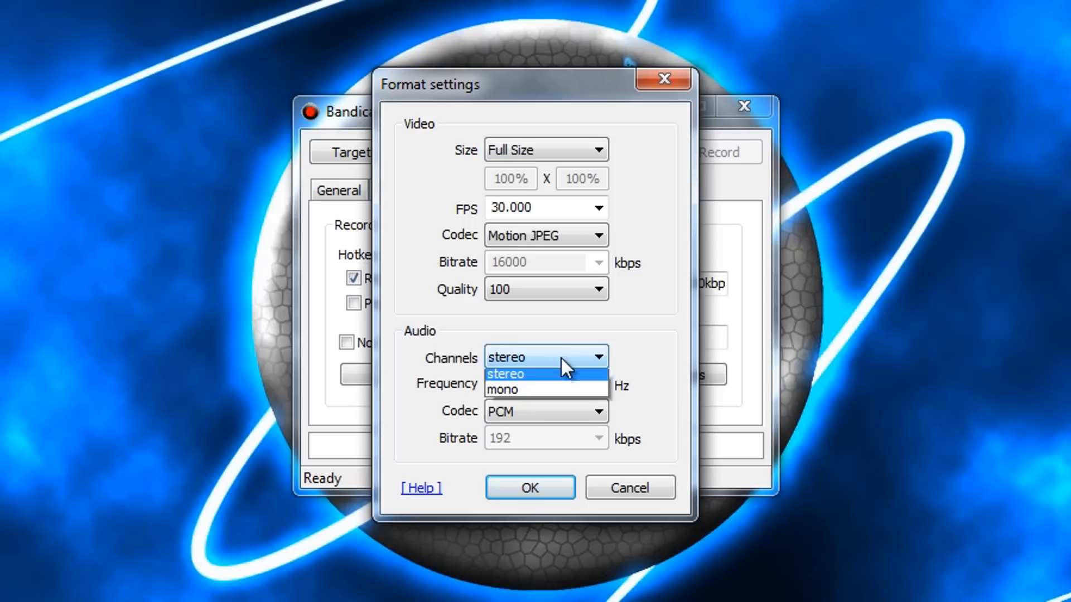
click(560, 357)
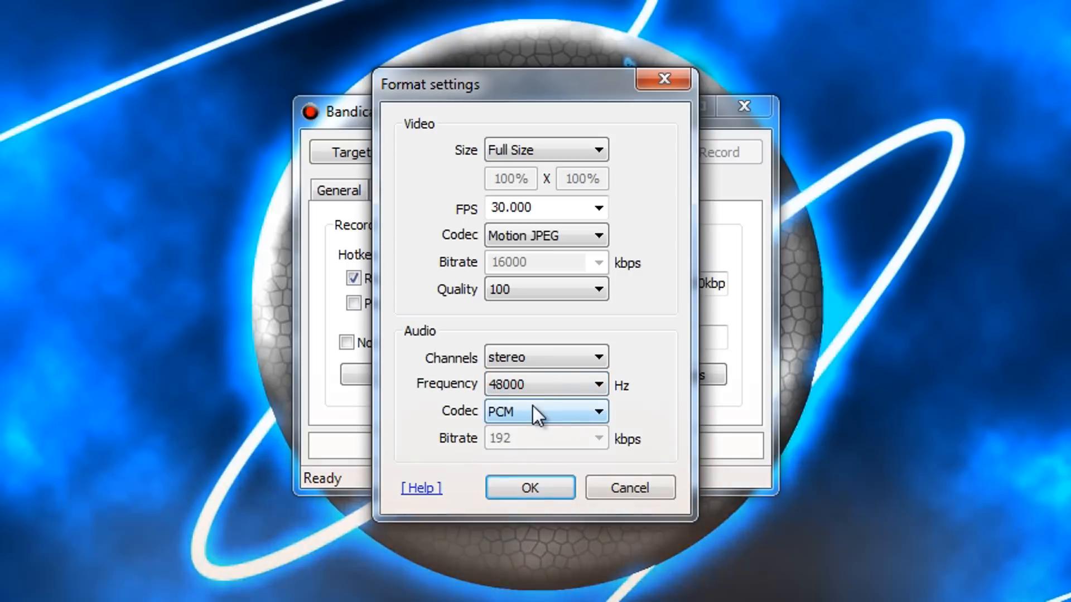
click(537, 408)
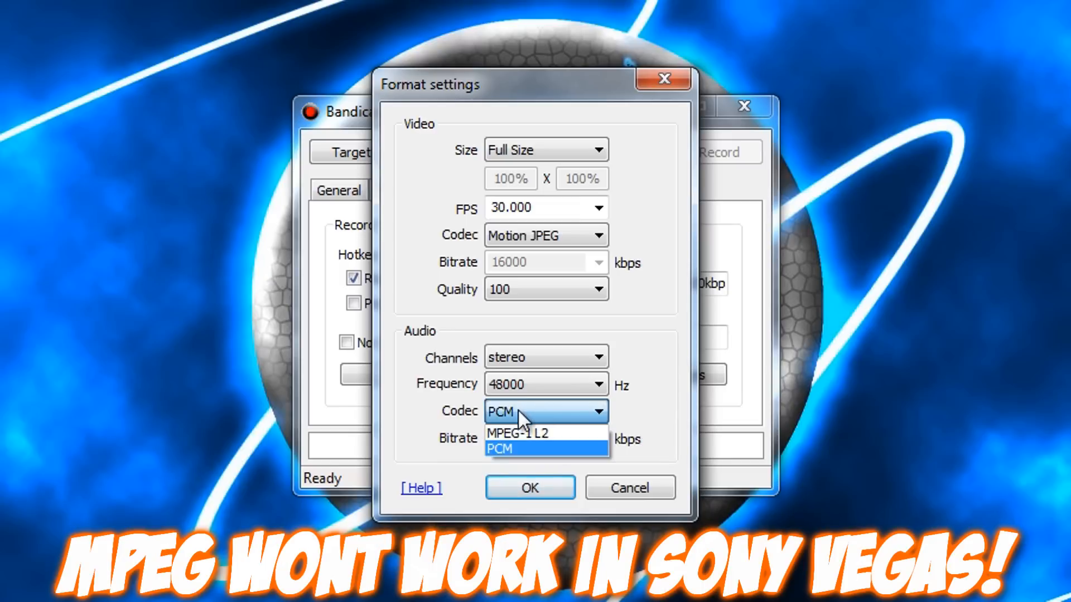
click(524, 412)
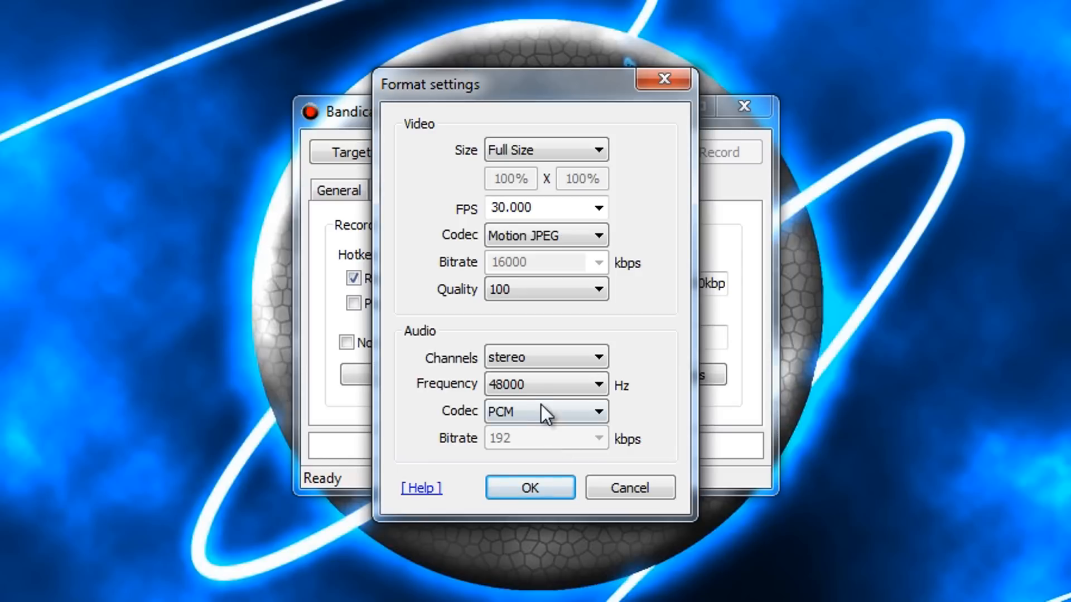
Try the MPEG-1 L2 audio codec, switch back to PCM, and discard the format settings changes.
click(537, 412)
click(524, 433)
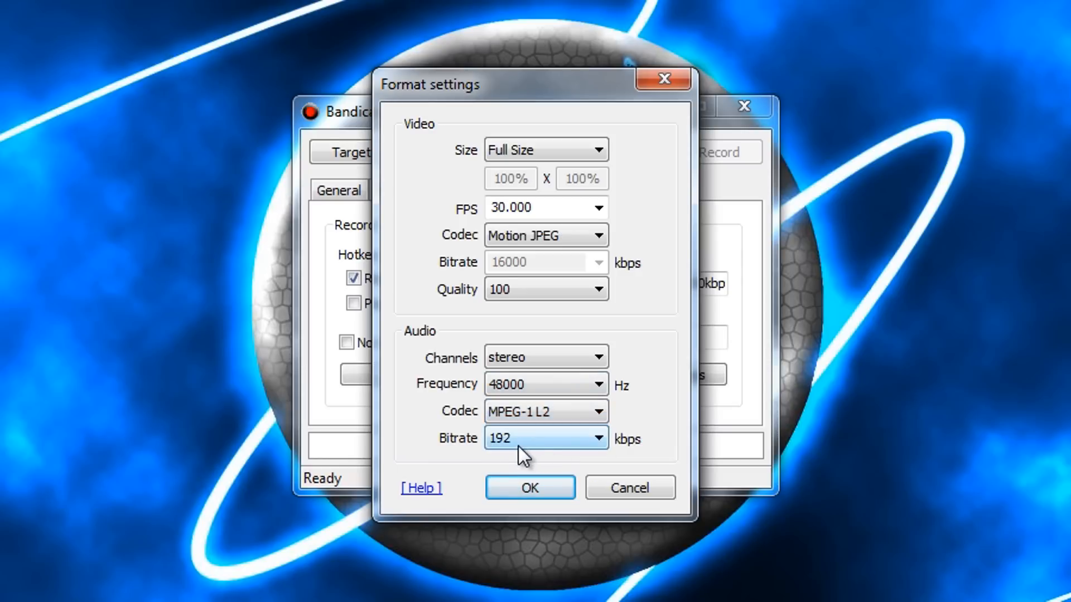
click(550, 412)
click(528, 450)
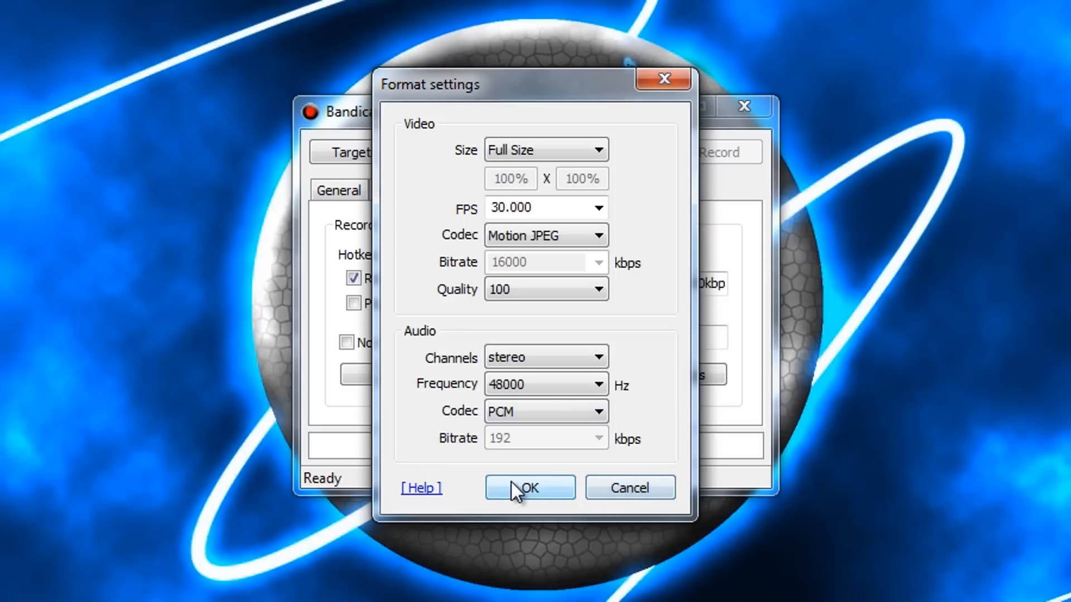
click(633, 486)
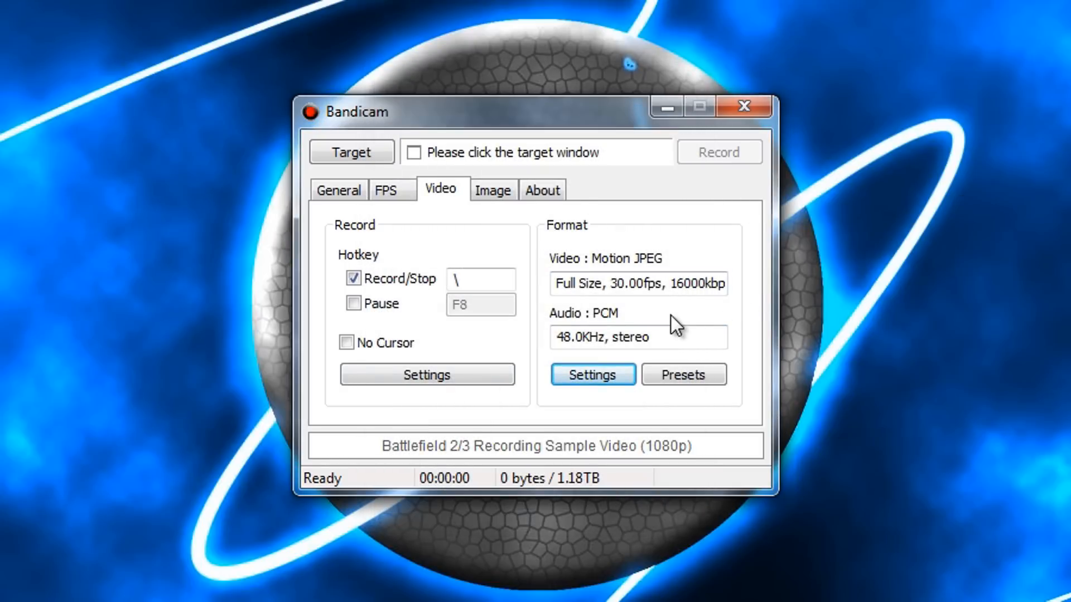
Try enabling the image capture hotkey, disable it again, and return to the video settings.
click(491, 191)
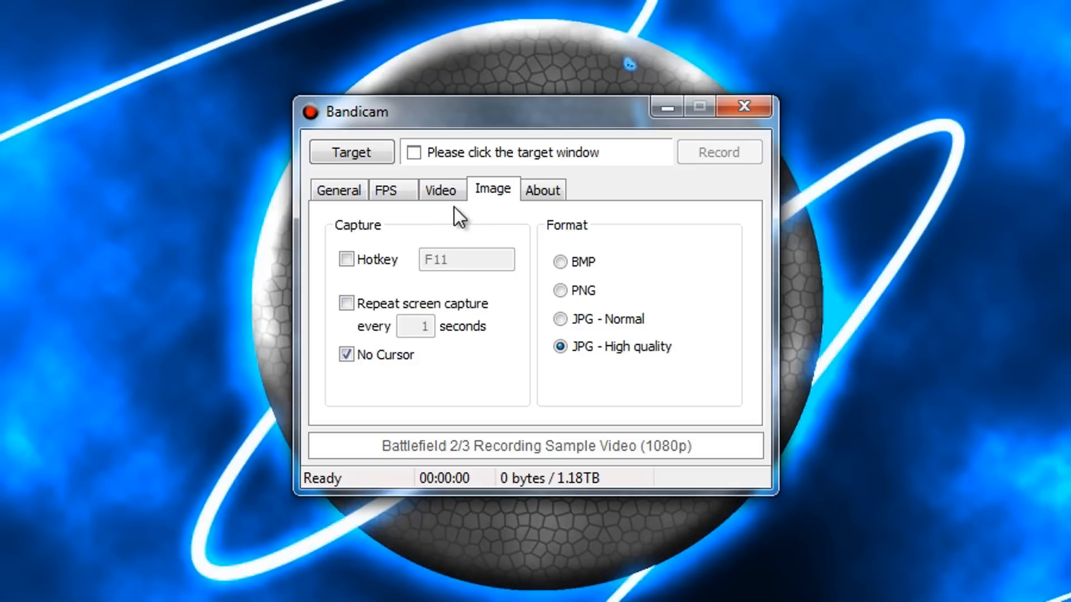
click(346, 261)
click(347, 262)
click(449, 198)
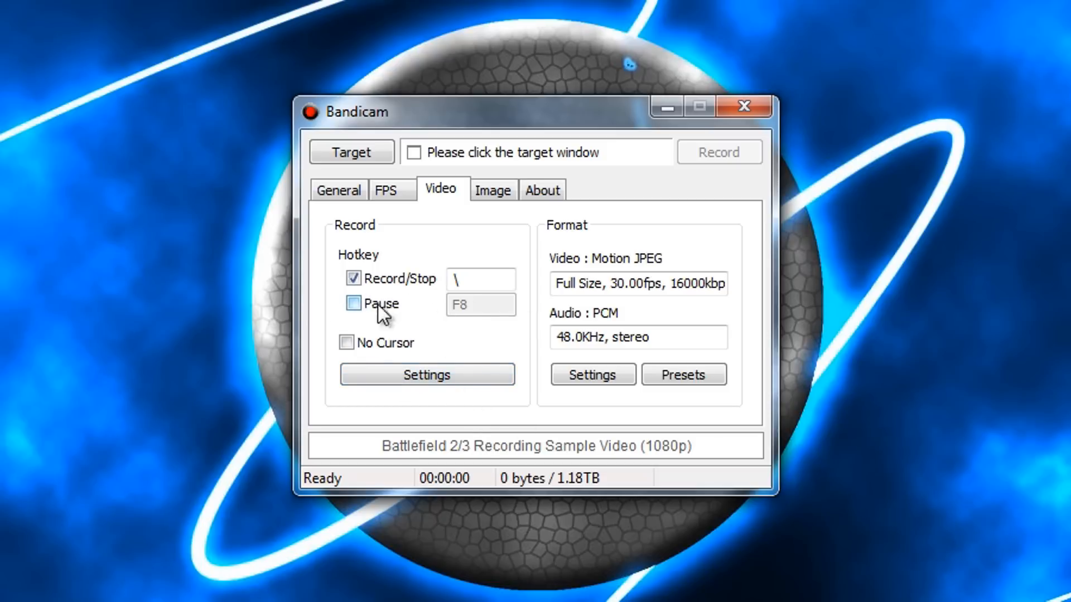
Review the sound devices and two-sound mixing option in the record settings, and close them without changes.
click(430, 377)
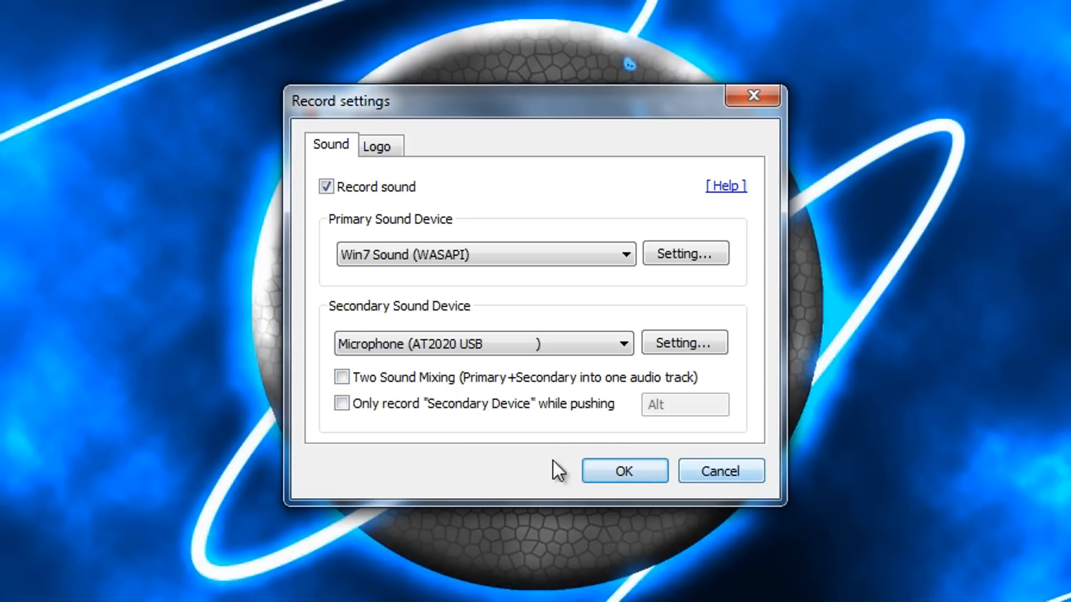
click(717, 472)
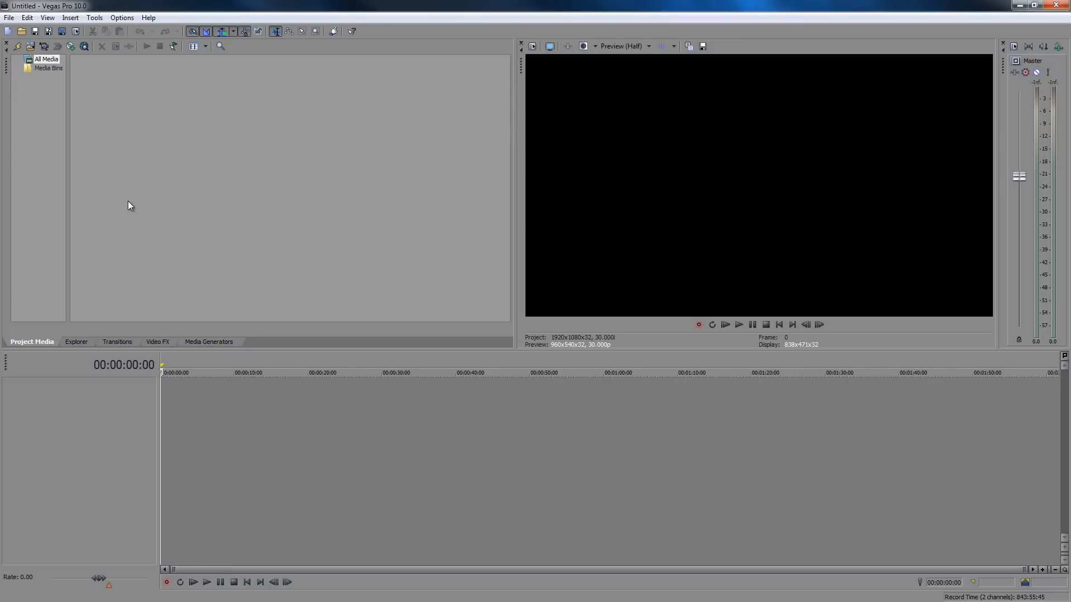
Switch to Vegas Pro and start a new project with the HD 1080-60i (1920x1080, 29.970 fps) template and a frame rate of 30.
click(10, 18)
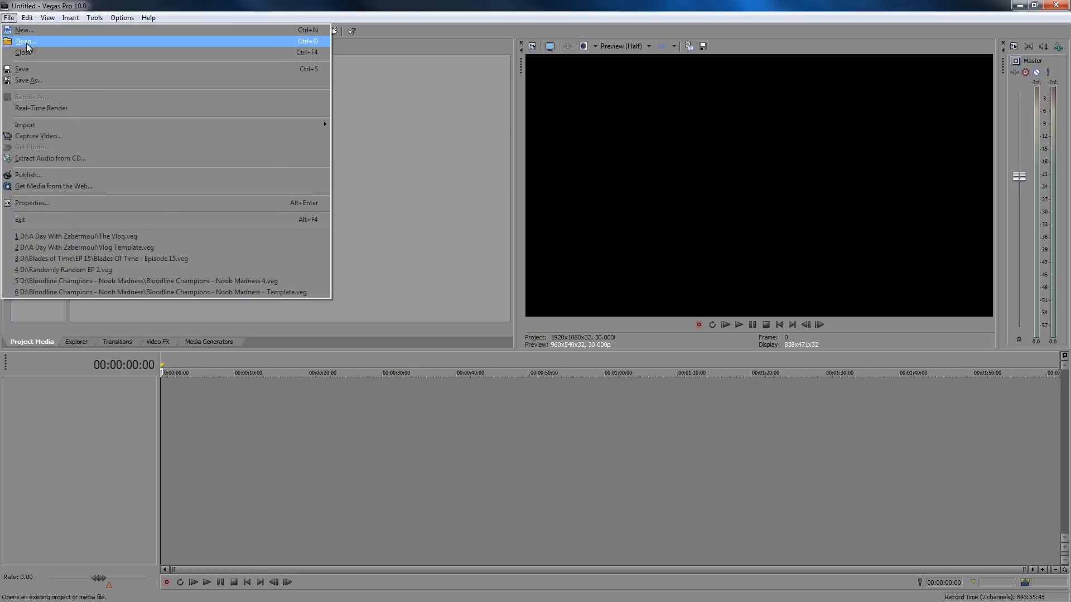
click(36, 31)
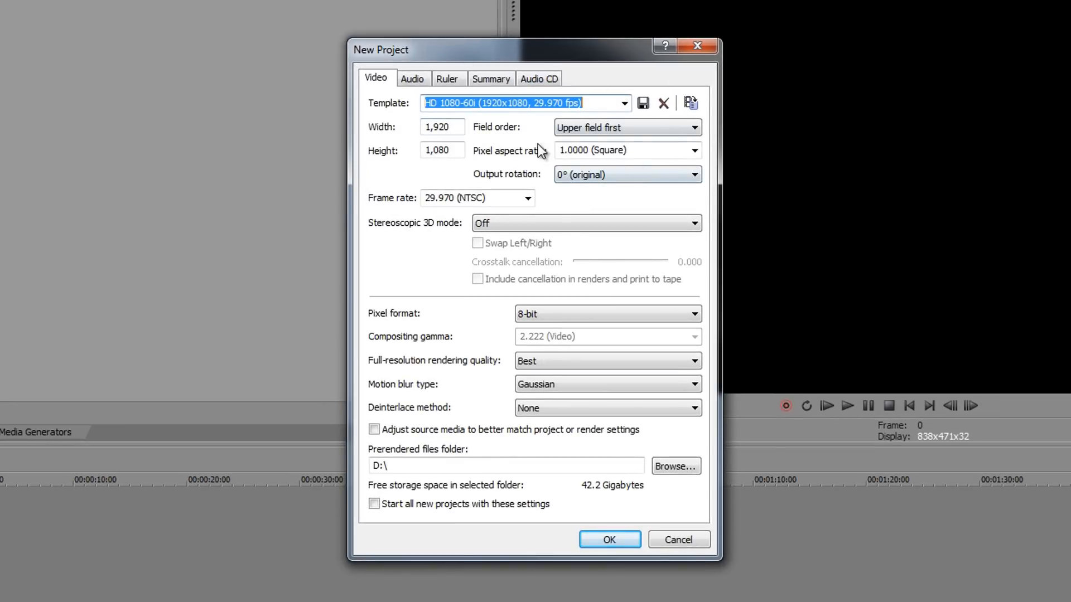
click(626, 103)
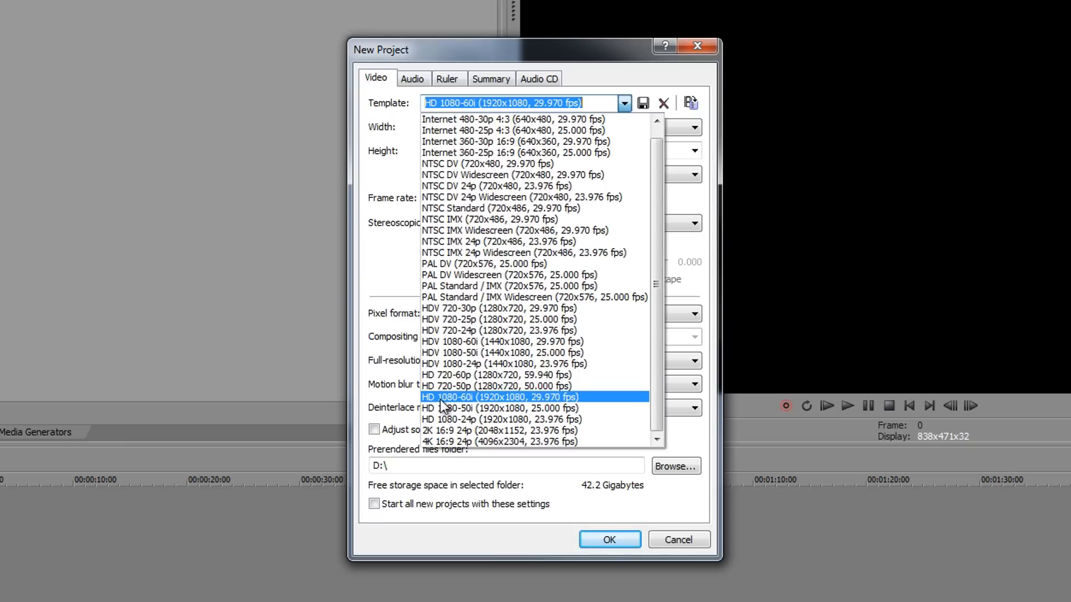
click(560, 399)
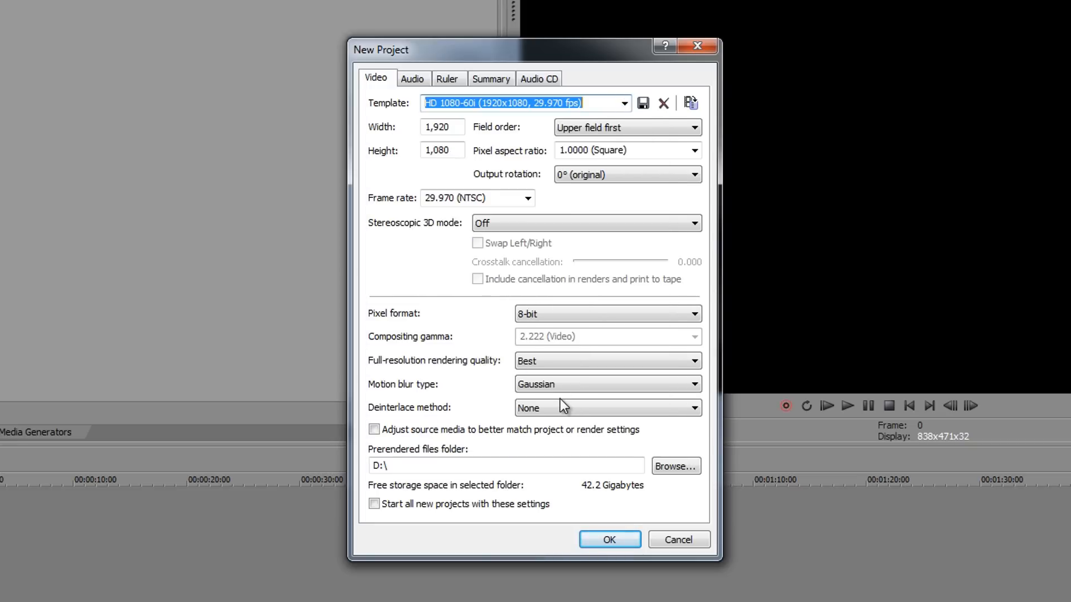
click(477, 199)
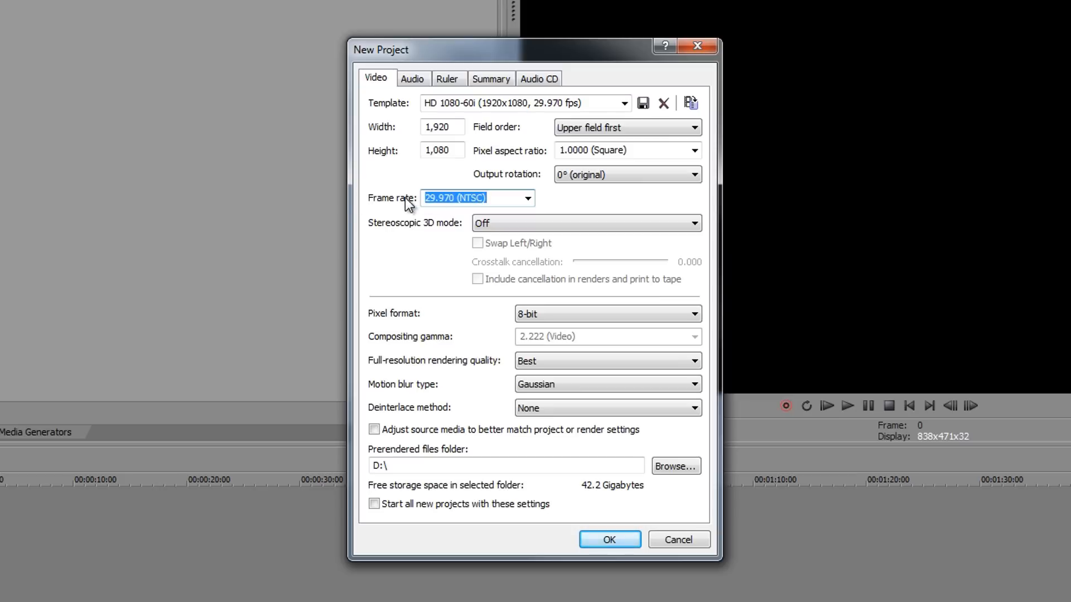
text(30)
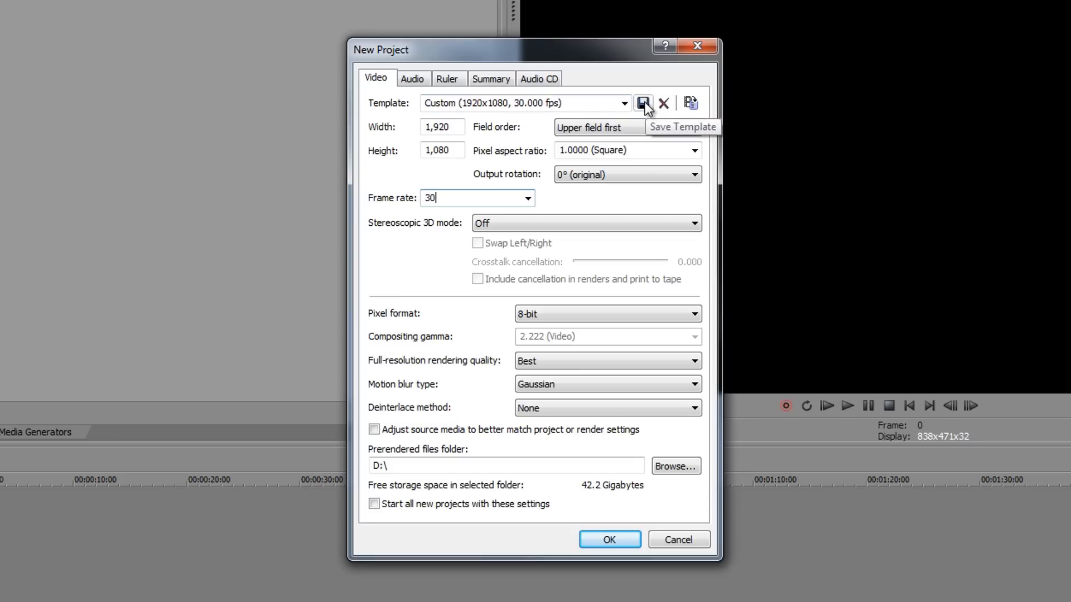
click(566, 103)
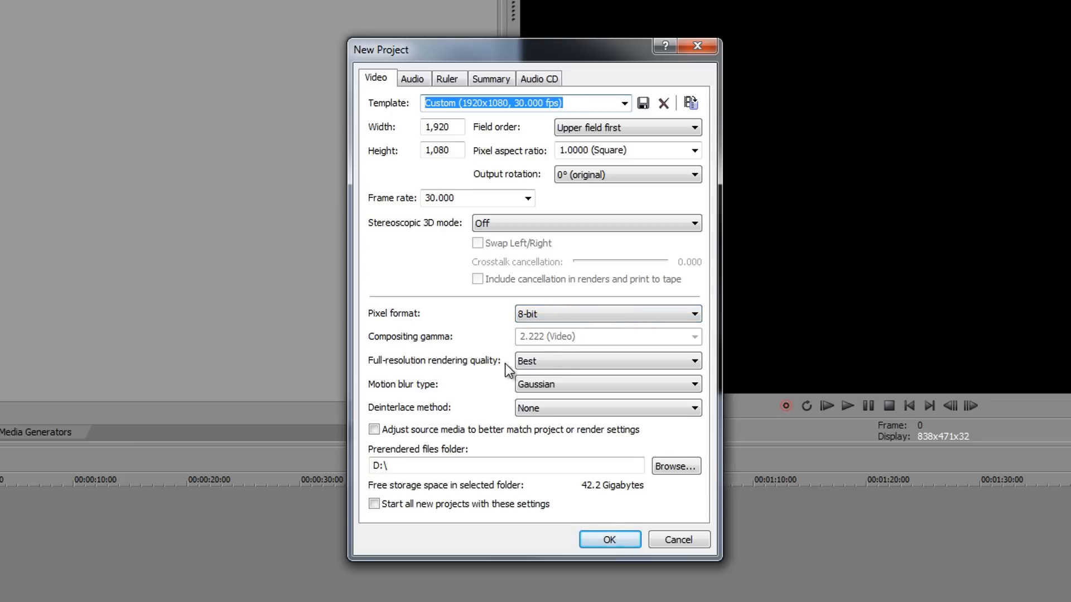
Keep the full-resolution rendering quality at Best, leave the settings unapplied to all new projects, and create the project.
click(571, 362)
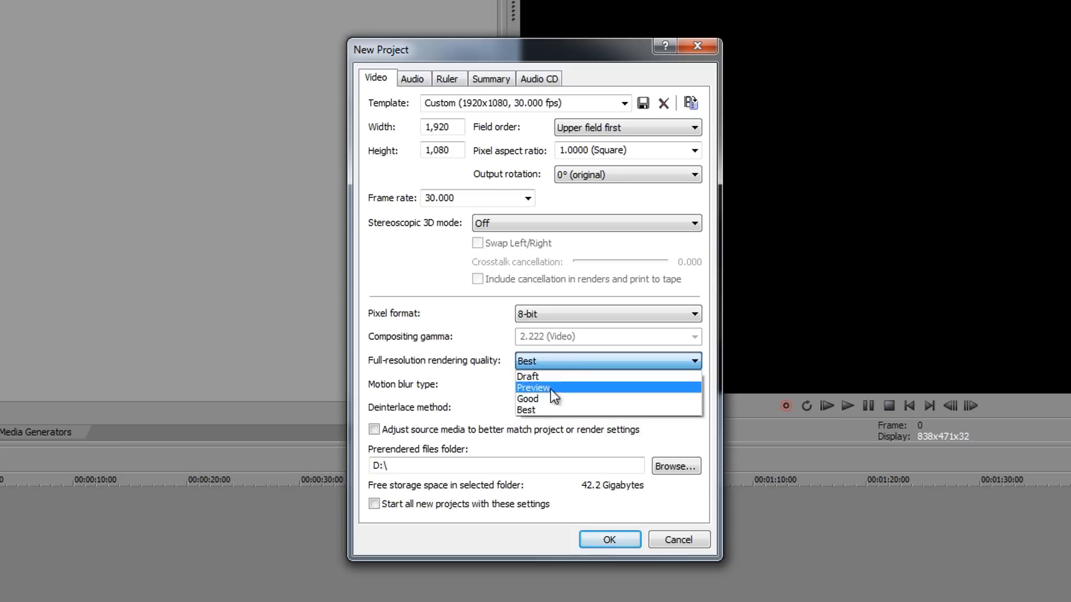
click(579, 362)
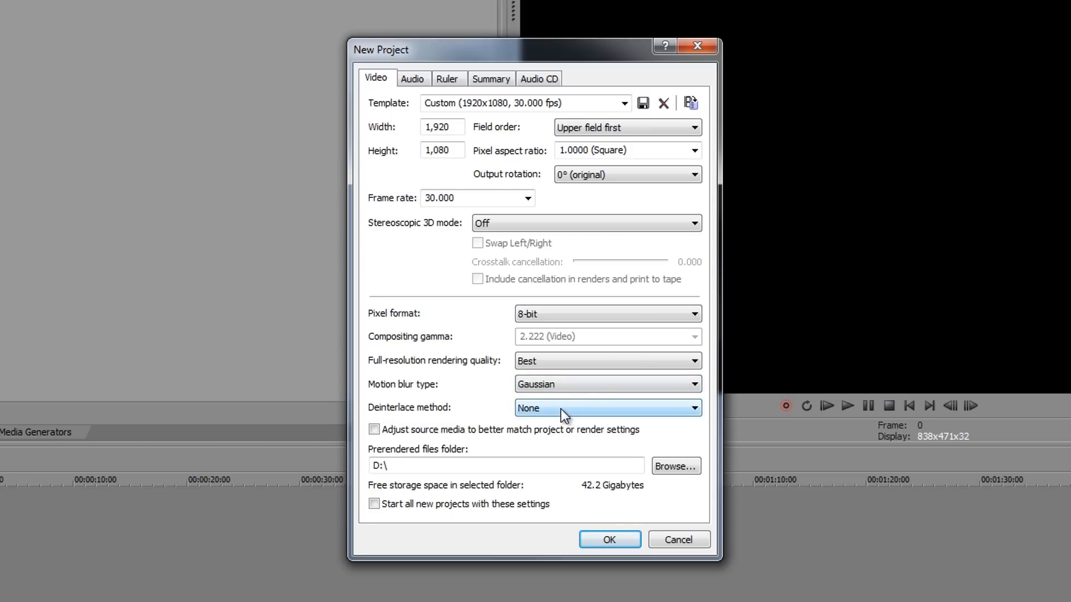
click(374, 505)
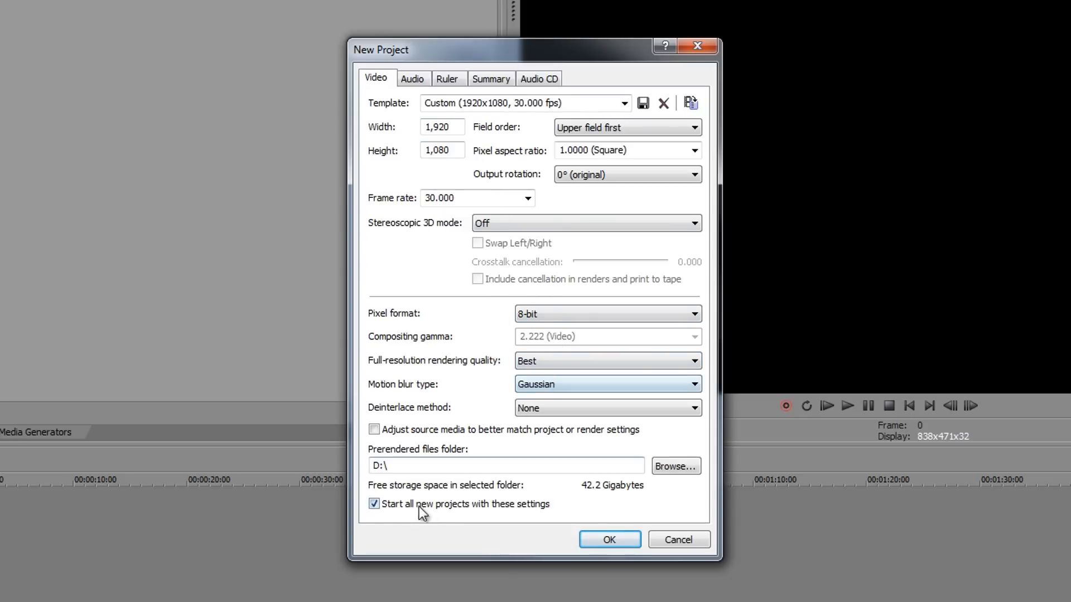
click(377, 505)
click(375, 505)
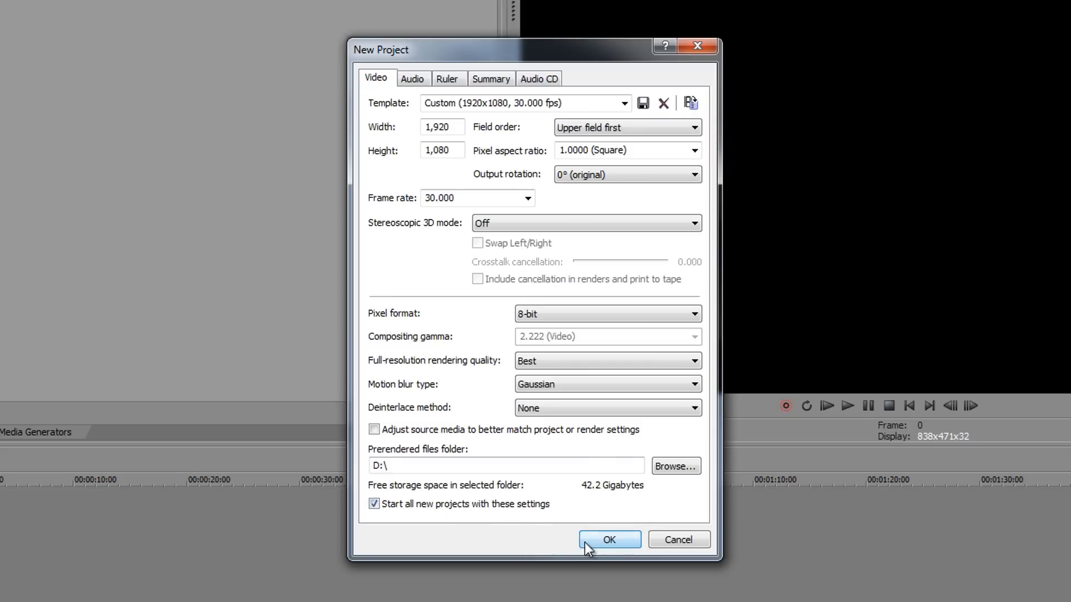
click(374, 504)
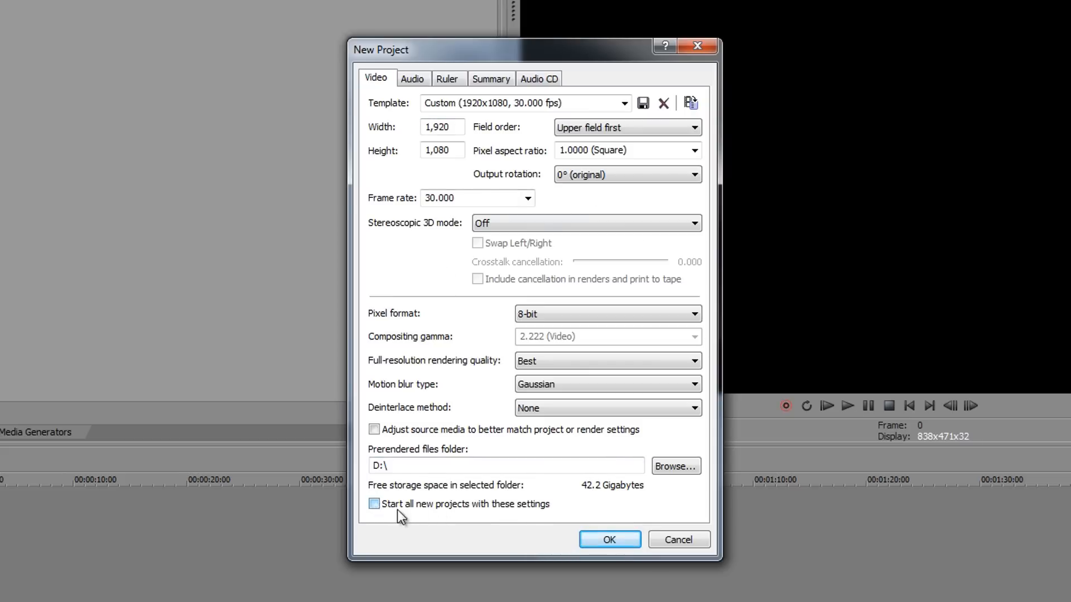
click(617, 541)
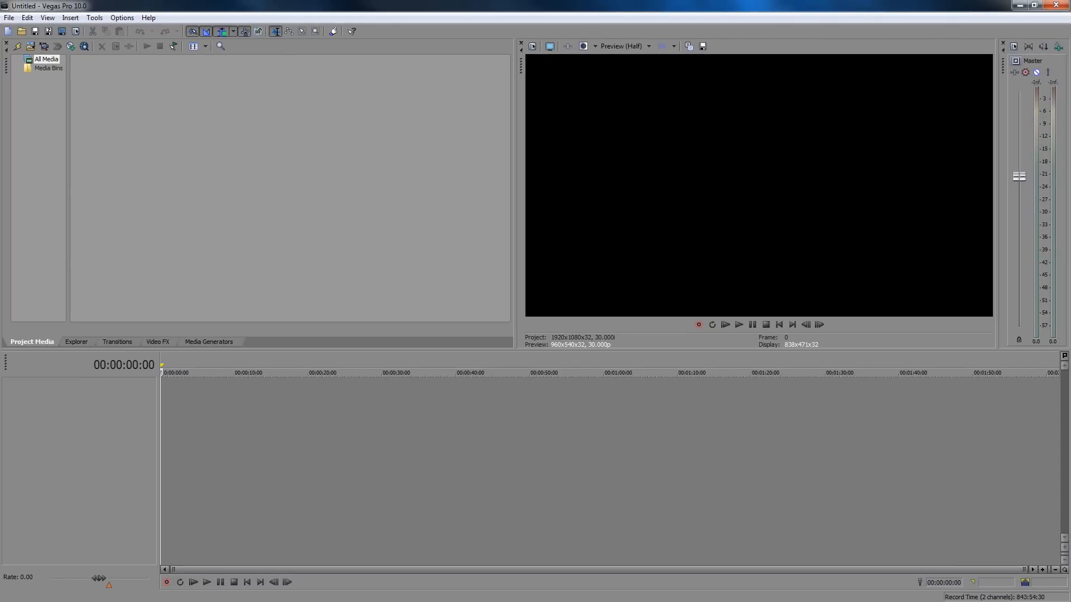
key(alt+Tab)
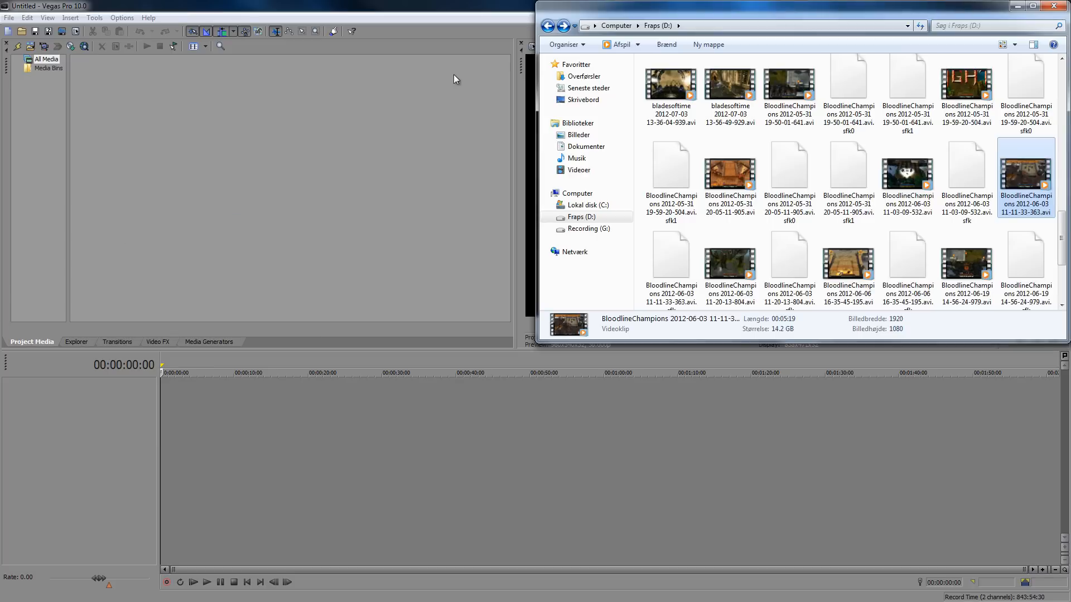
click(815, 100)
scroll(853, 133, up, 4)
scroll(874, 148, down, 2)
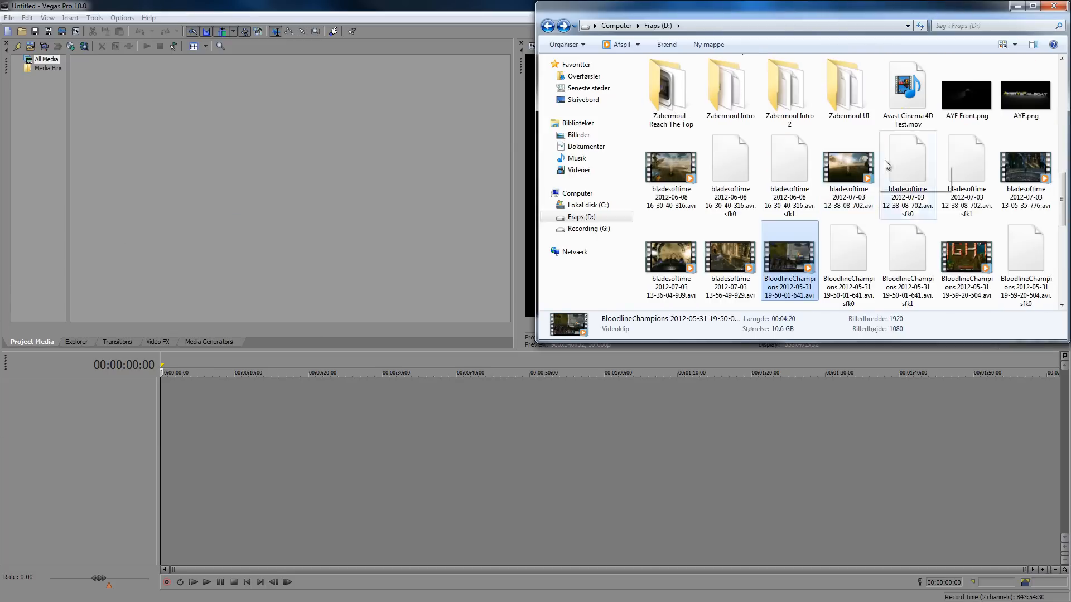
drag(855, 174, 131, 449)
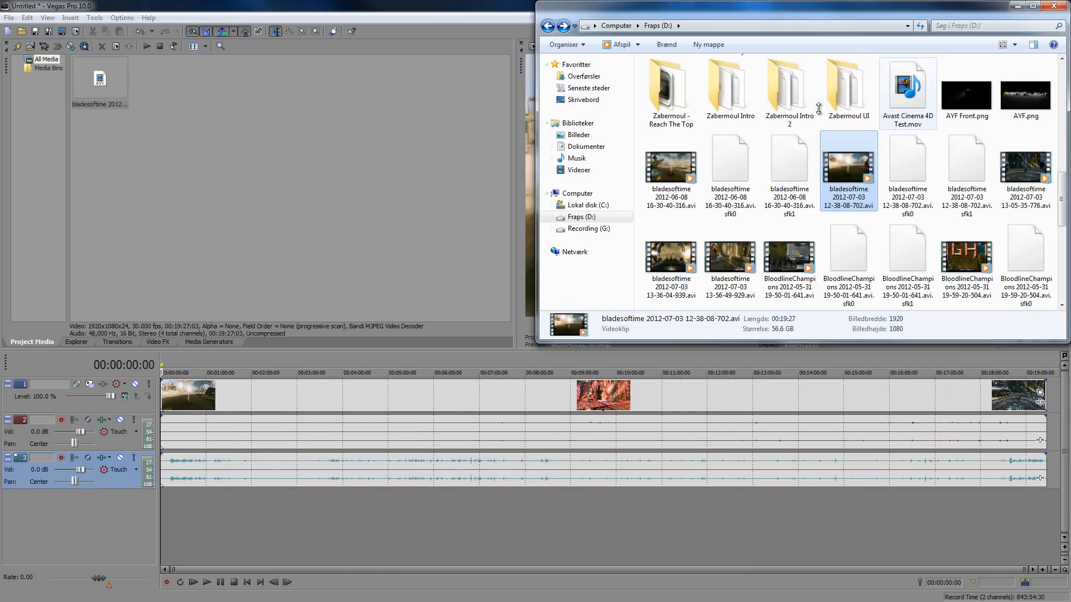
click(1020, 7)
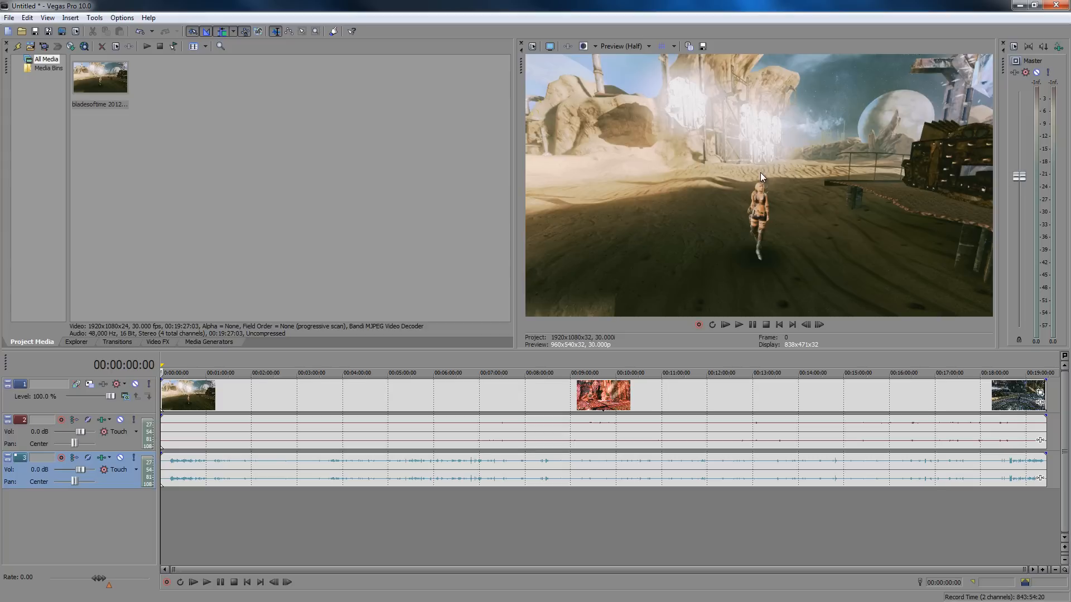
Check how quickly the preview responds at various points along the imported clip, and return to the timeline start.
click(280, 511)
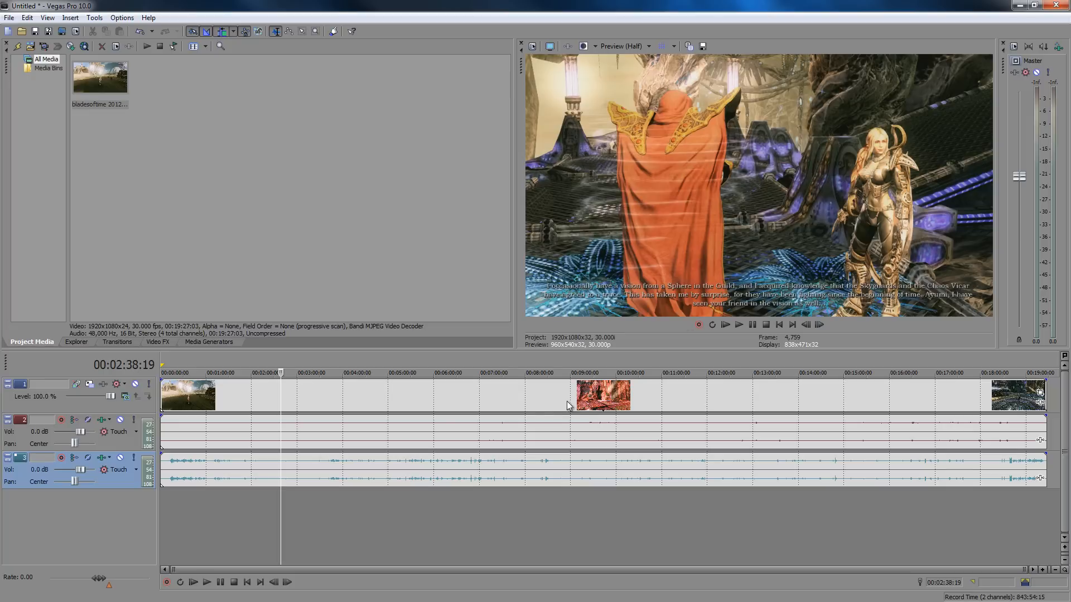
click(332, 523)
click(462, 526)
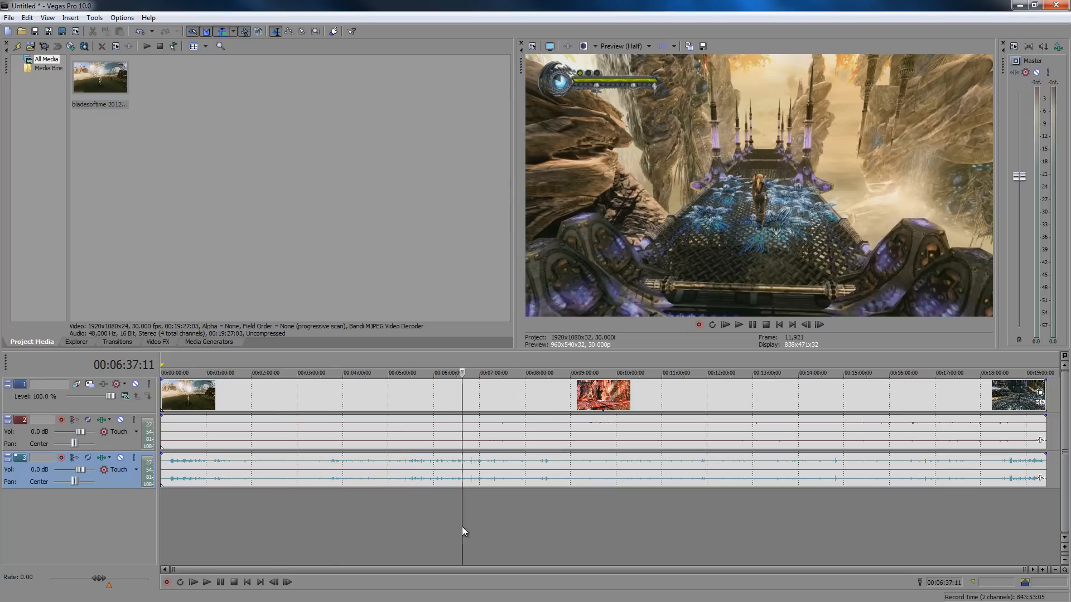
click(608, 534)
click(693, 534)
click(429, 533)
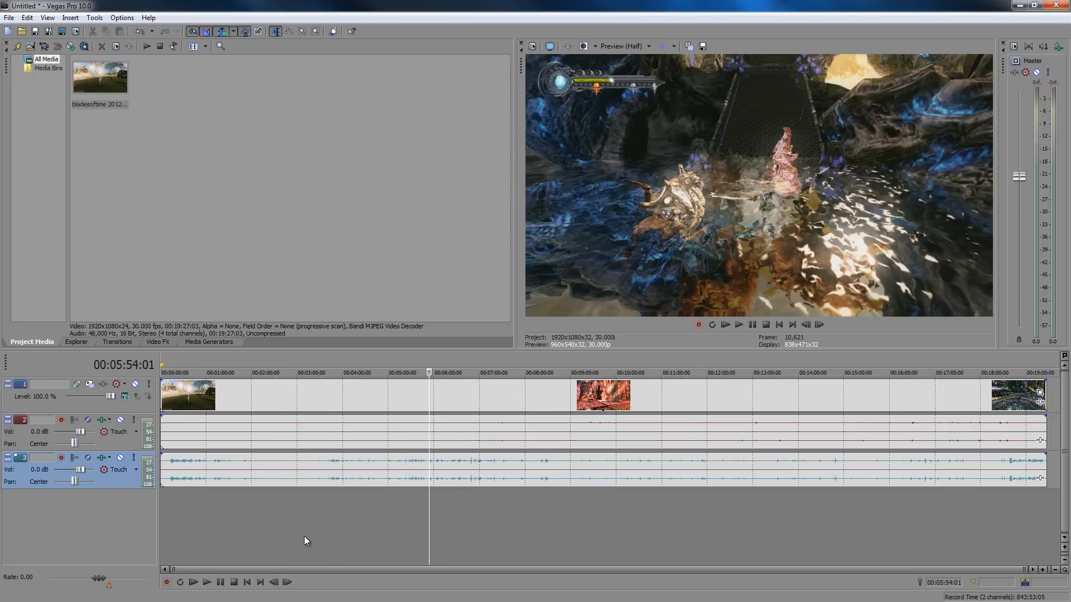
click(296, 536)
click(279, 532)
click(222, 539)
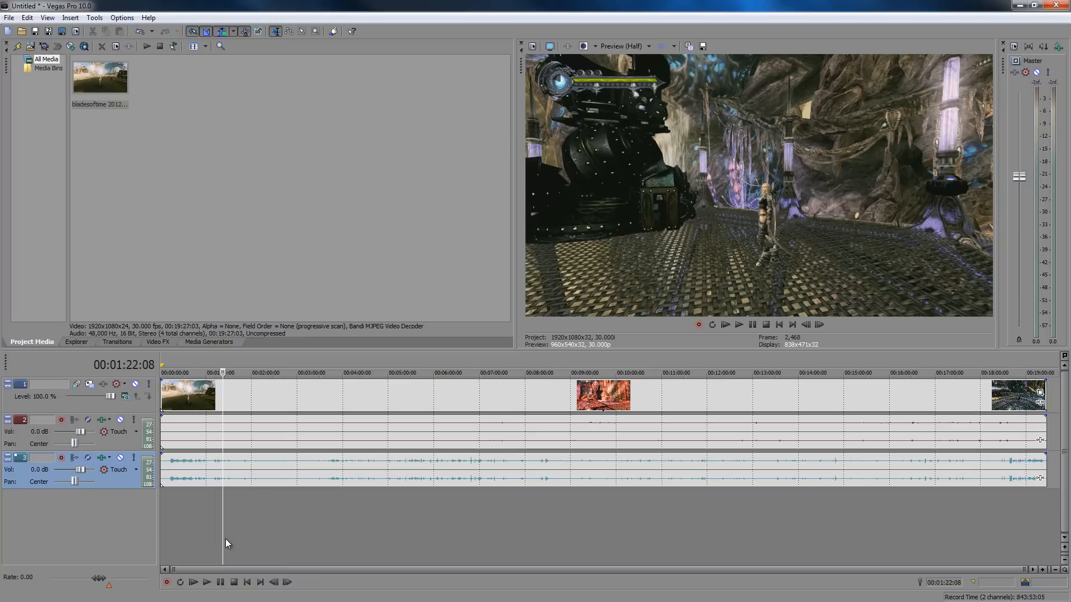
click(247, 583)
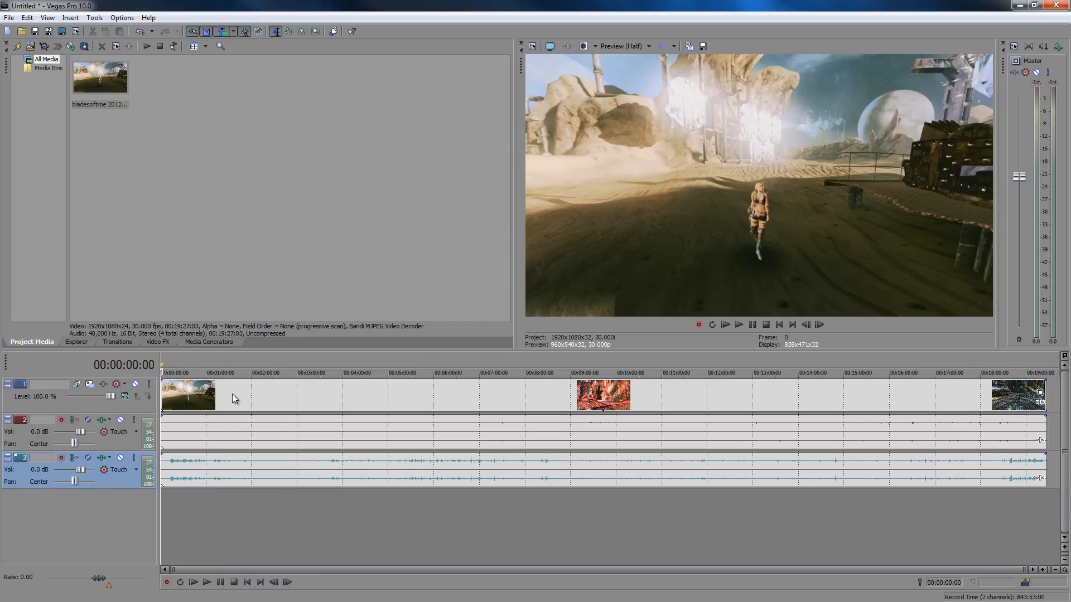
Try splitting the clip at 00:01:34:22 on the timeline and undo the split.
click(232, 393)
key(s)
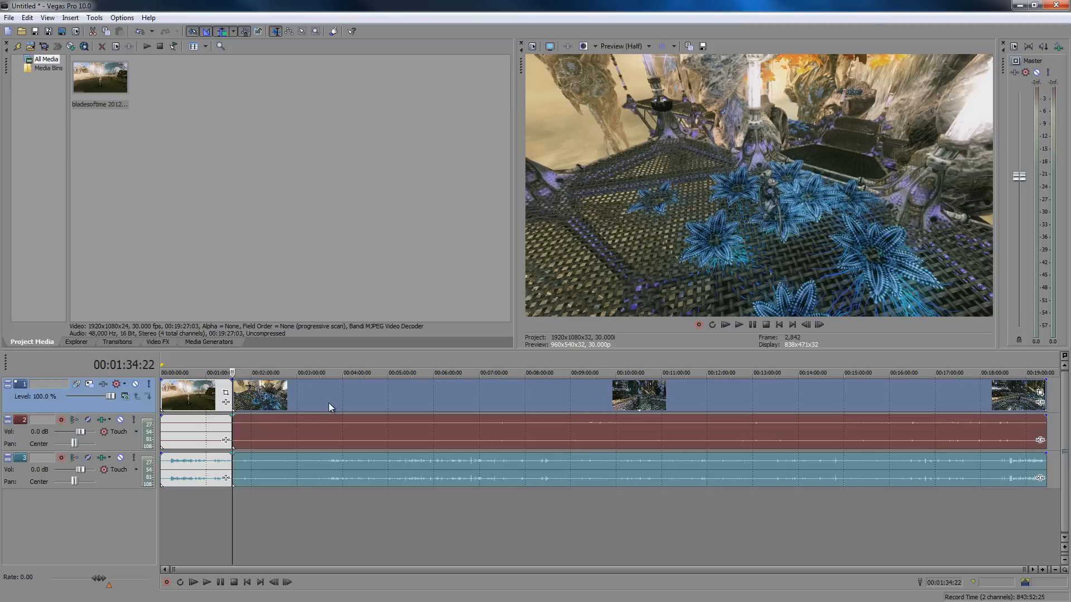
key(ctrl+z)
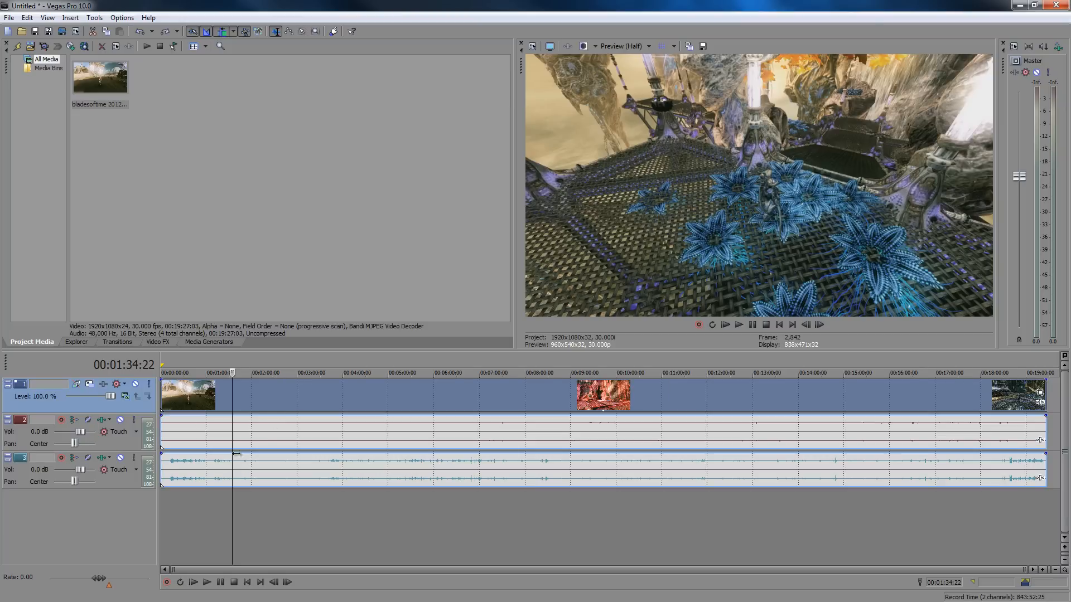
Examine the uncorrected picture at several points of the clip, ending at 00:02:23:29.
click(244, 400)
click(324, 398)
click(462, 401)
click(611, 401)
click(655, 401)
click(504, 396)
click(398, 395)
click(270, 394)
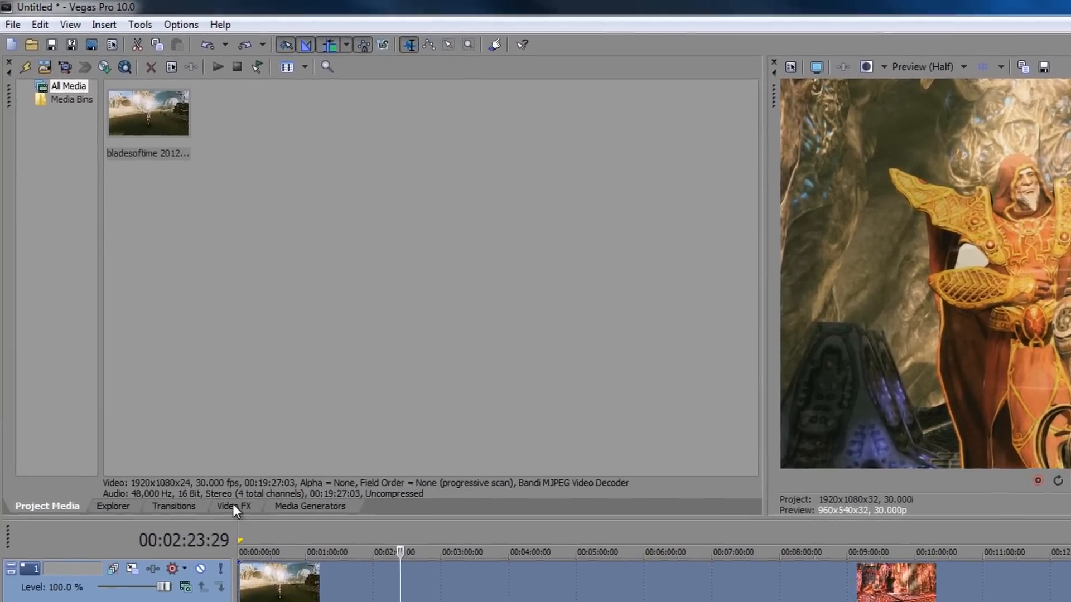
Apply the Color Corrector video effect with the Studio RGB to Computer RGB preset to the clip.
click(235, 508)
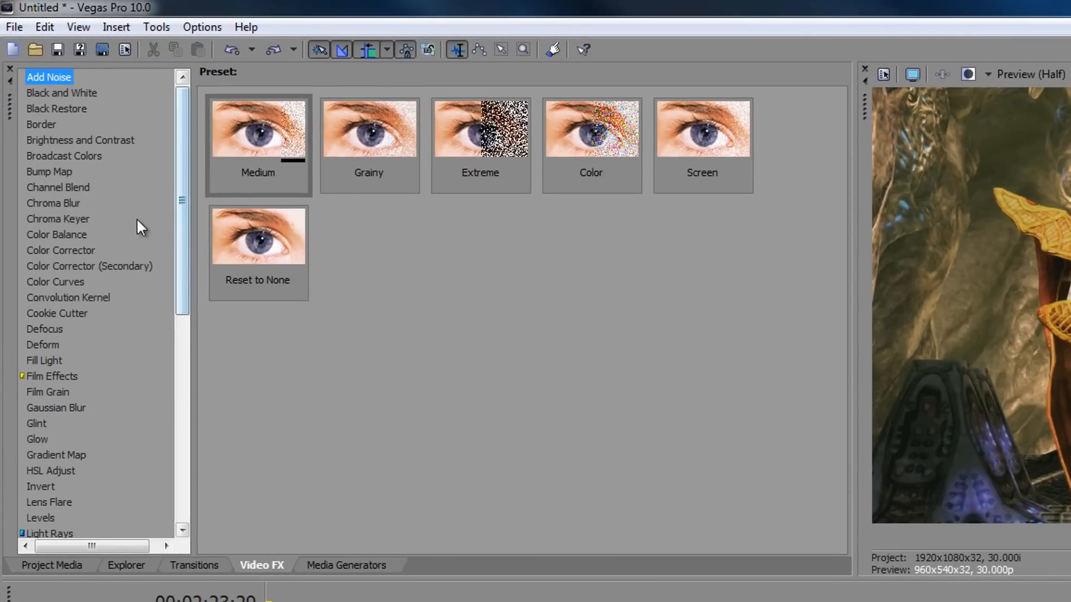
click(71, 250)
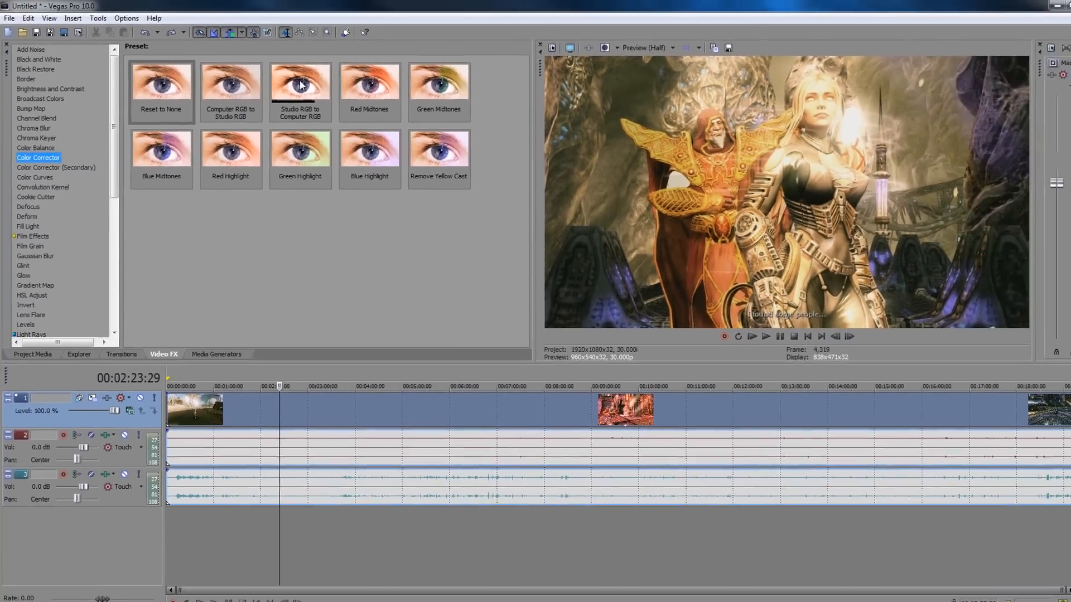
drag(377, 113, 292, 459)
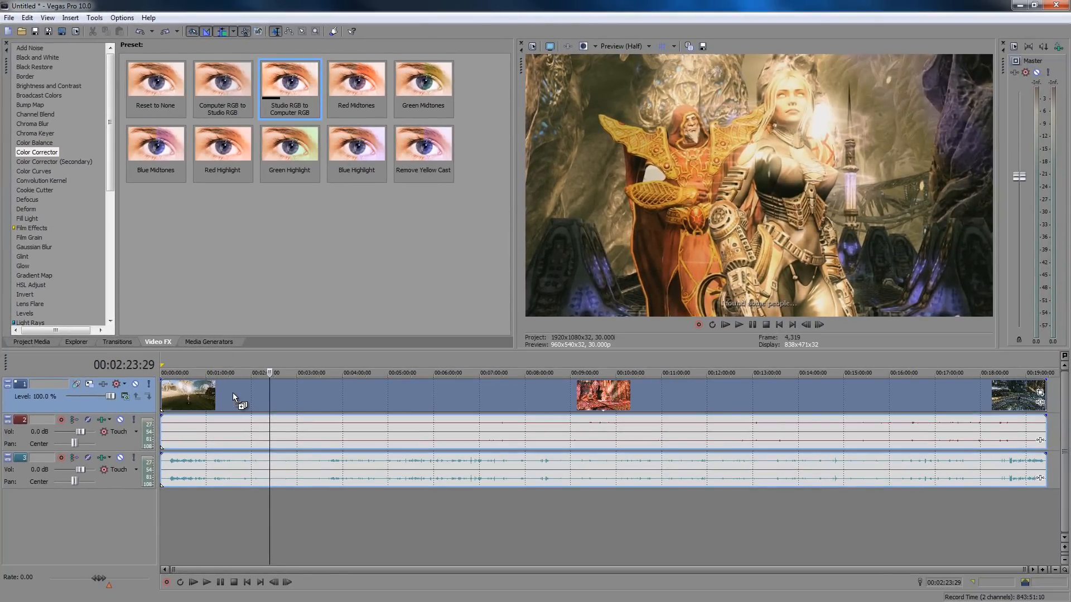
drag(232, 393, 233, 392)
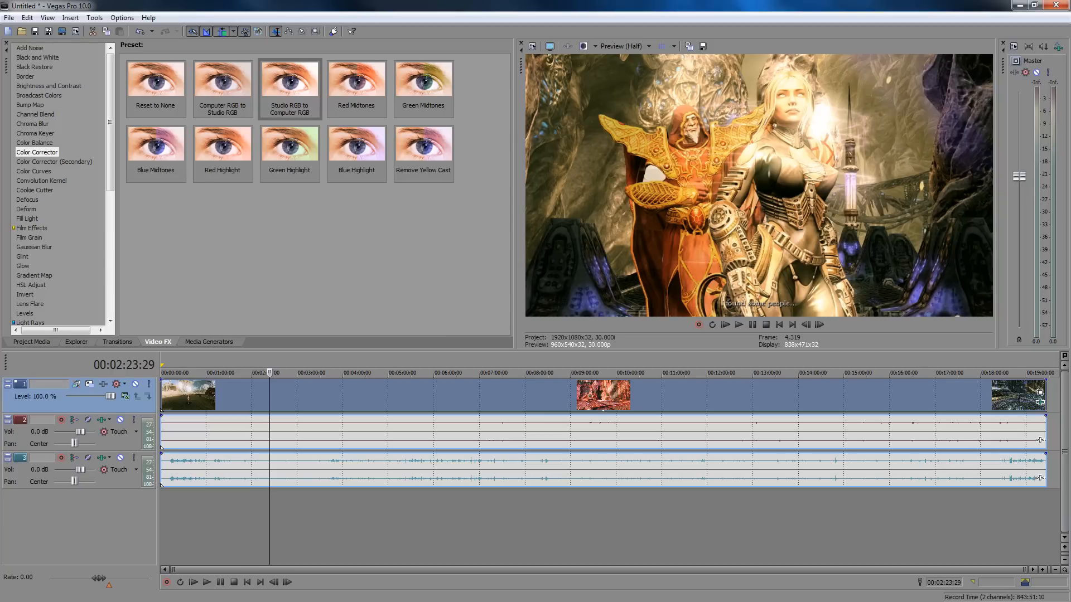
Examine the color-corrected picture at several points across the clip, ending at 00:08:13:17.
click(321, 511)
click(430, 517)
click(496, 518)
click(617, 514)
click(708, 516)
click(816, 516)
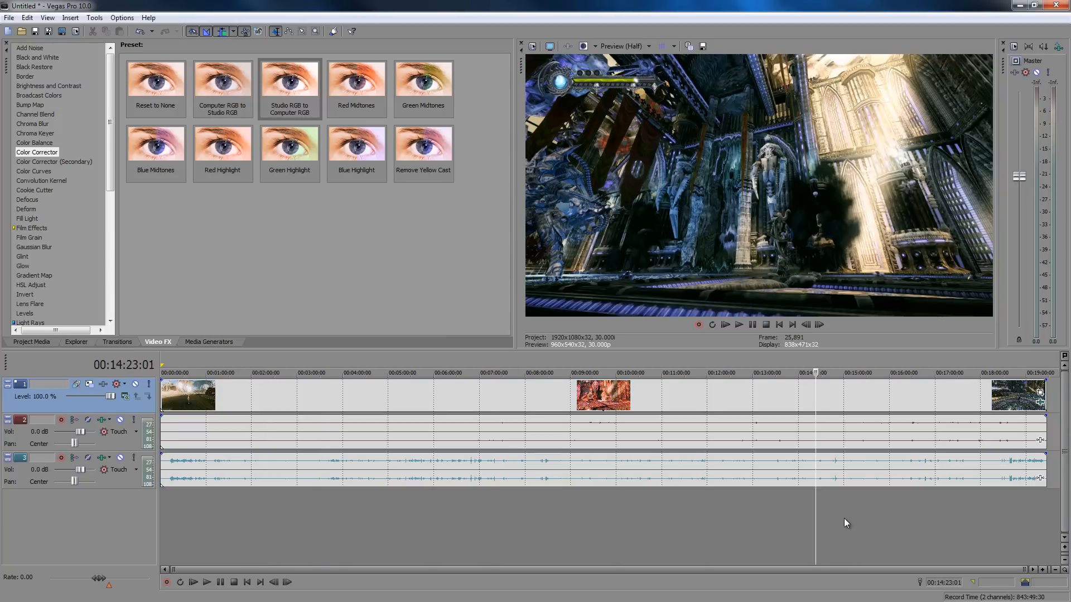
click(764, 524)
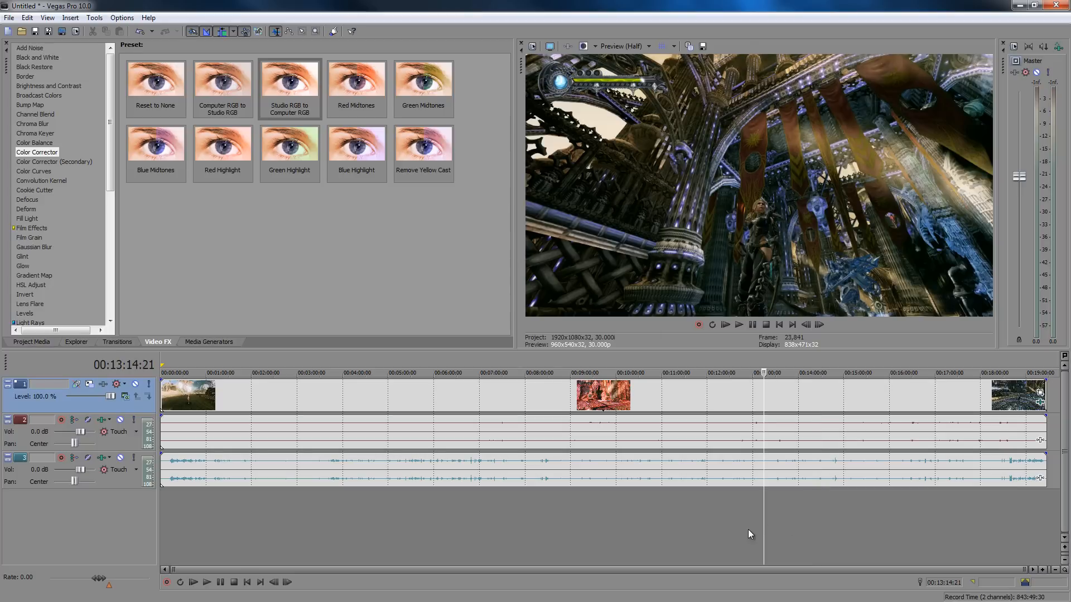
click(700, 533)
click(608, 531)
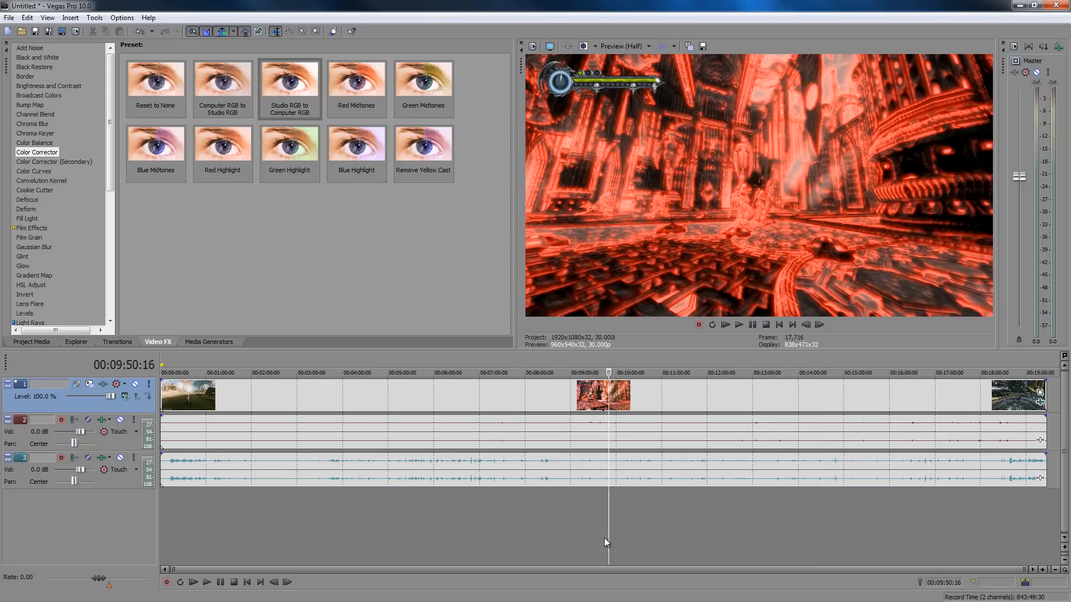
click(534, 538)
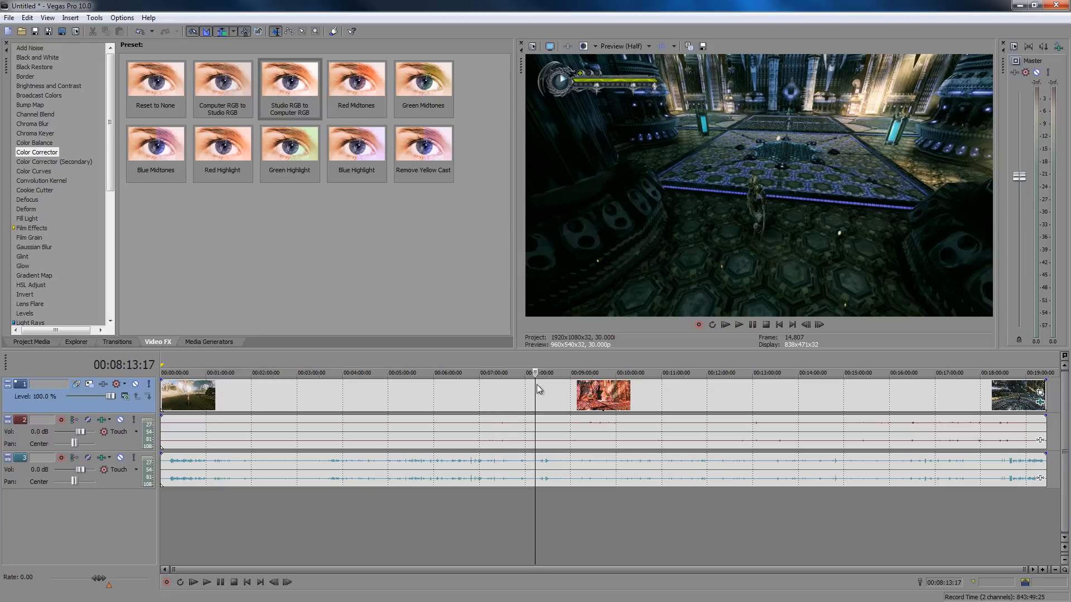
Examine the corrected picture at several more points across the clip, ending at 00:09:39:15.
click(313, 535)
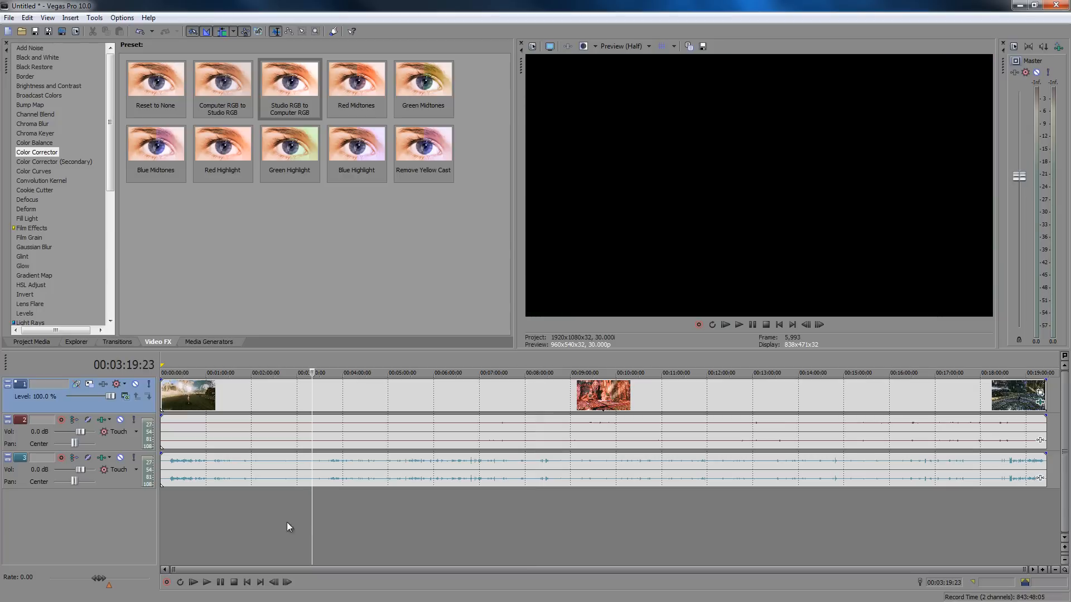
click(440, 516)
click(527, 513)
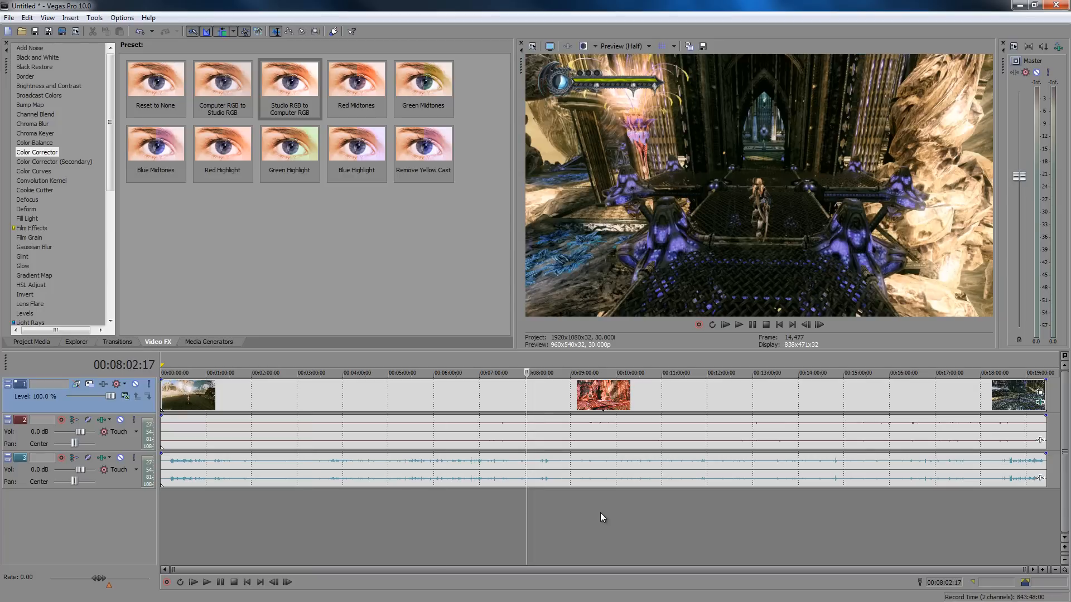
click(600, 513)
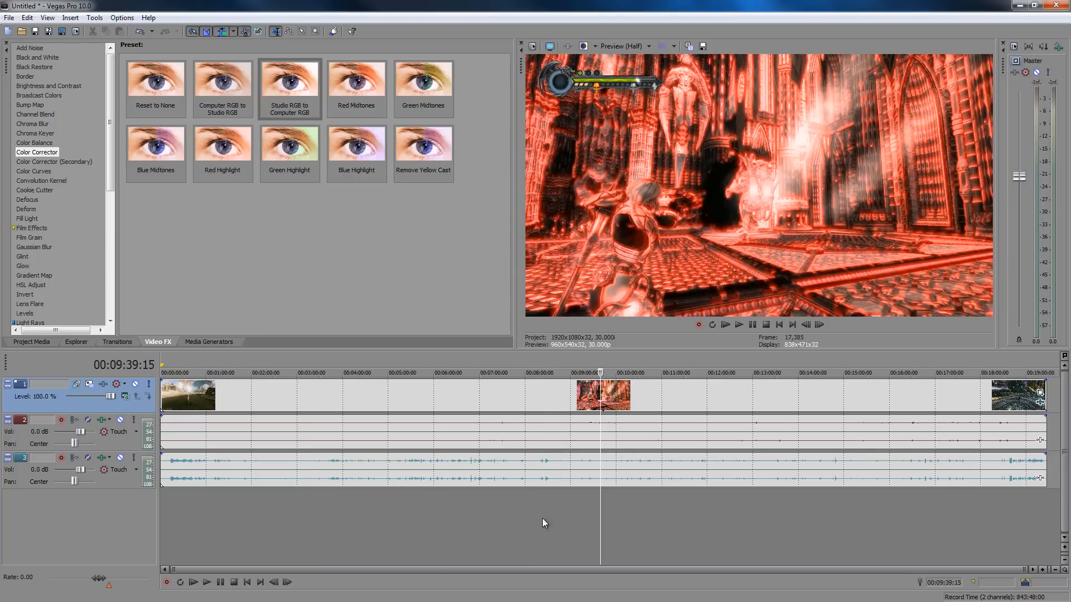
Add an empty video track above the footage and disable resampling for the gameplay video clip.
key(ctrl+shift+q)
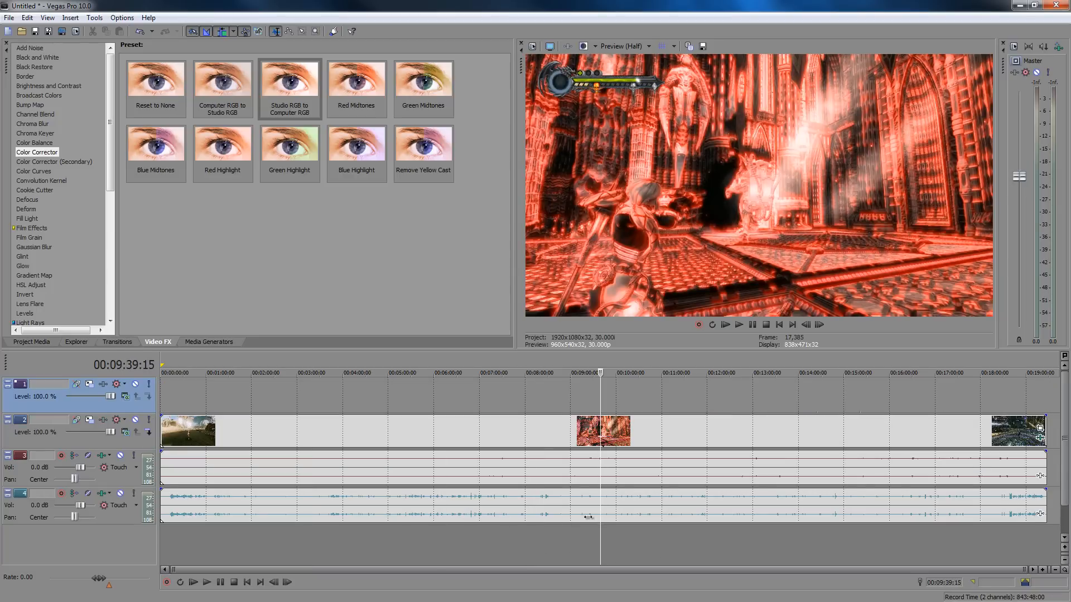
click(510, 425)
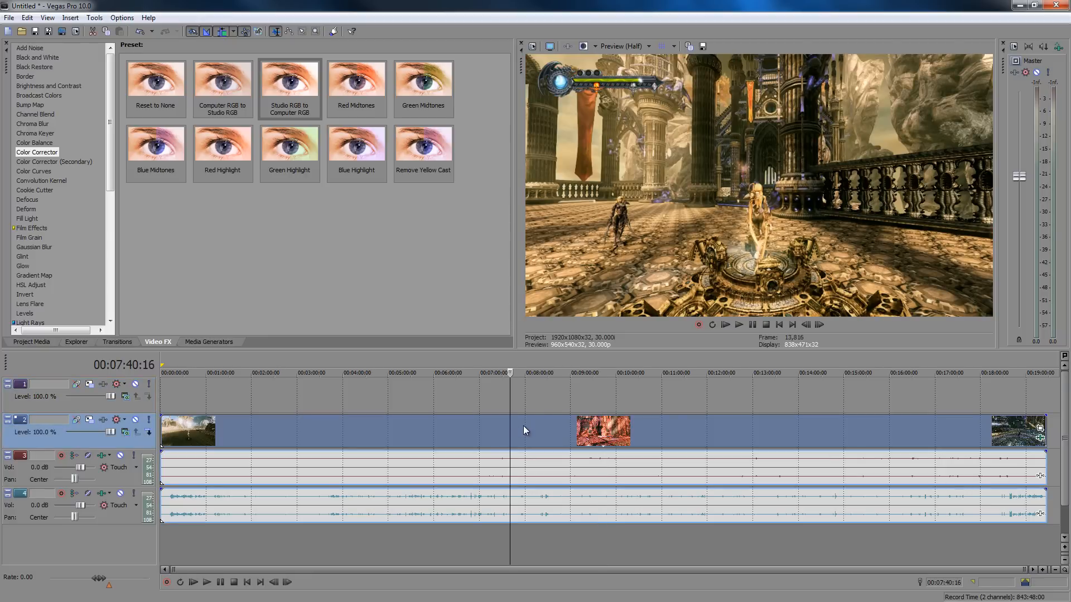
right_click(523, 426)
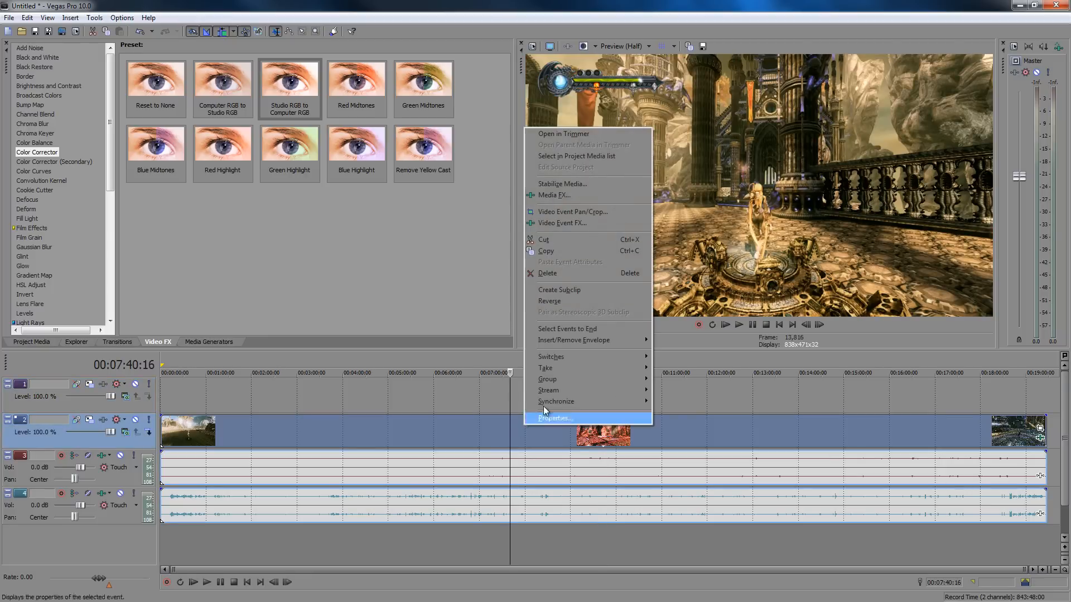
mouse_move(574, 358)
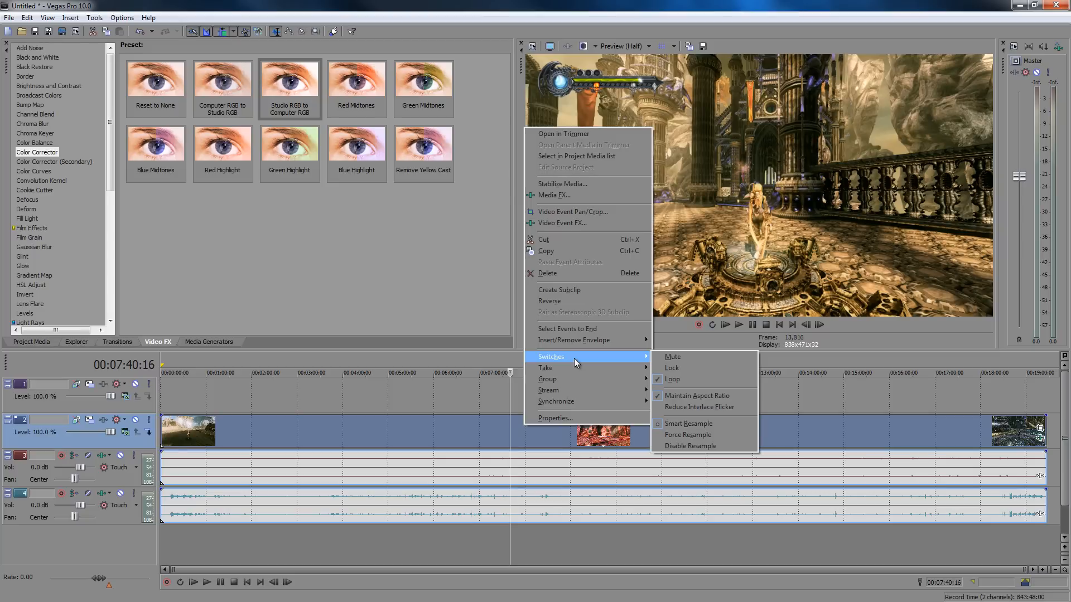
click(694, 446)
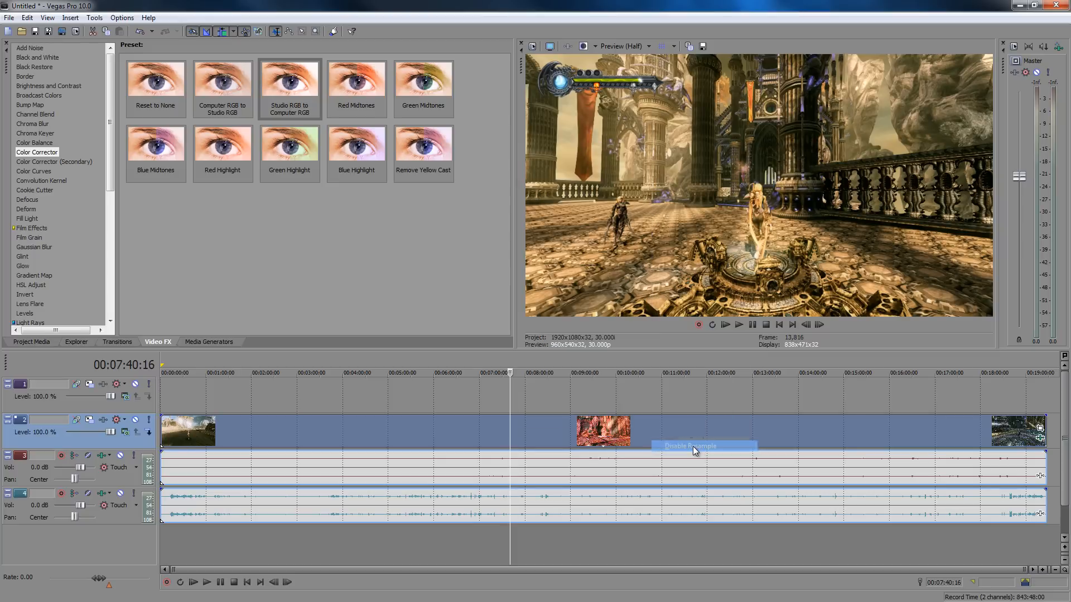
Examine the picture at various points along the gameplay clip, ending at 00:07:02:10.
click(605, 444)
click(634, 436)
click(491, 434)
click(431, 435)
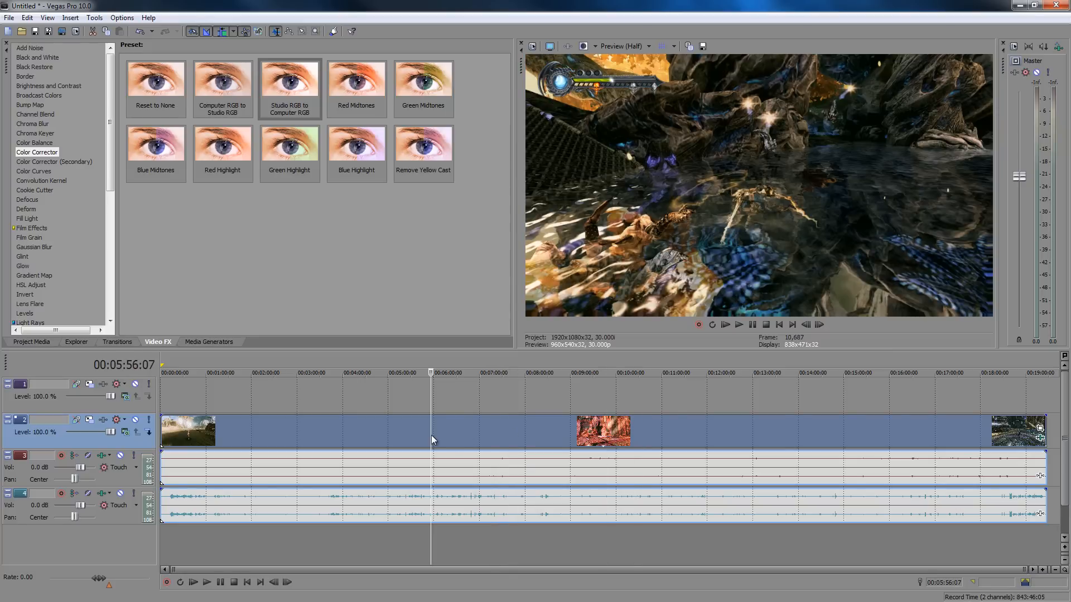
click(378, 430)
click(316, 429)
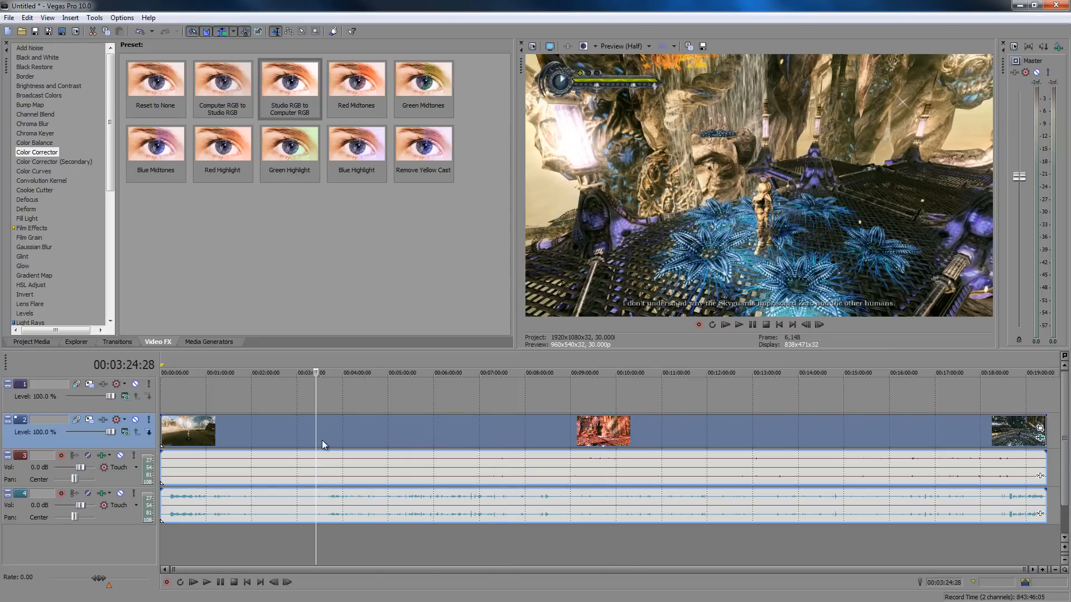
click(281, 430)
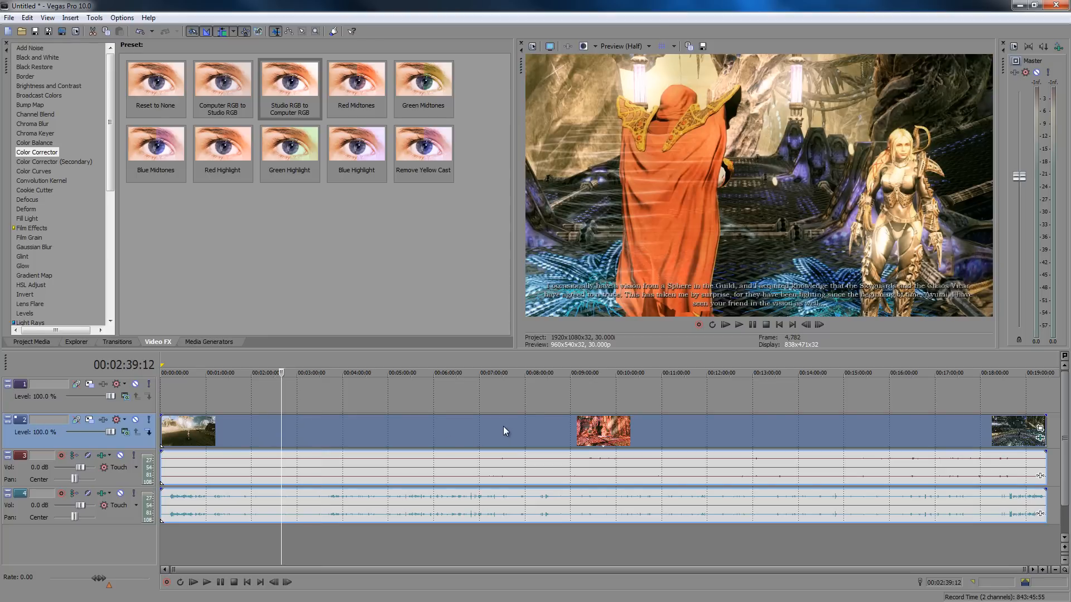
click(329, 431)
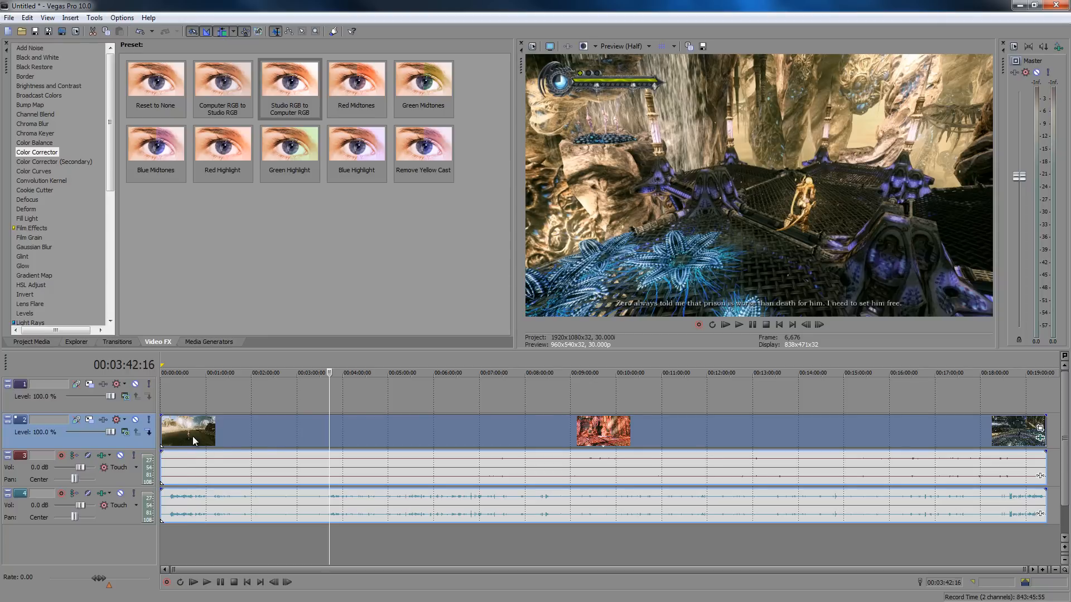
drag(193, 436, 229, 438)
drag(344, 439, 259, 429)
click(481, 392)
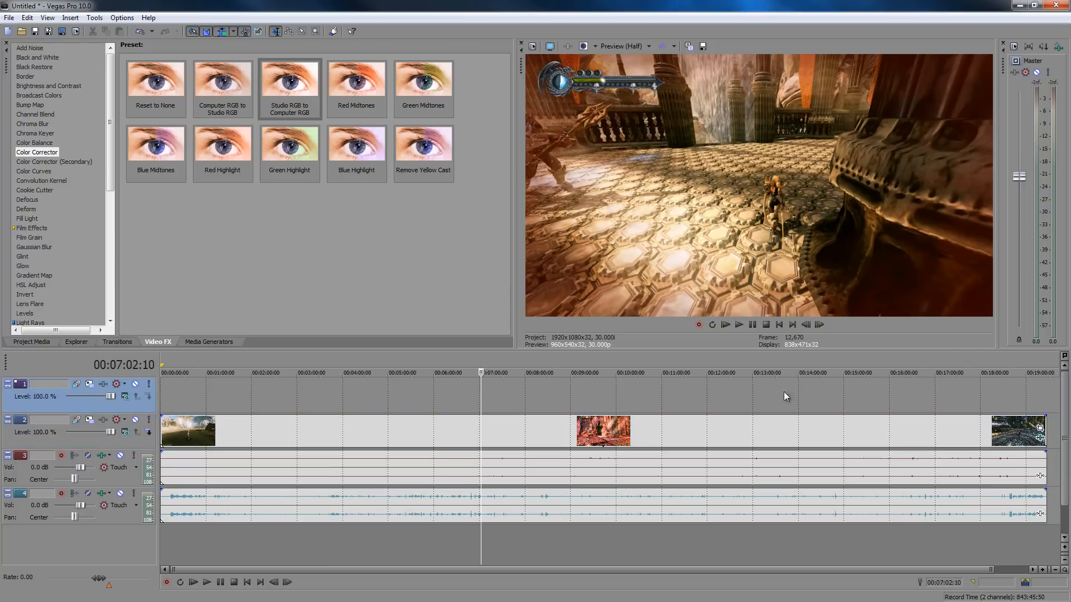
key(d)
key(d)
key(d)
Place a white Solid Color clip on the upper video track at the end of the footage.
click(194, 344)
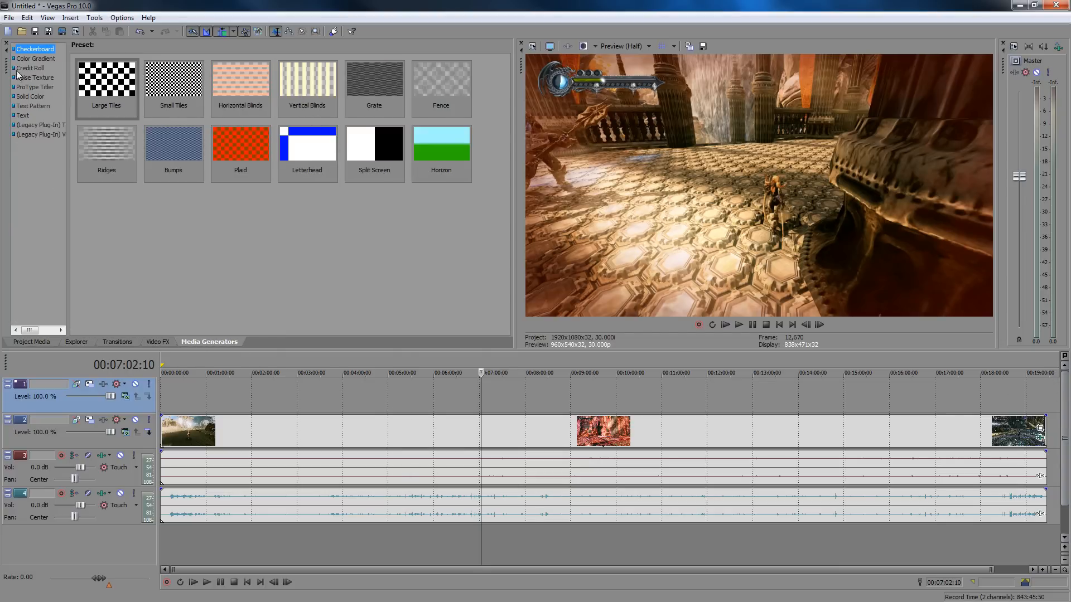
click(36, 96)
drag(106, 81, 1050, 406)
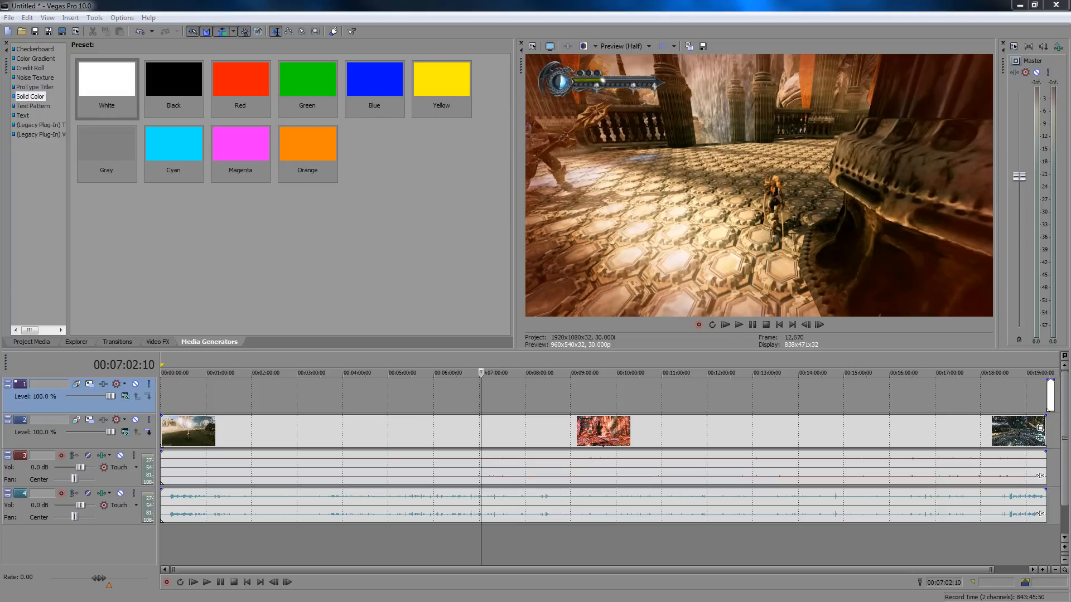
click(1049, 542)
scroll(1023, 542, up, 5)
scroll(814, 504, down, 5)
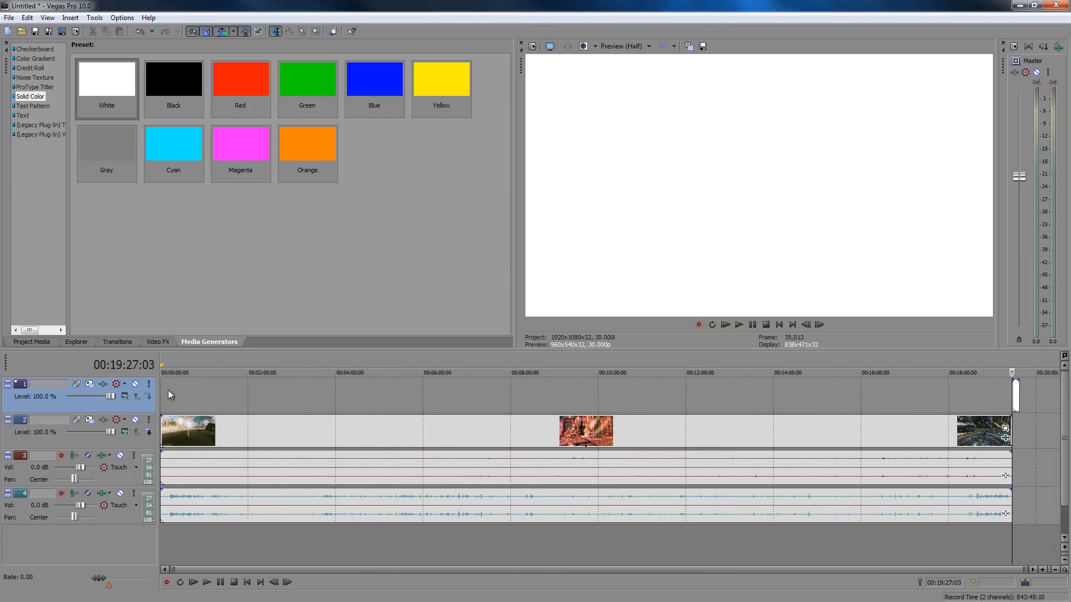
Place a red Solid Color clip at the start of the second video track and move the footage directly behind it.
click(832, 447)
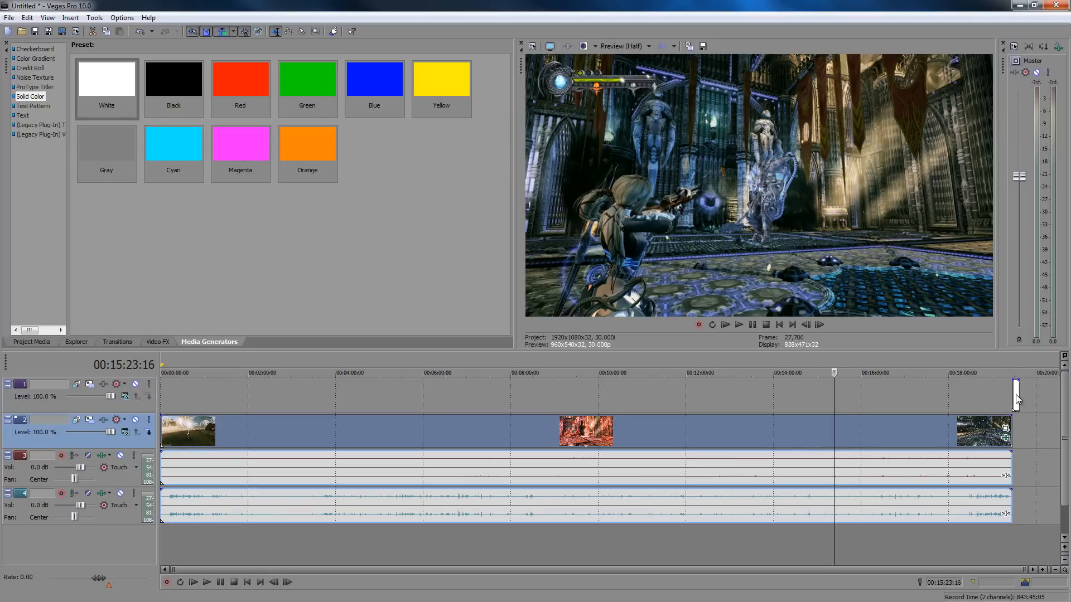
drag(756, 452, 773, 451)
click(248, 91)
drag(248, 91, 162, 443)
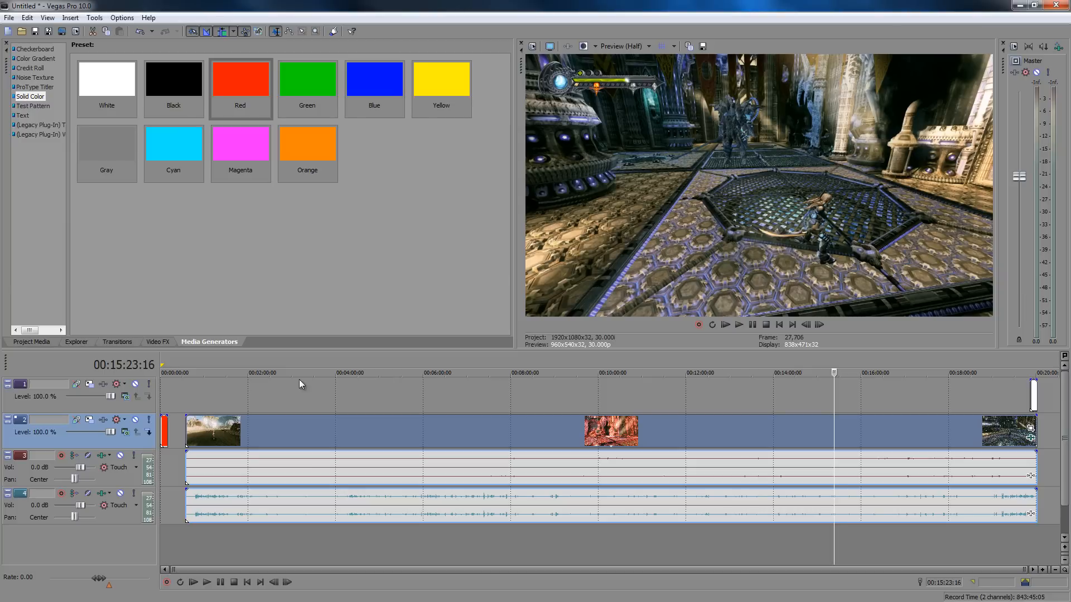
drag(639, 445, 621, 445)
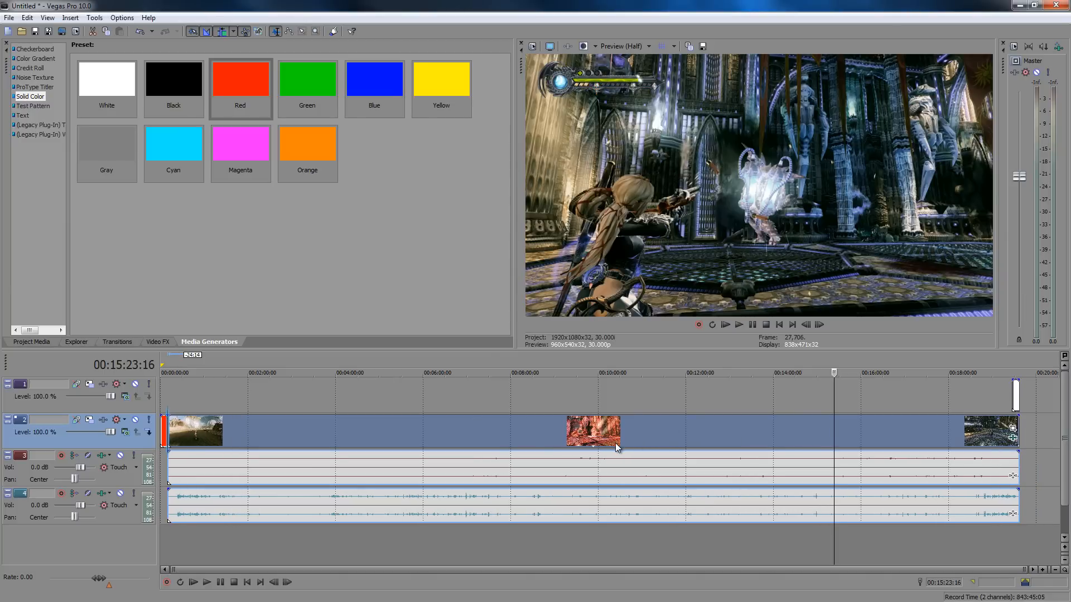
drag(1018, 401, 1017, 401)
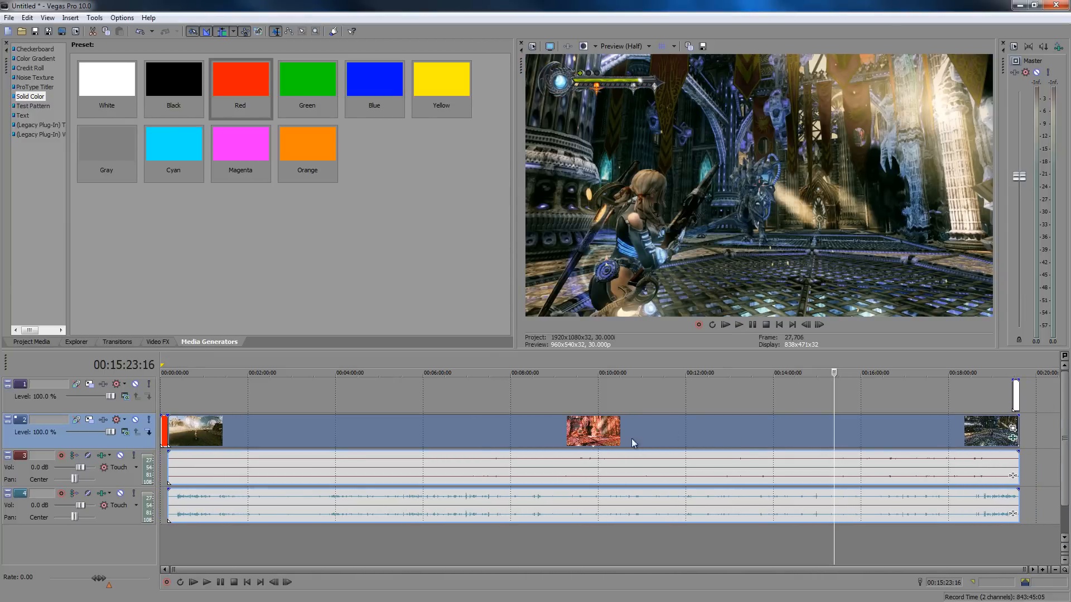
Turn off automatic rippling and move the white solid color clip 10 seconds later on its track, past the end of the footage.
click(431, 437)
click(222, 32)
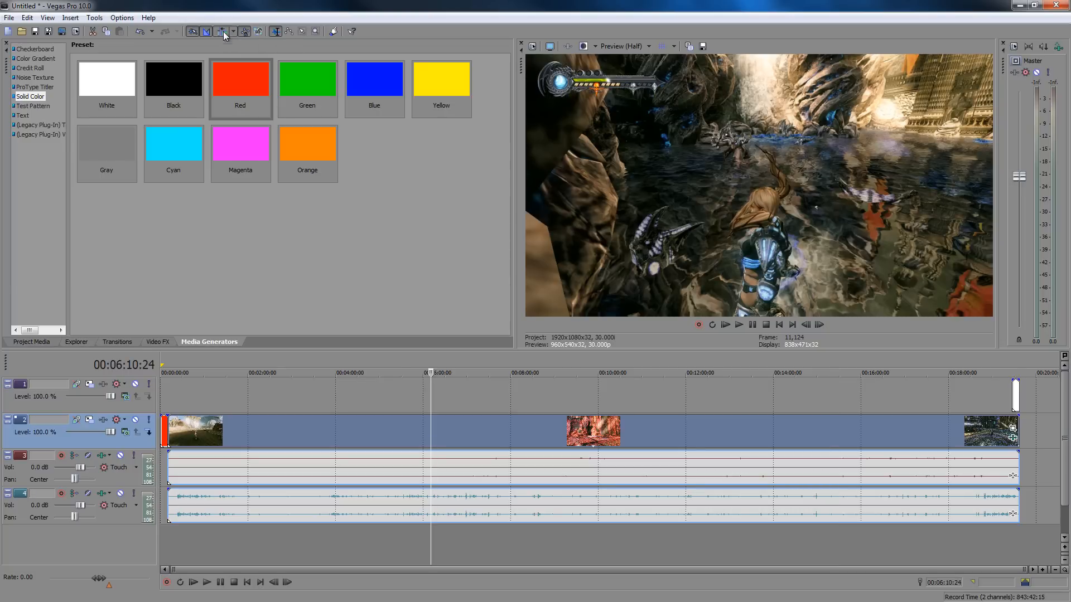
click(985, 409)
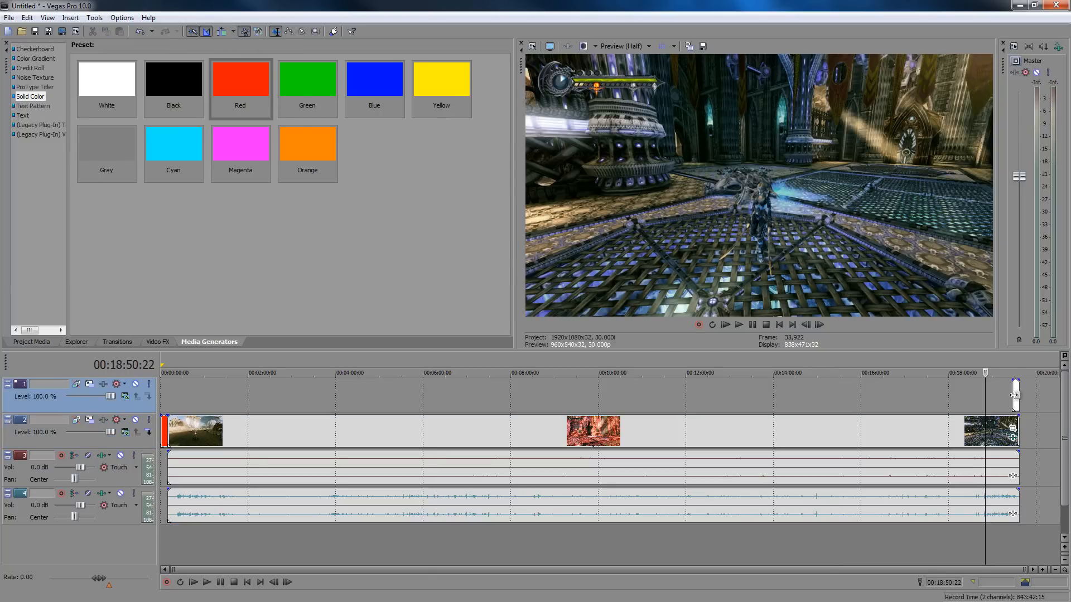
click(1012, 399)
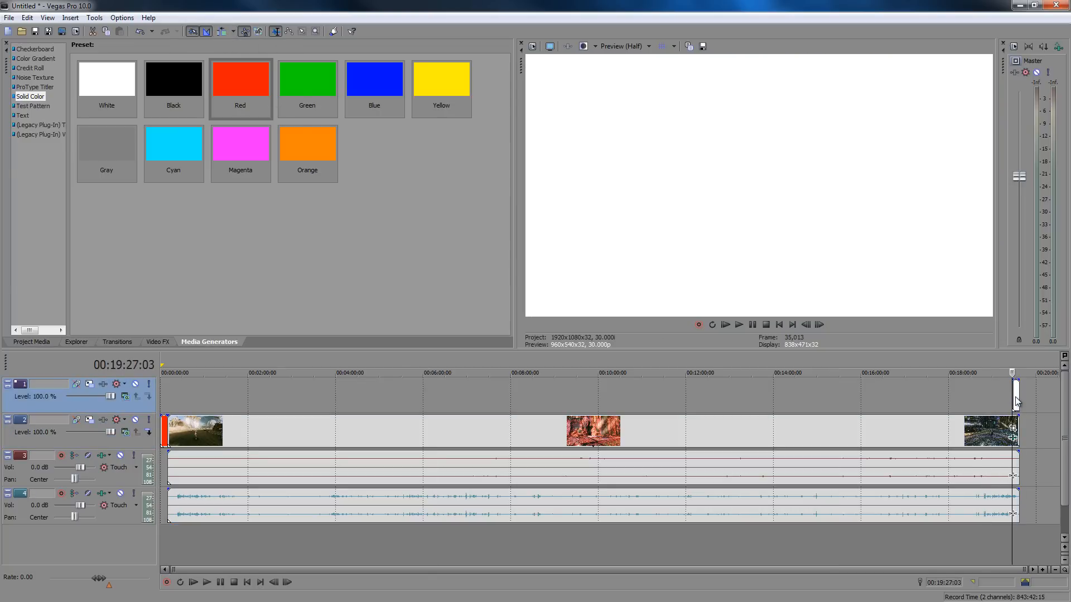
mouse_move(1016, 402)
mouse_down()
mouse_move(1036, 403)
mouse_move(1023, 403)
mouse_up()
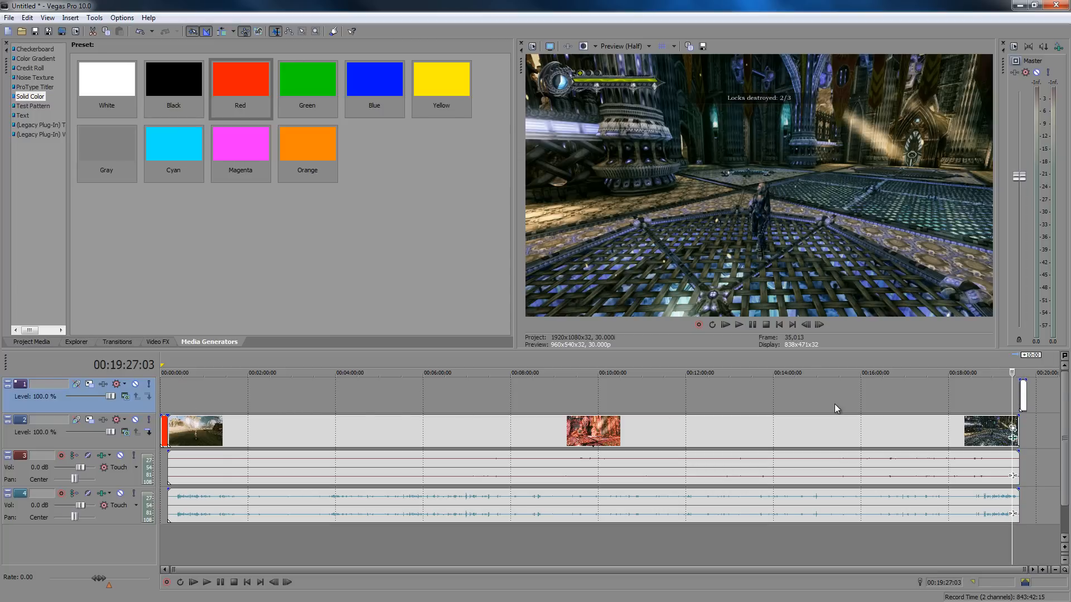
Select the video clips across the timeline together with the Selection edit tool and disable resampling for all of them.
click(1046, 404)
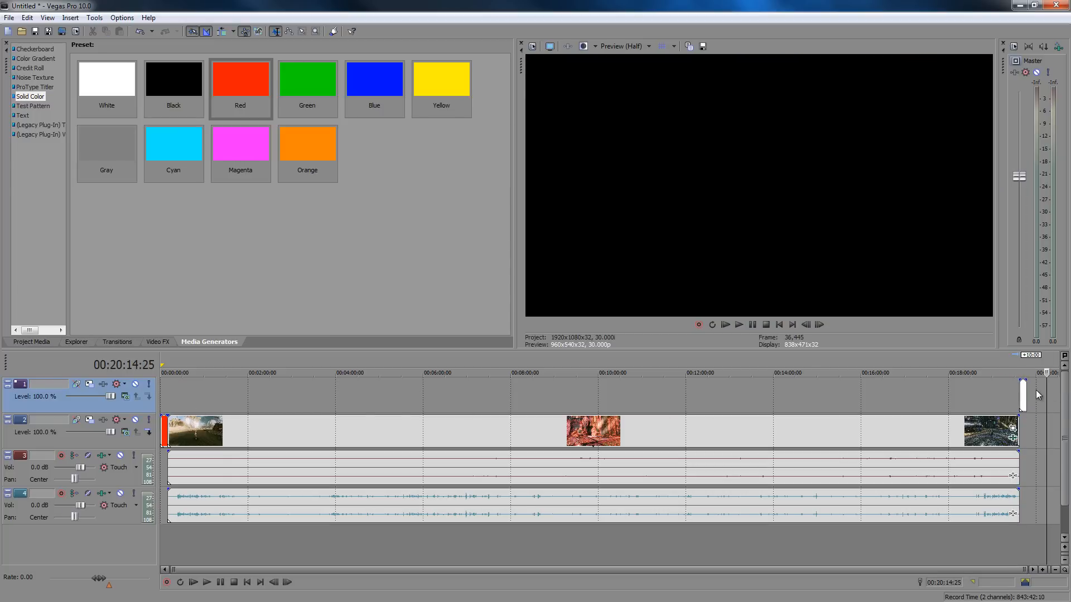
key(d)
key(d)
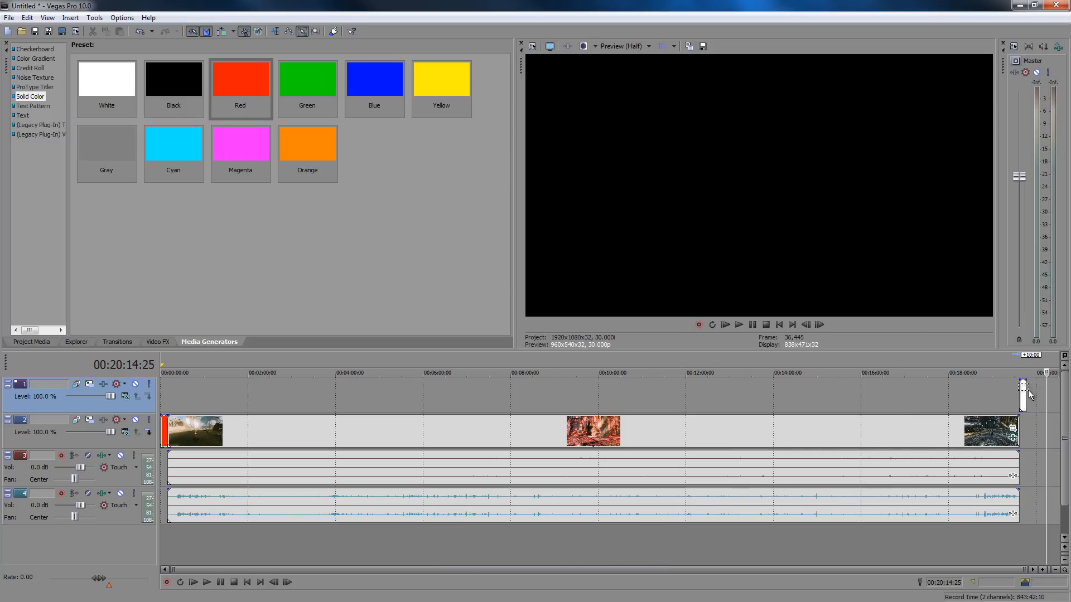
drag(1034, 384, 16, 445)
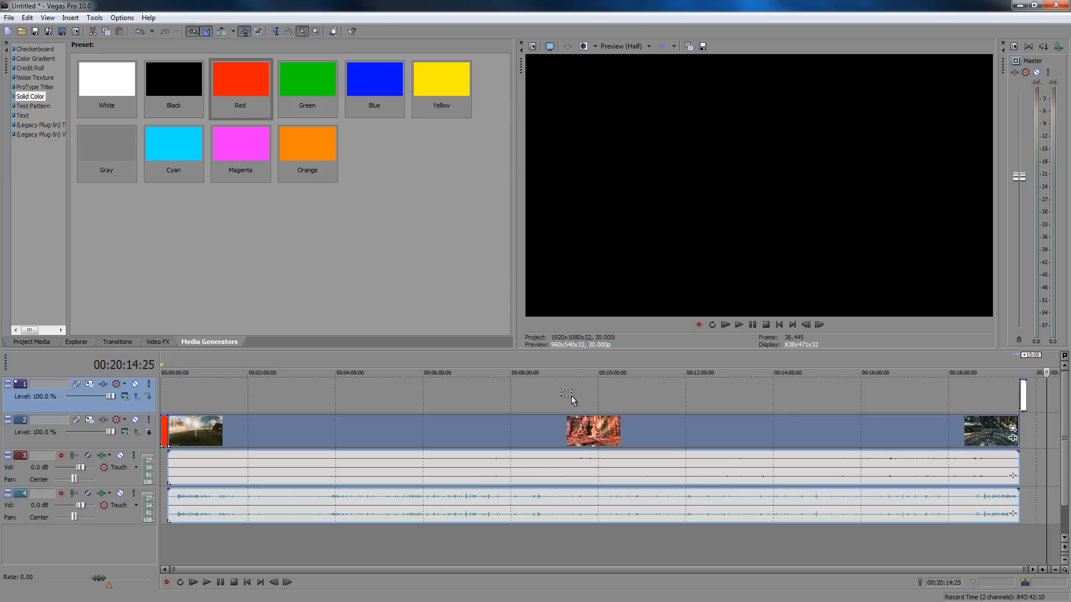
key(d)
key(d)
right_click(575, 437)
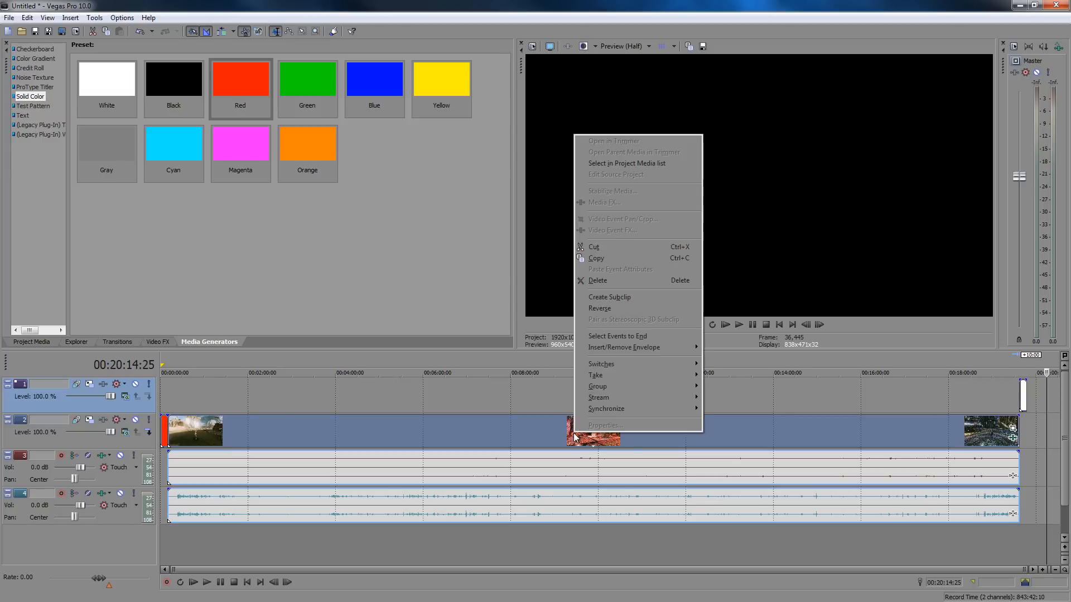
mouse_move(618, 365)
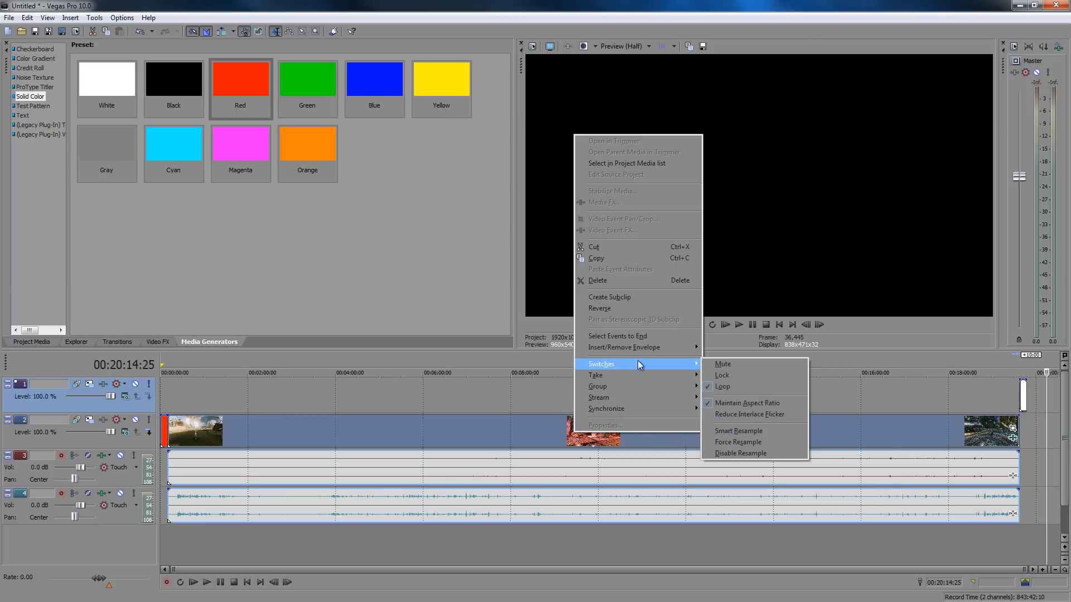
click(755, 453)
Check the resample switch of the red solid color clip and return the playhead to the start of the timeline.
click(537, 436)
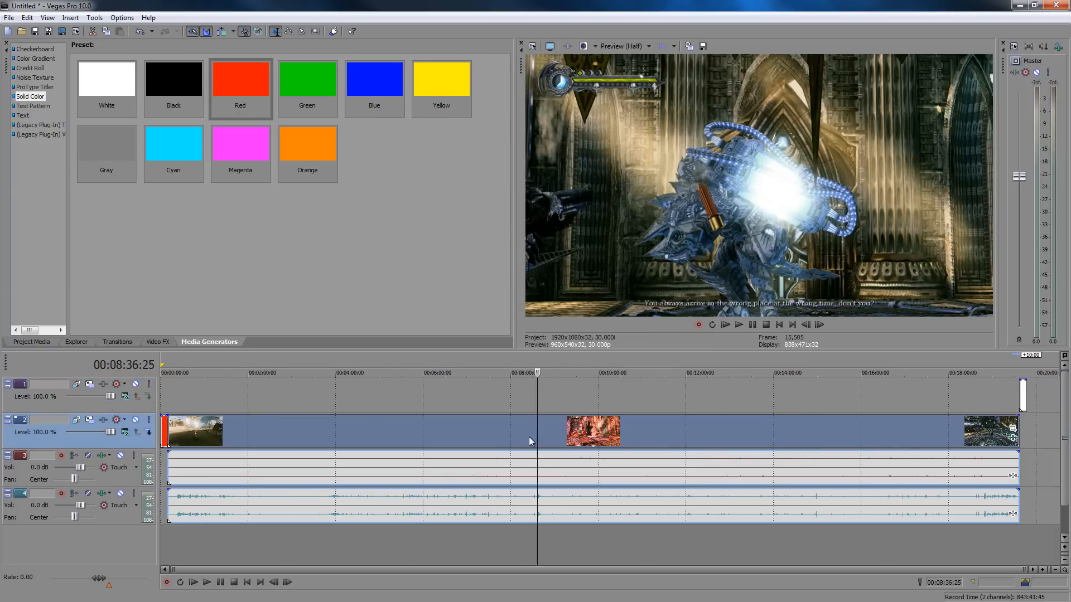
click(162, 389)
scroll(220, 394, up, 5)
right_click(190, 437)
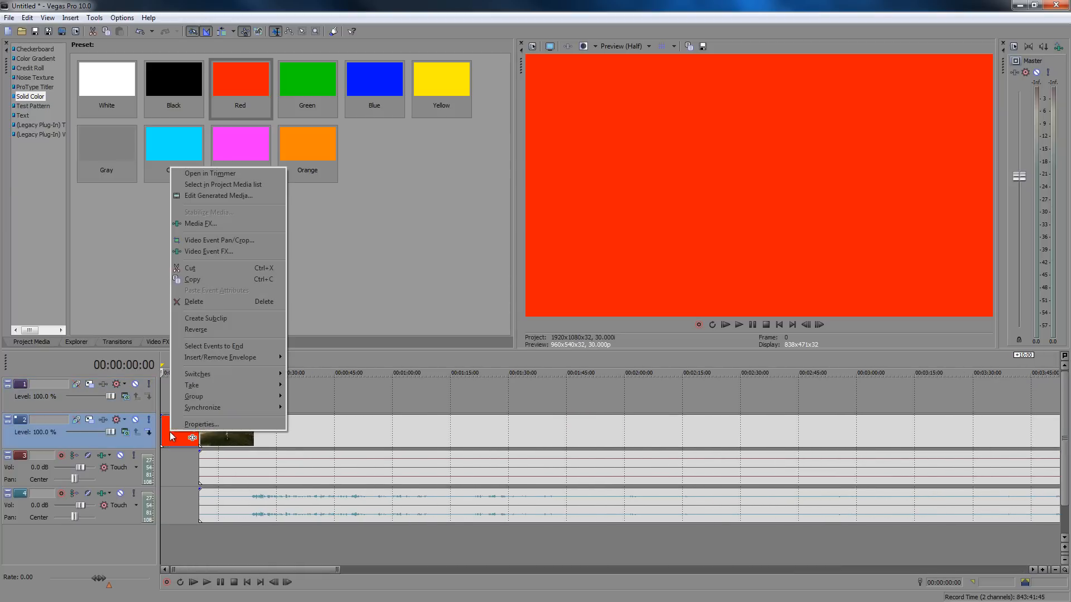
mouse_move(211, 376)
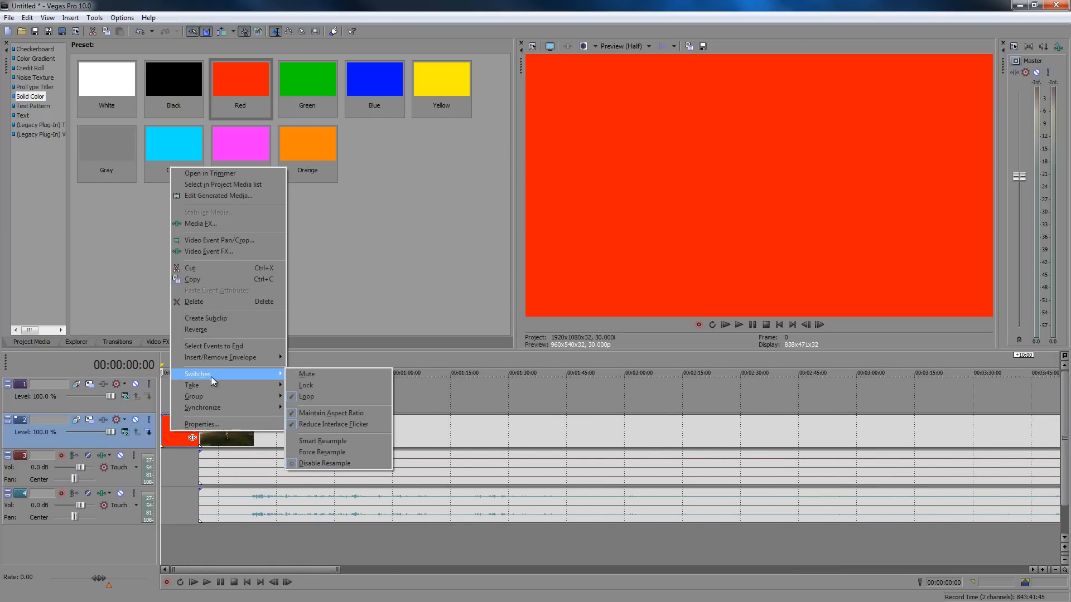
click(173, 495)
scroll(294, 459, down, 8)
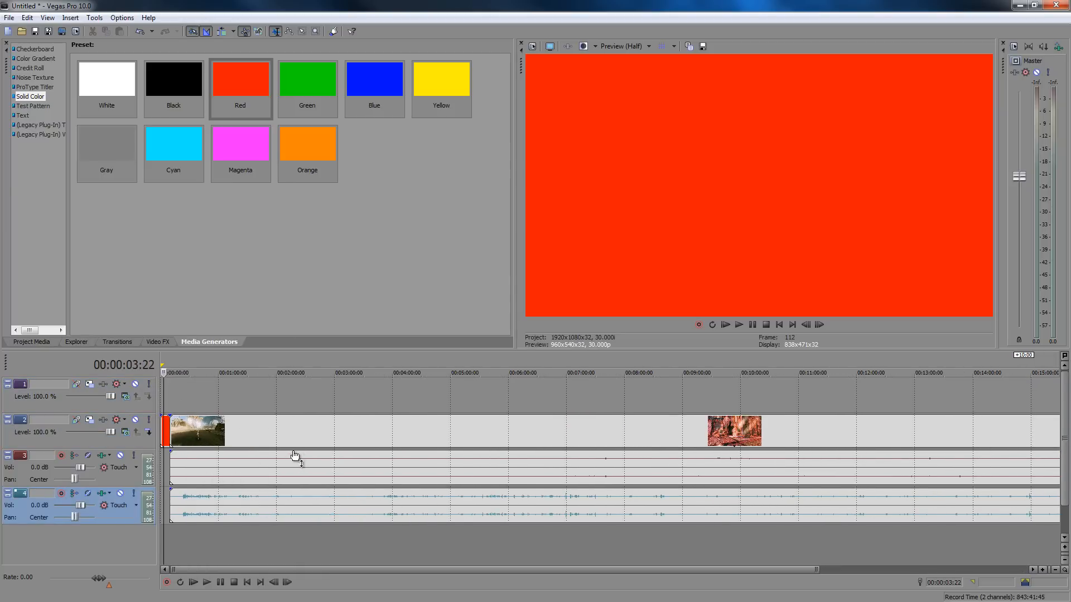
click(675, 550)
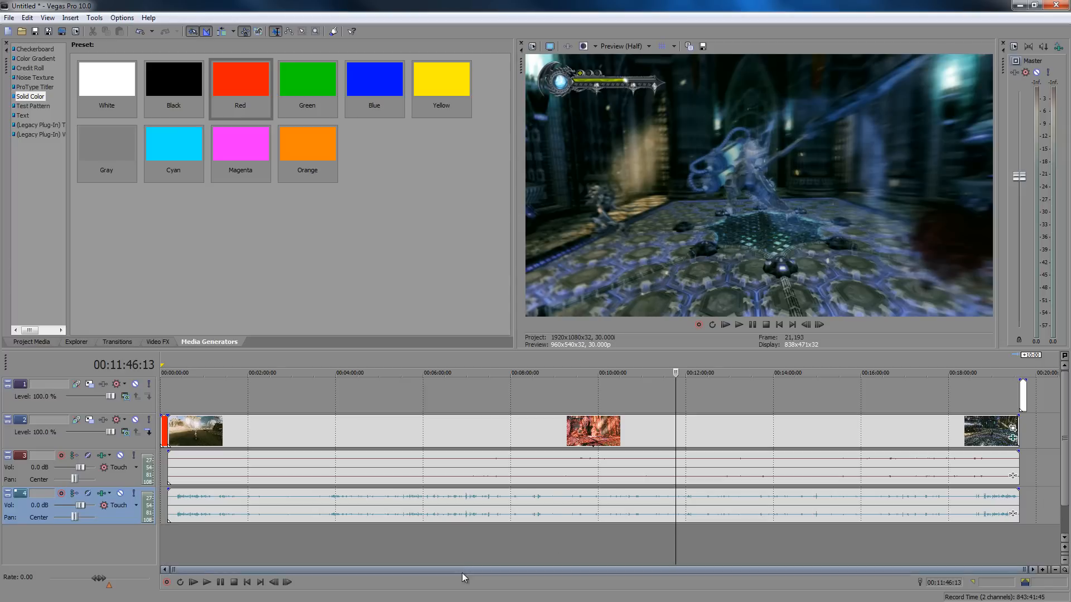
click(247, 582)
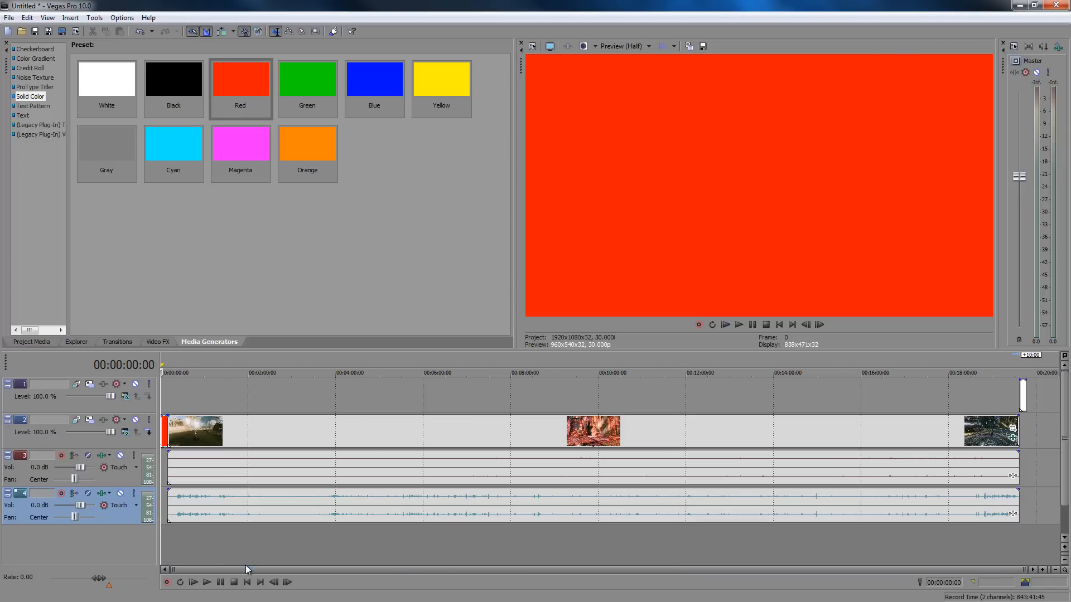
Preview the color-corrected footage near its beginning and at about 5 minutes 10 seconds on the timeline.
click(174, 541)
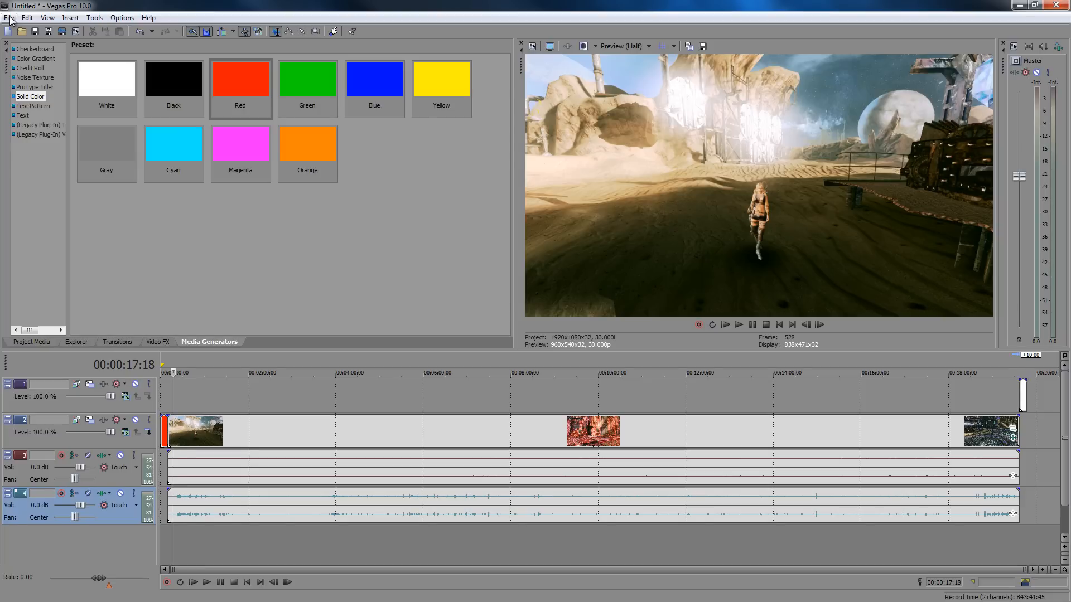
click(10, 18)
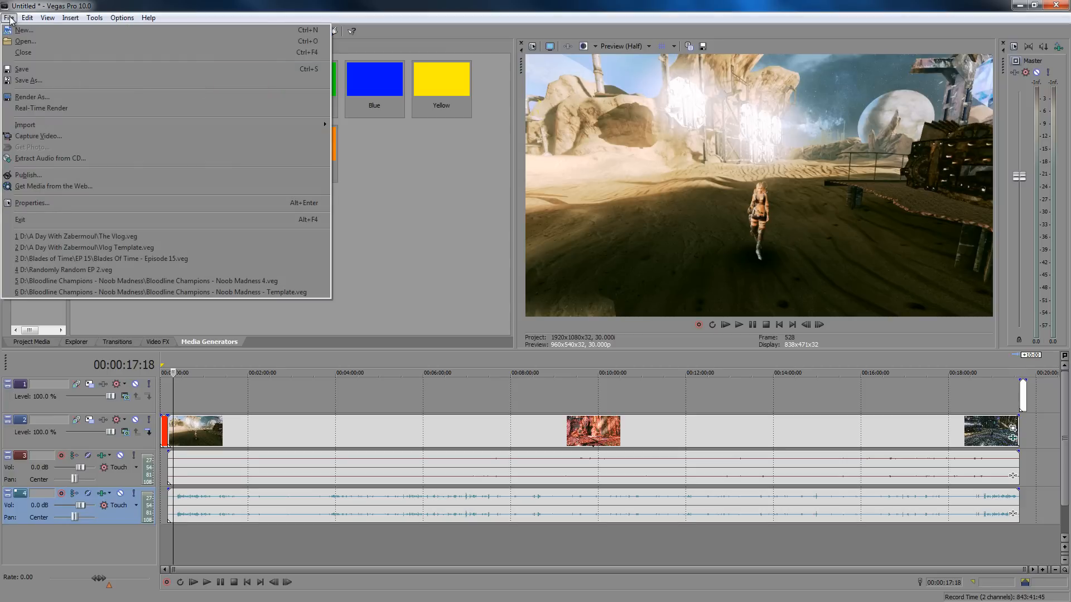
click(9, 18)
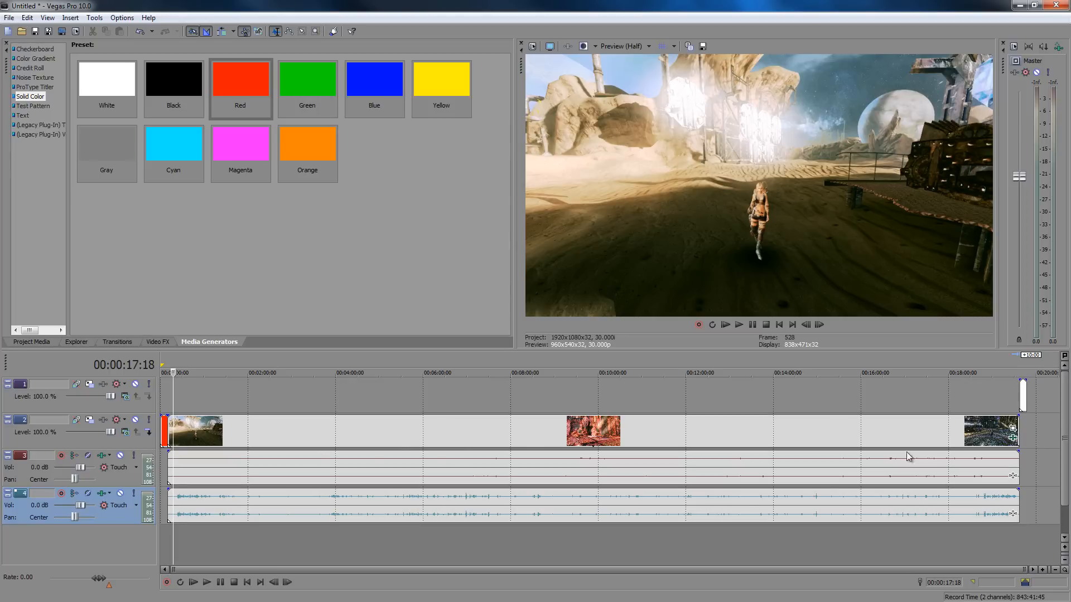
click(215, 537)
click(387, 544)
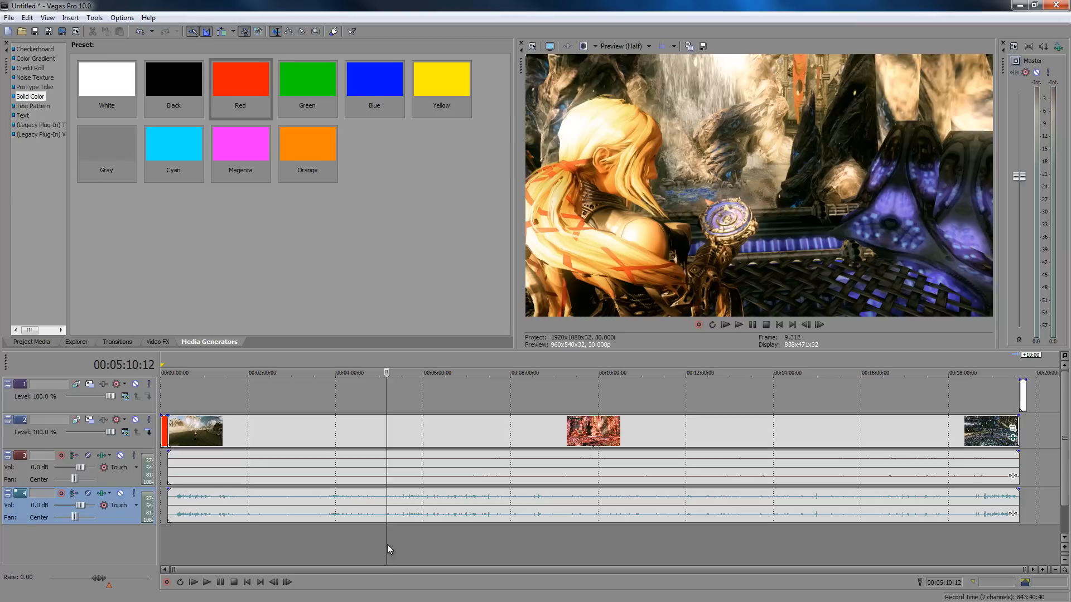
Start a render of the project as Windows Media Video V11 with the 8 Mbps HD 1080-30p Video template, keeping stretch to output frame size enabled.
click(10, 19)
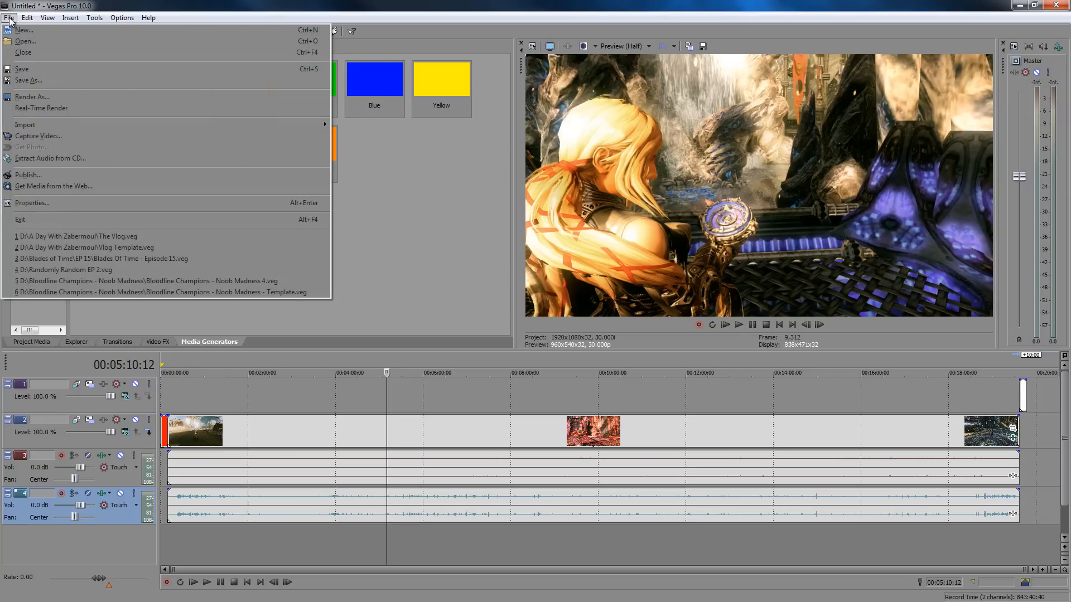
click(41, 96)
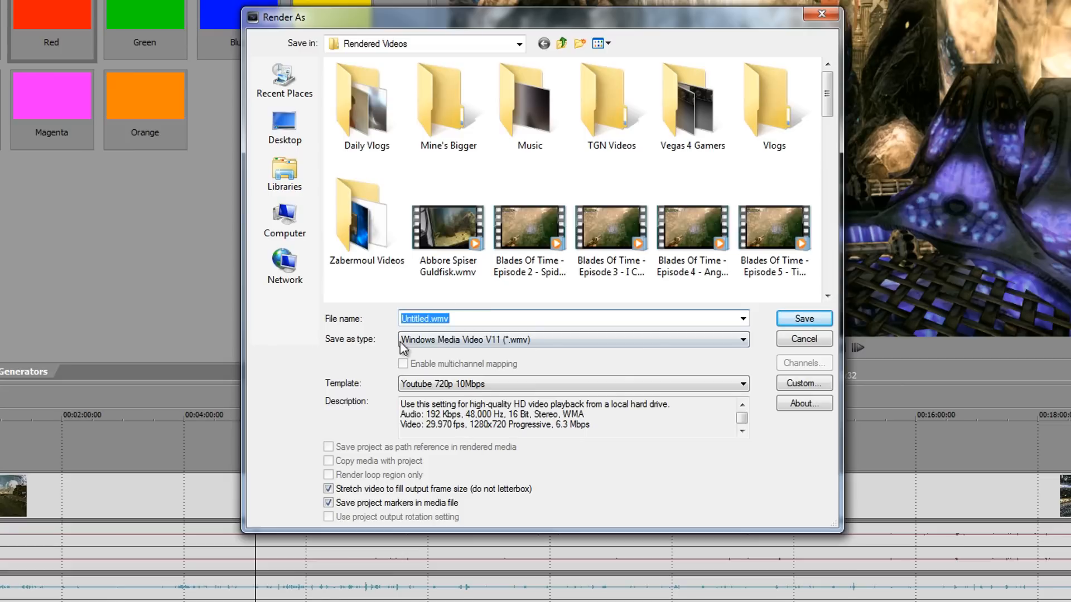
click(509, 344)
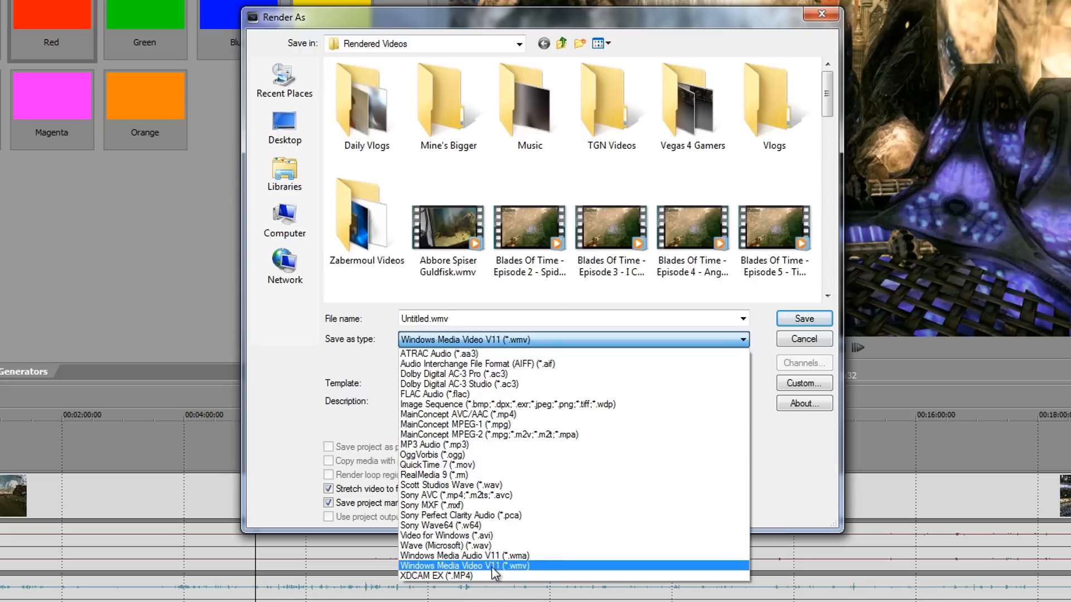
click(446, 566)
click(450, 385)
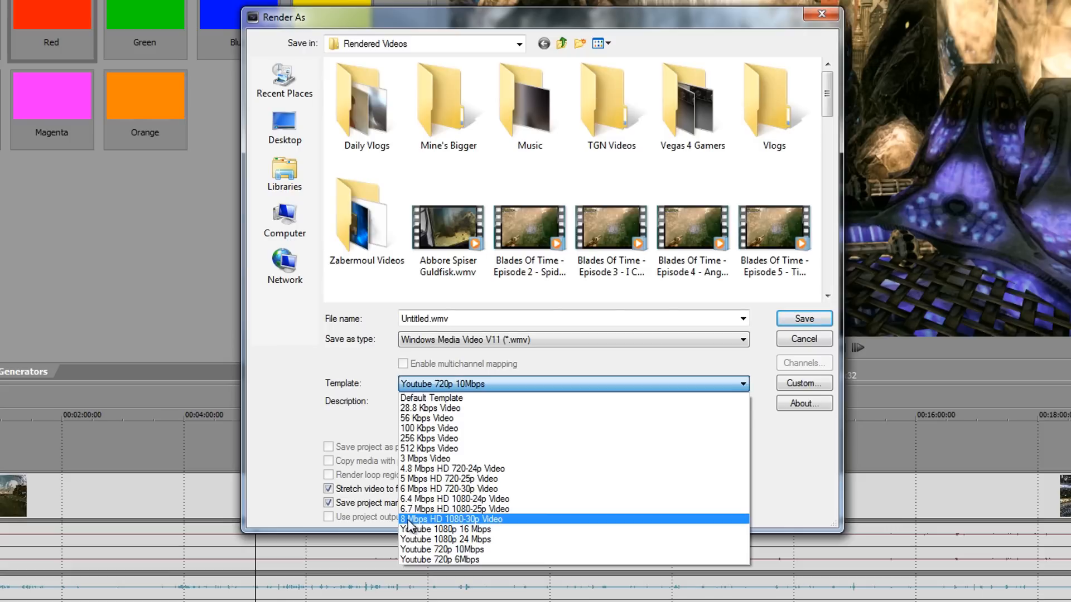
click(483, 521)
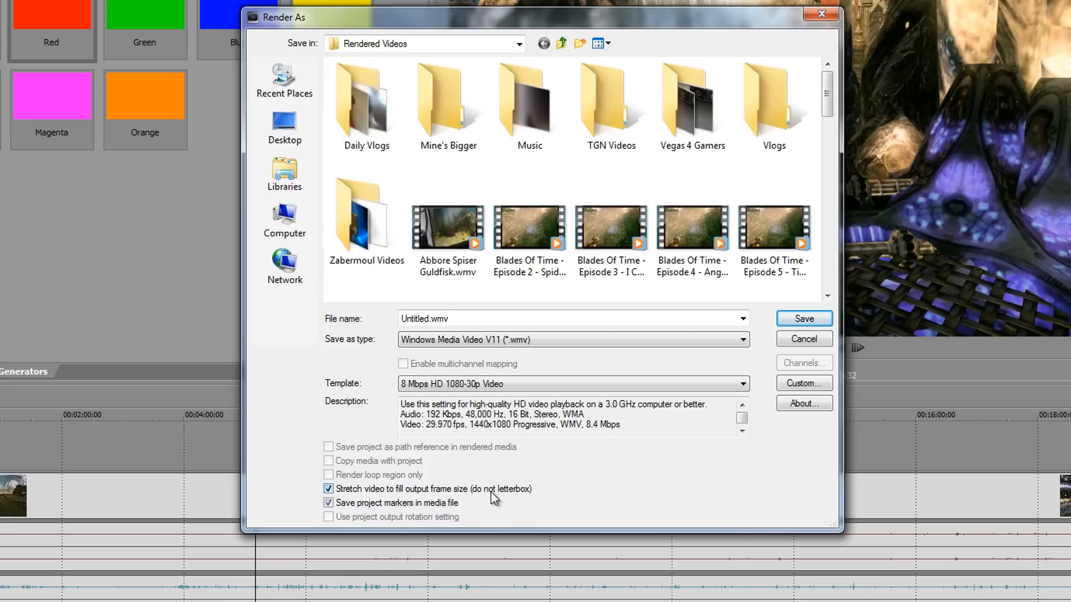
click(328, 489)
click(328, 490)
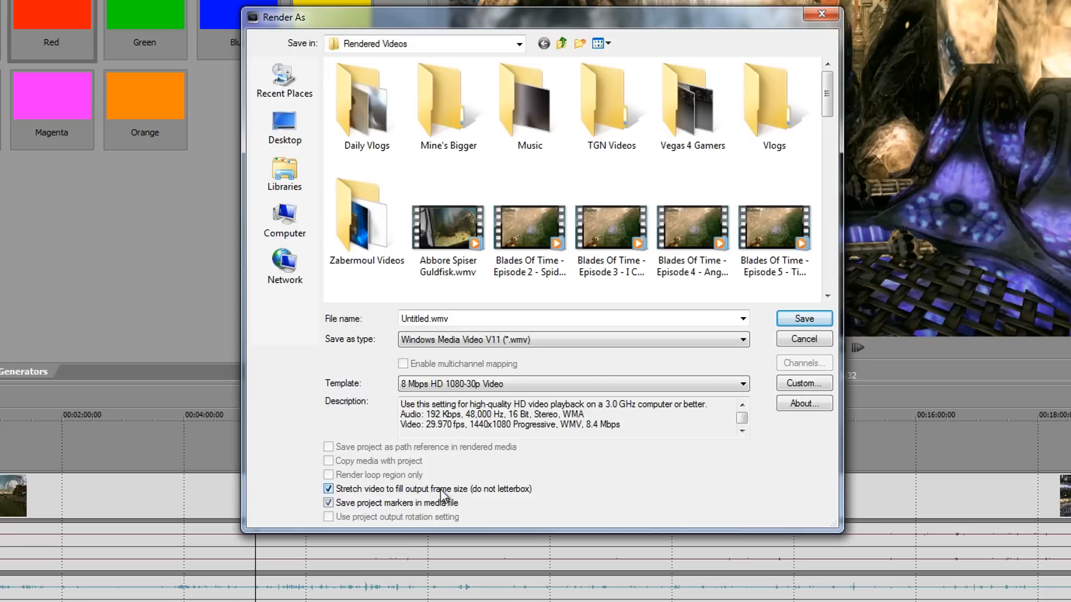
Open the render template's custom settings, check the audio options and raise the video smoothness to 100.
click(803, 383)
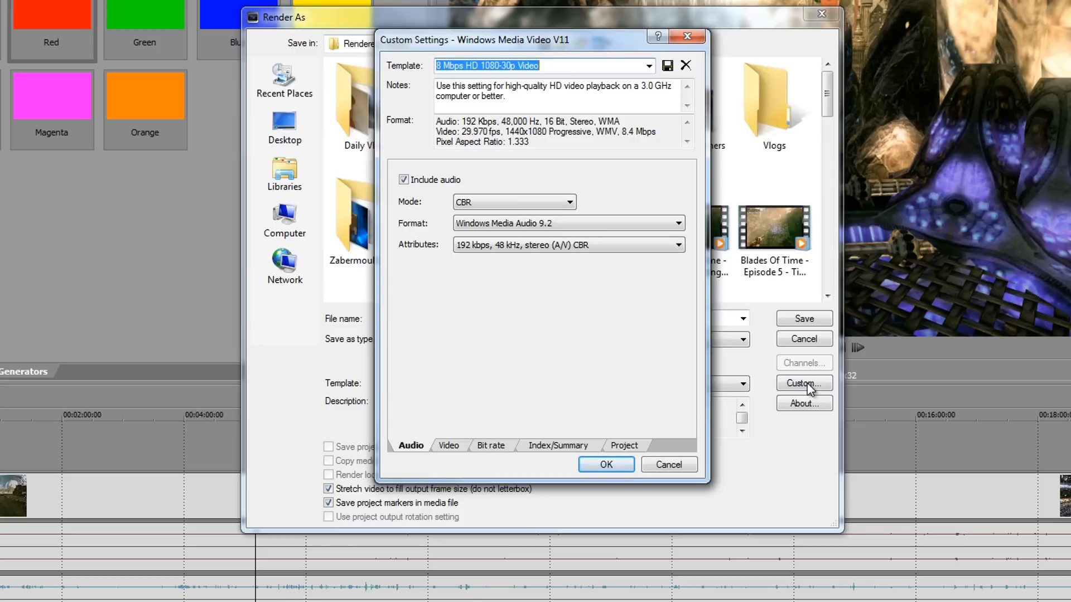
click(412, 446)
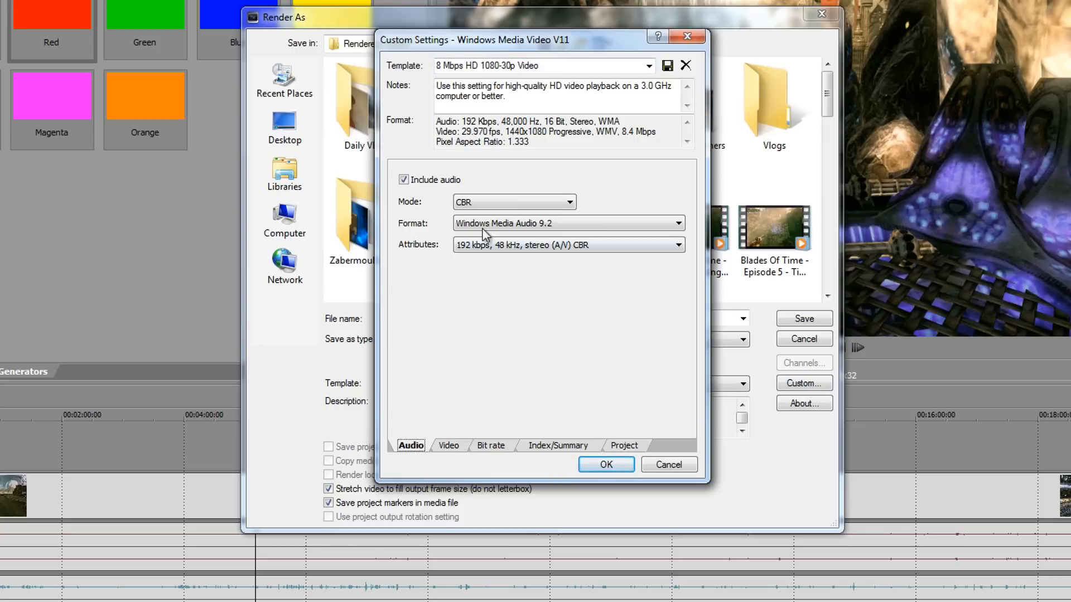
click(449, 446)
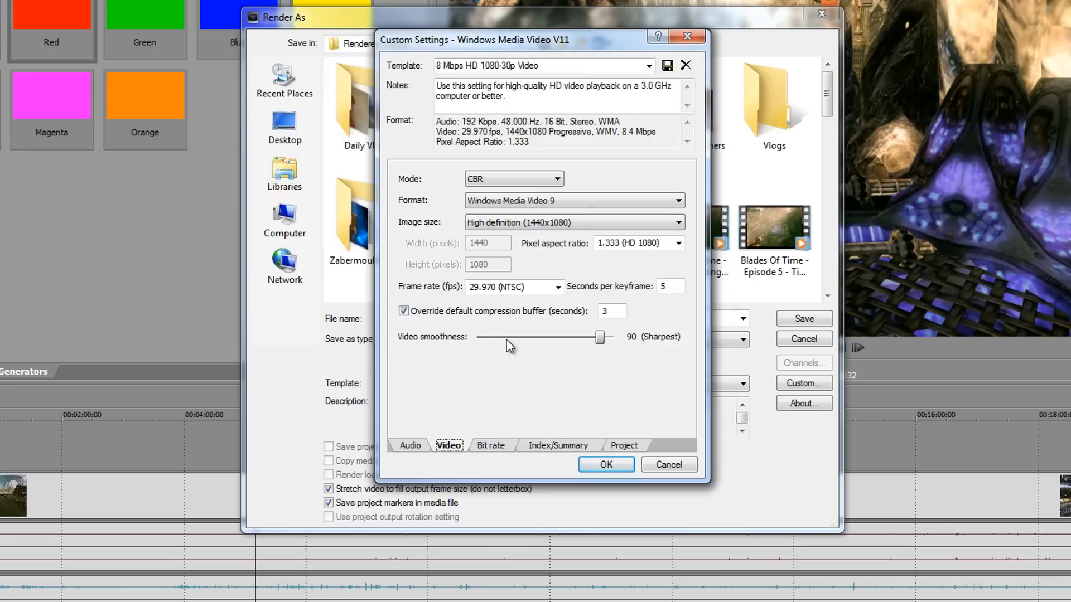
drag(601, 338, 641, 346)
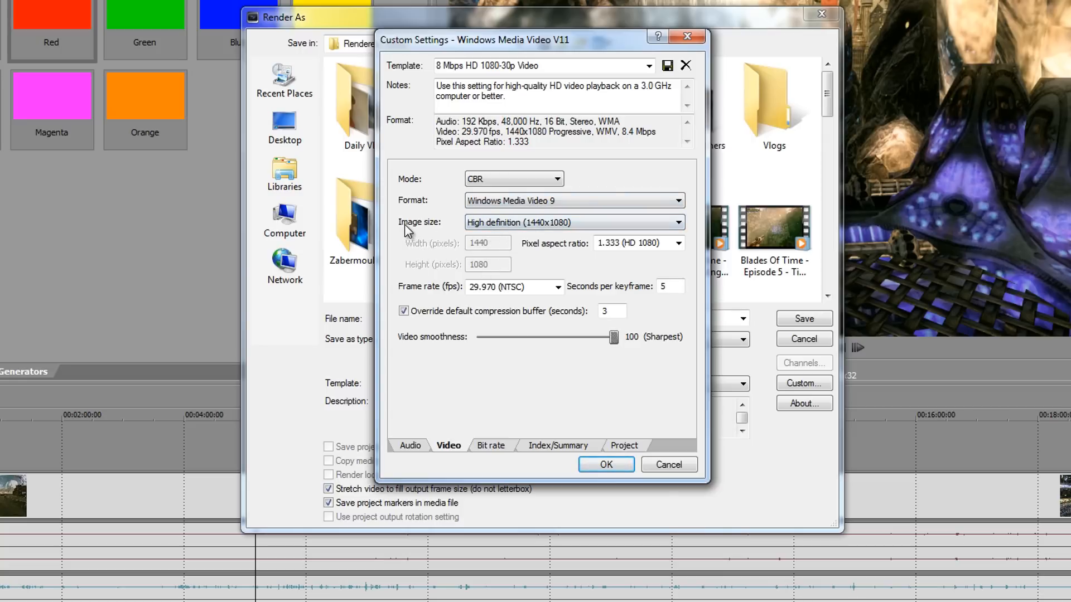
Set a custom image size with a width of 1920 pixels and a 1.000 (Square) pixel aspect ratio.
click(523, 224)
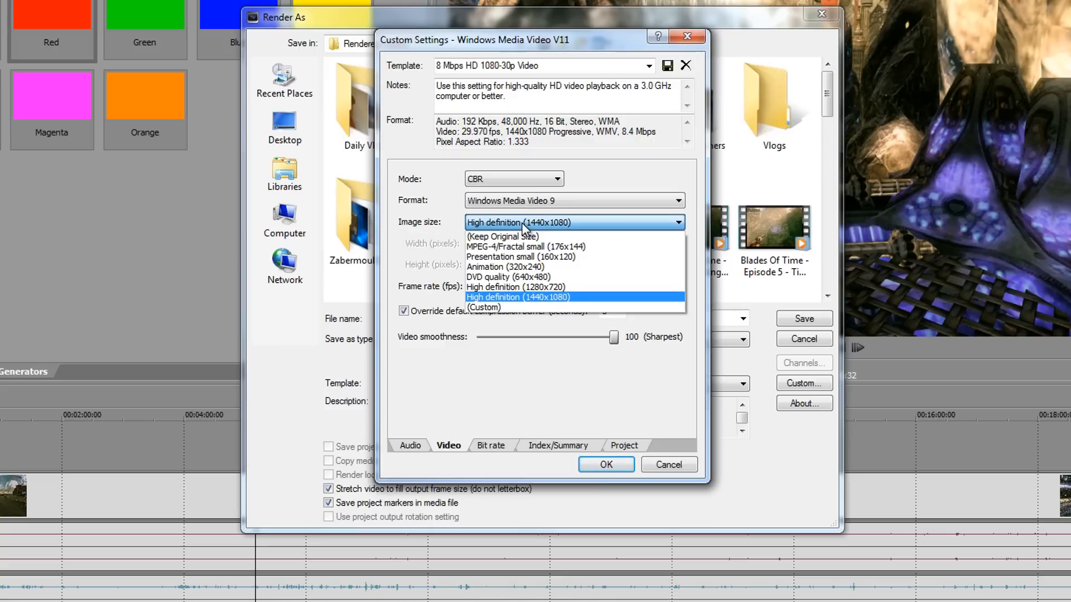
click(506, 309)
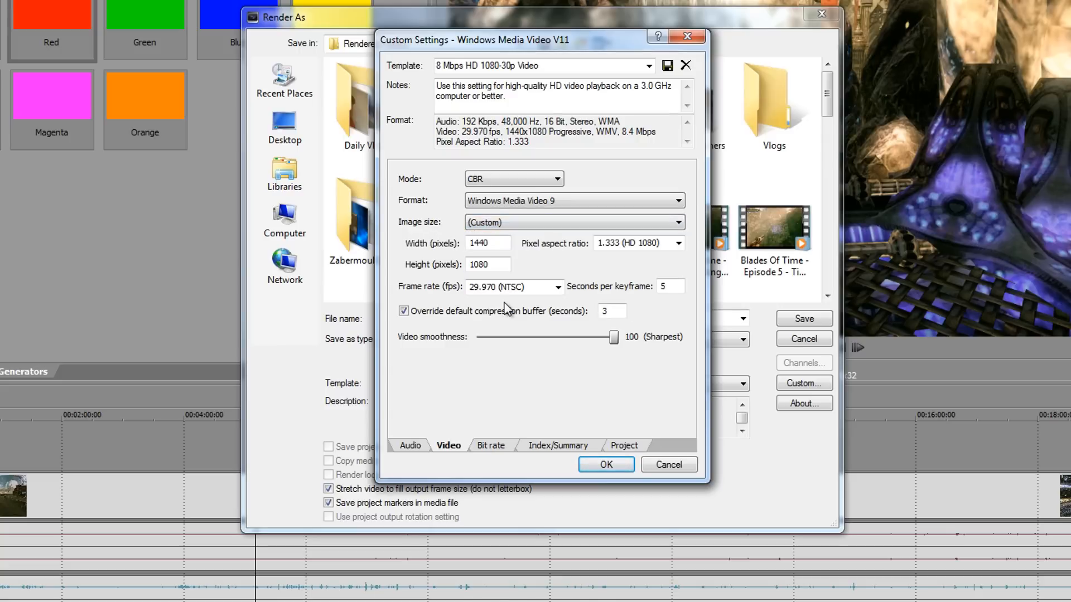
drag(494, 245, 439, 247)
text(1920)
click(679, 243)
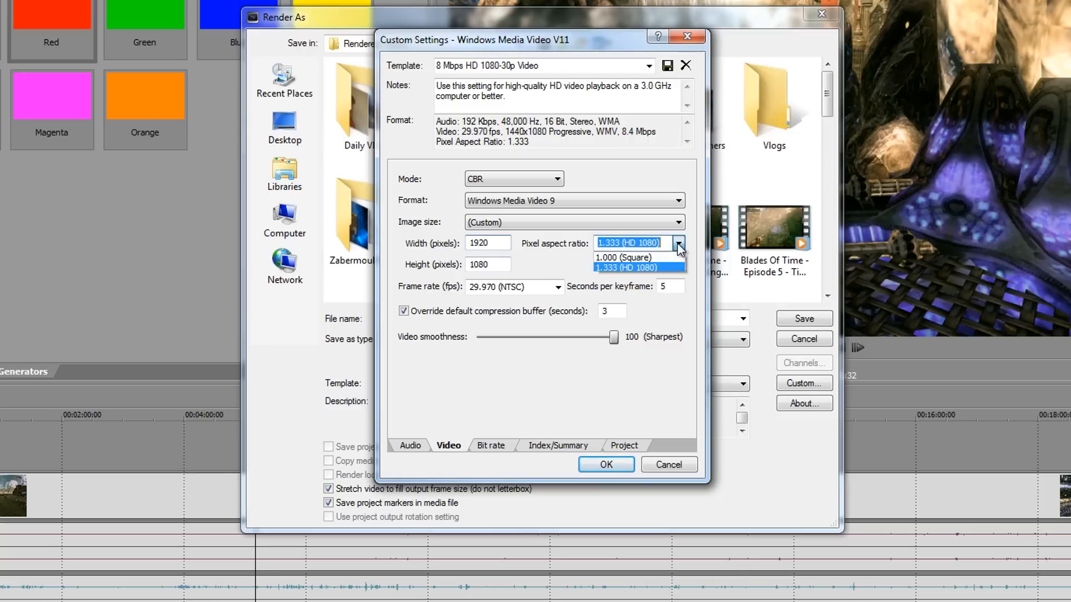
click(639, 258)
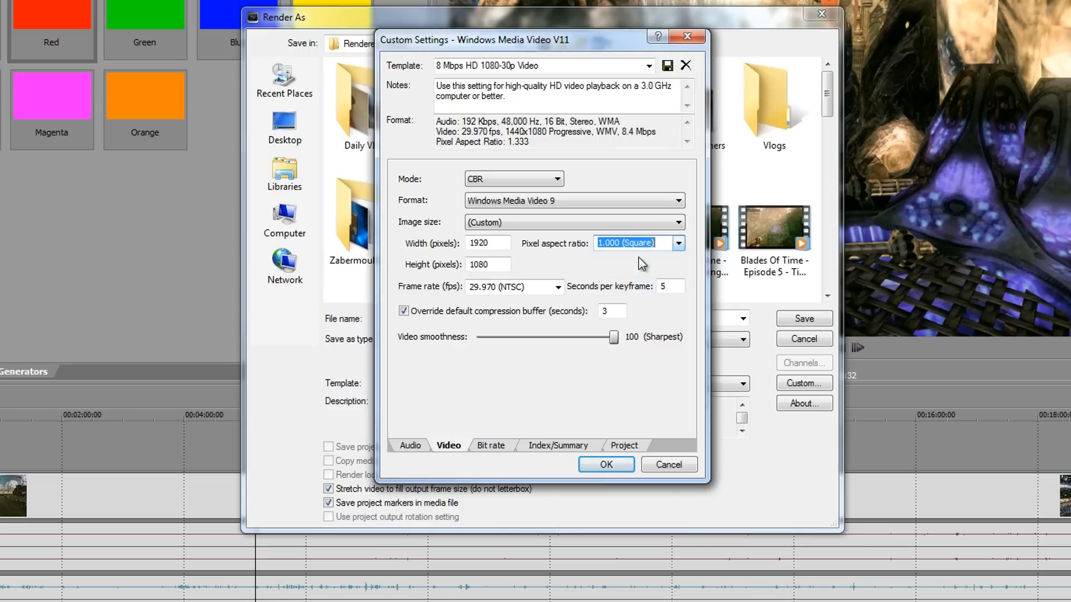
Try 16 M and 24 M as the Internet/LAN target bit rate and settle on 16 M.
click(500, 444)
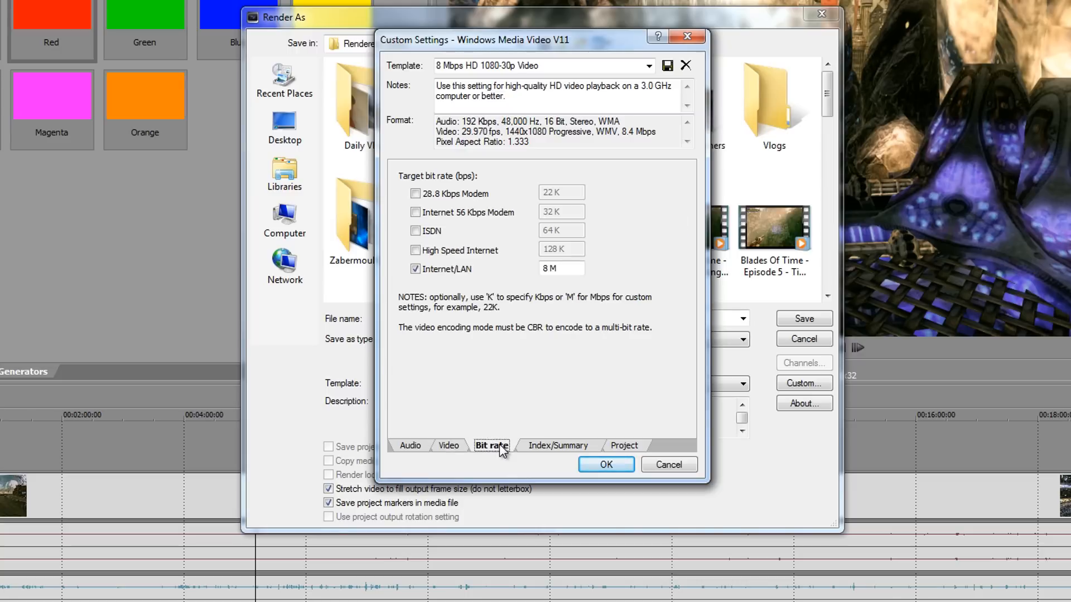
click(542, 269)
key(Delete)
key(Delete)
text(16)
key(BackSpace)
key(BackSpace)
text(24)
drag(564, 268, 536, 269)
click(567, 267)
drag(565, 268, 540, 268)
click(554, 269)
drag(553, 268, 534, 268)
text(16)
Look at the index and summary options and set the video rendering quality to Best.
click(550, 444)
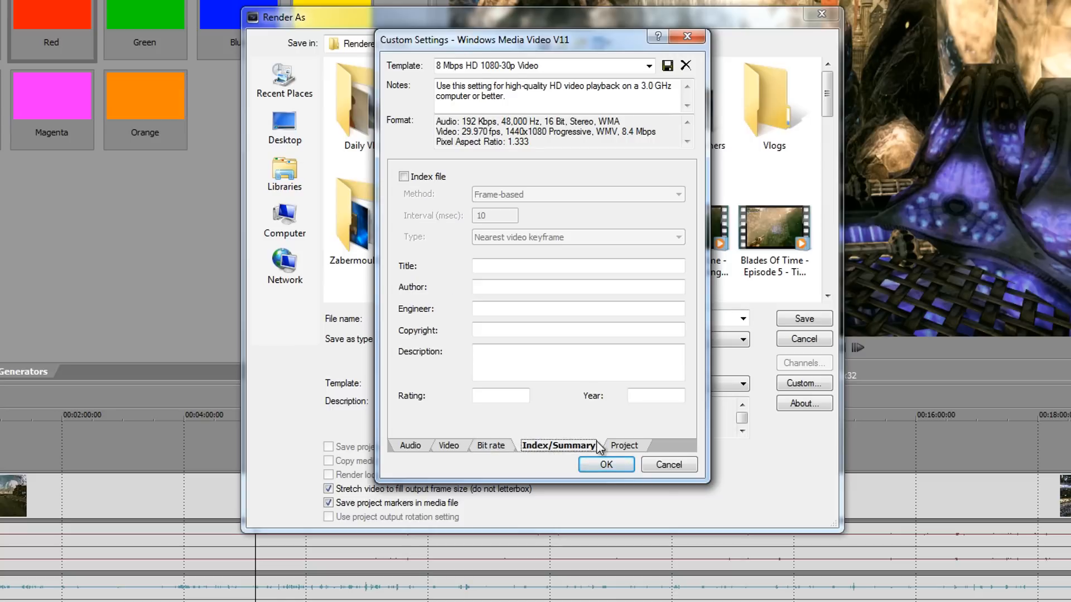
click(625, 446)
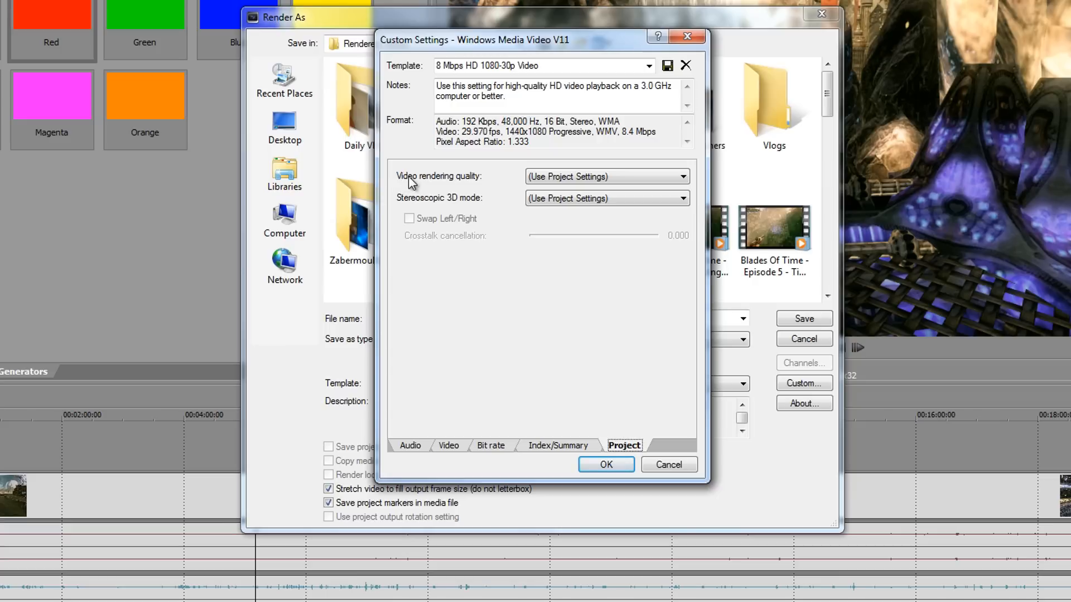
click(621, 176)
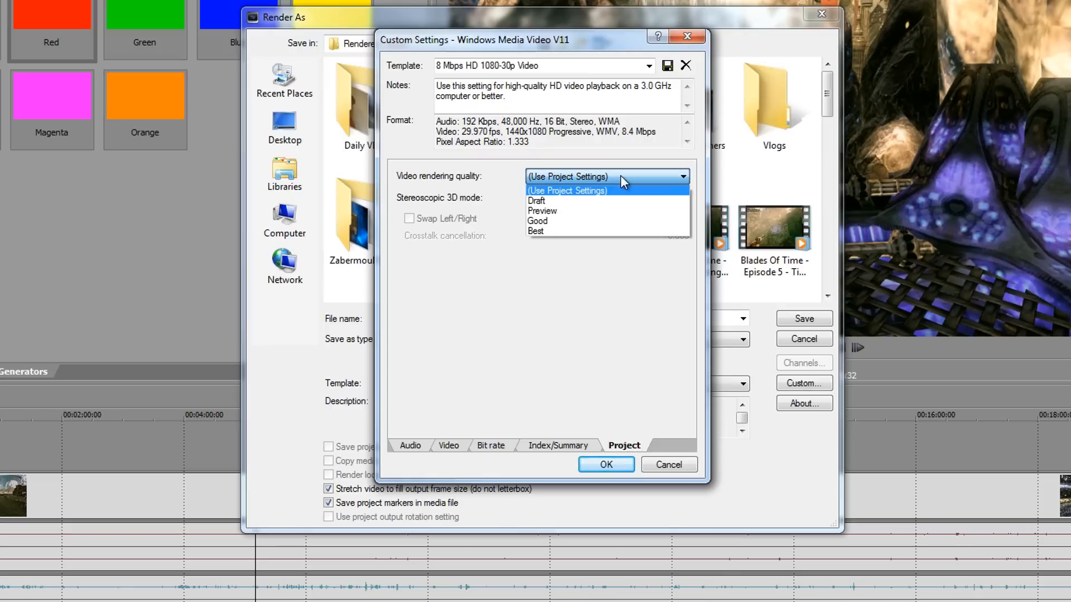
click(565, 231)
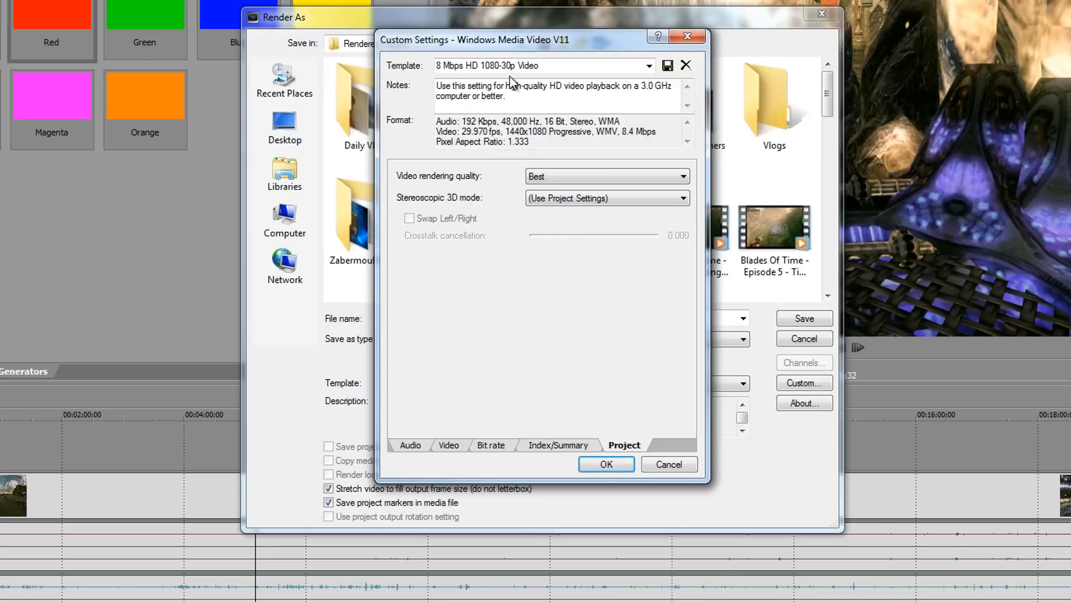
Name the custom render template "Youtube 1080p 16M".
click(545, 66)
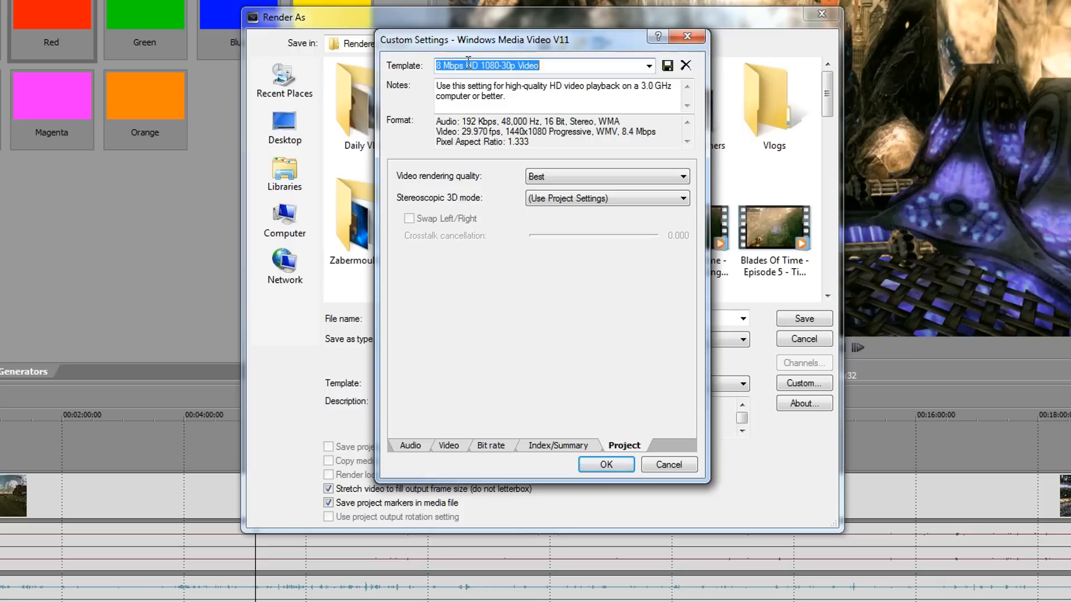
text(Youtube 1080p)
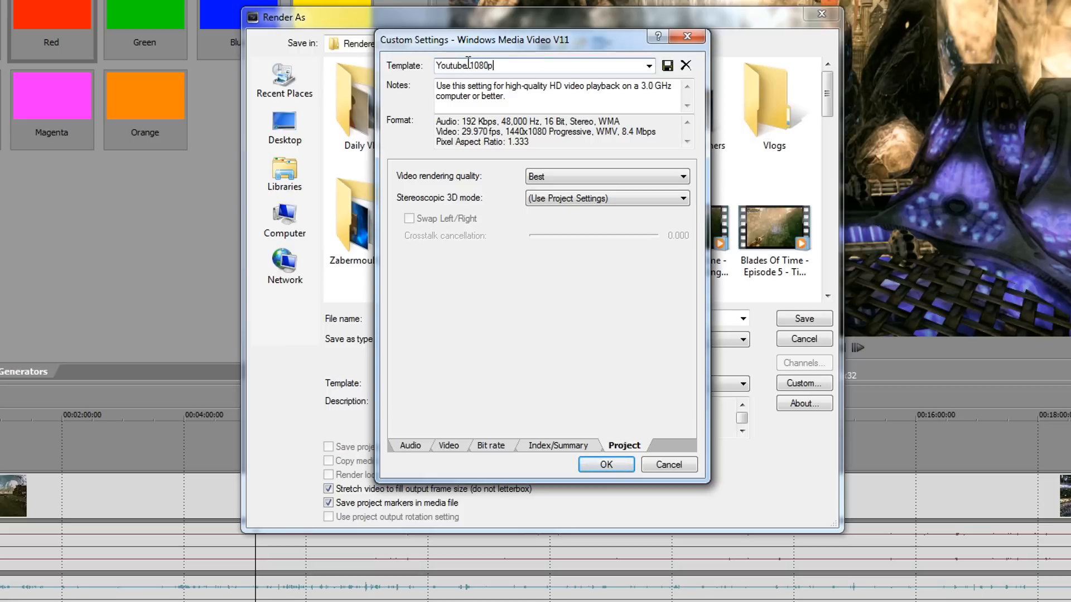
text( 16M)
Change the Internet/LAN target bit rate of the custom template to 24 M.
click(489, 446)
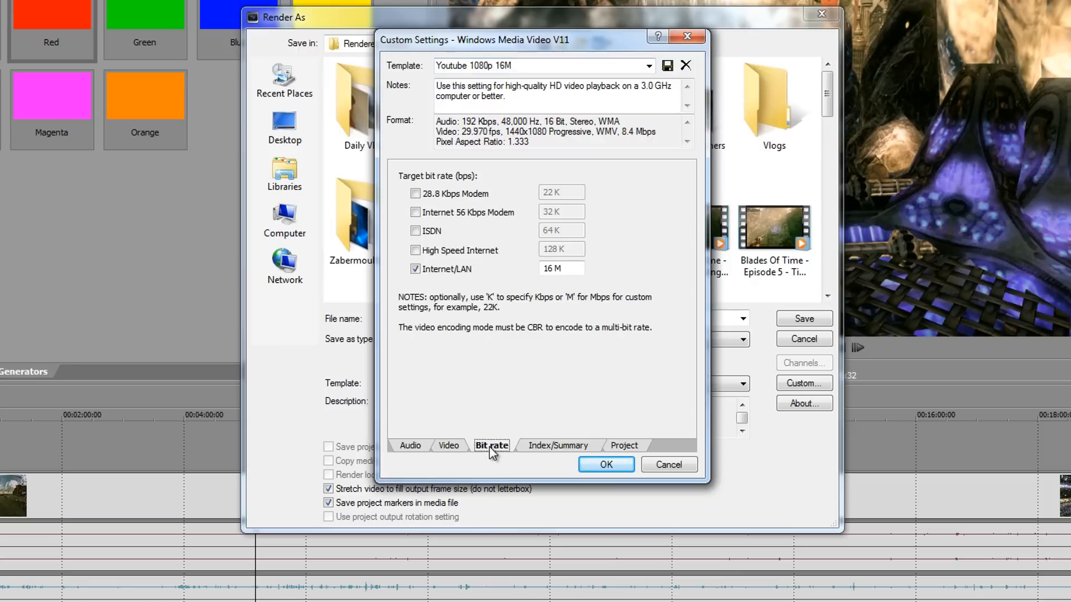
click(546, 269)
key(BackSpace)
key(Delete)
text(24)
Rename the custom template "Youtube 1080p 24M" and leave the custom settings without saving them.
click(504, 65)
click(504, 65)
key(BackSpace)
key(BackSpace)
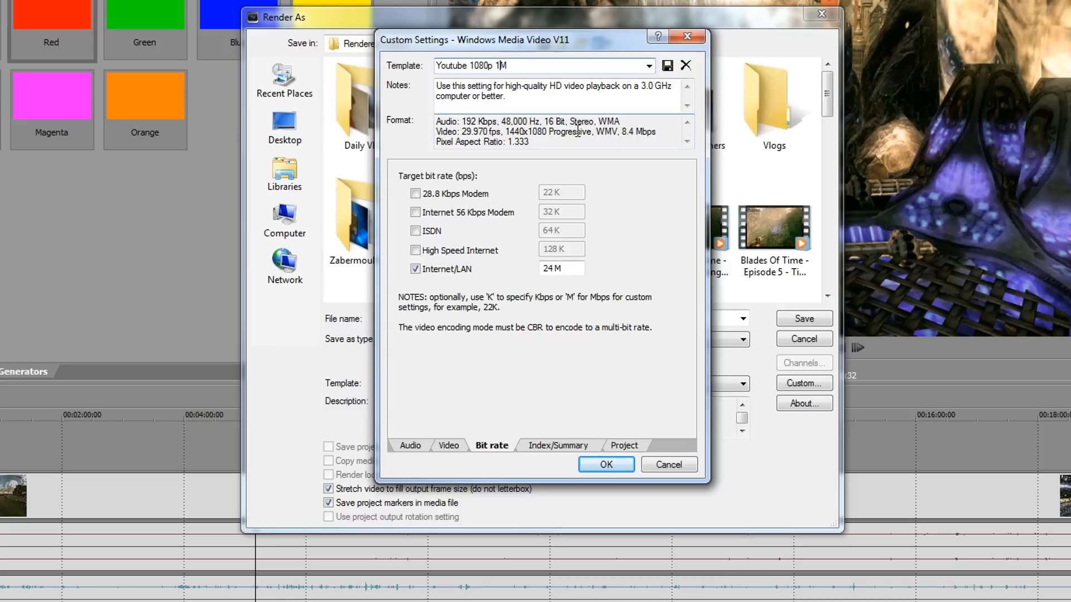
text(24)
double_click(507, 67)
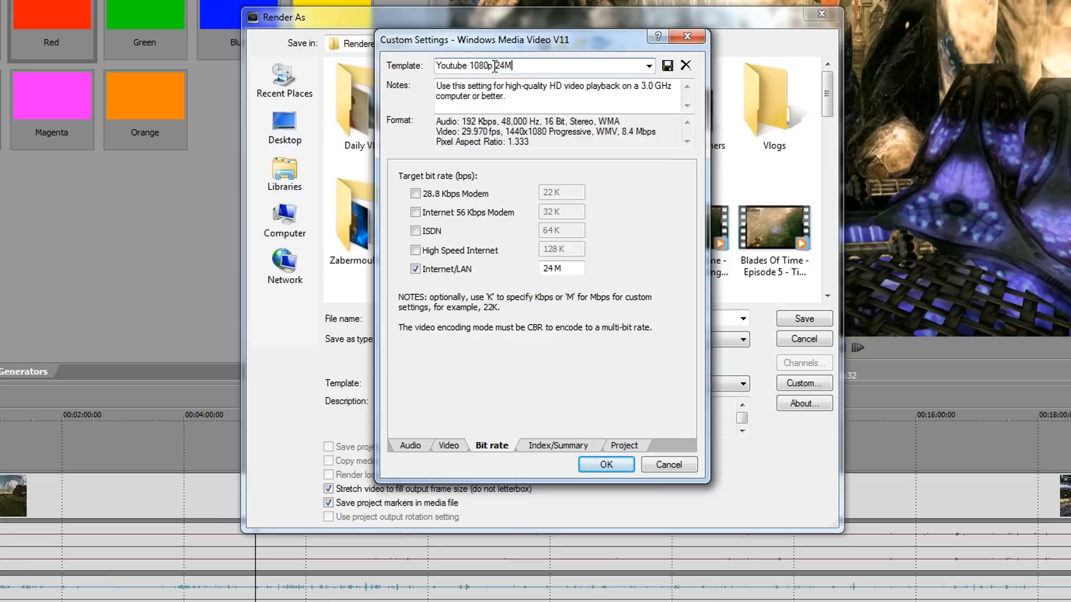
click(534, 63)
click(672, 466)
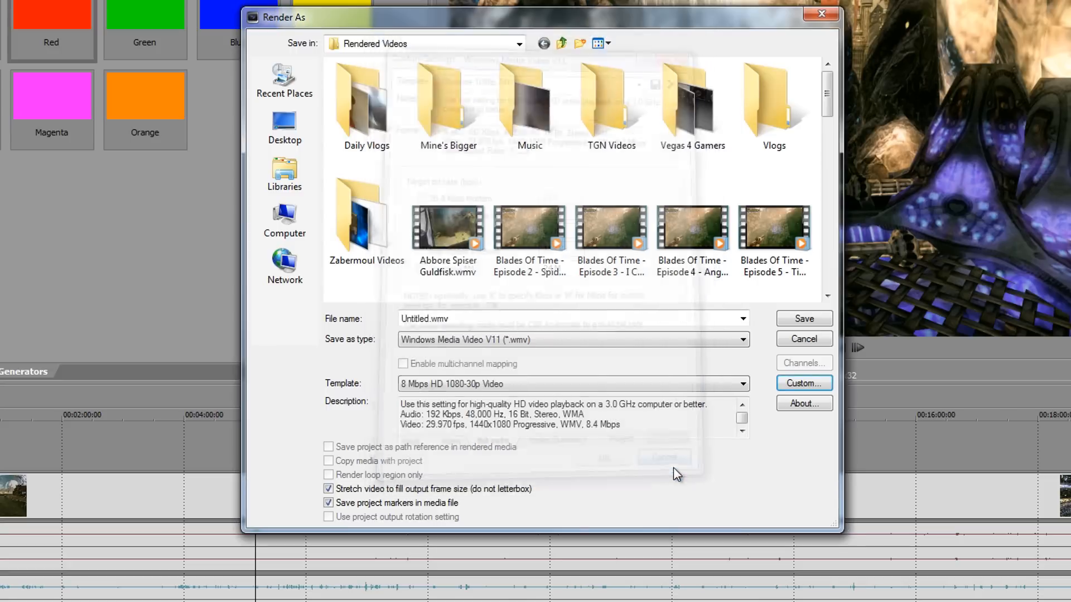
click(550, 385)
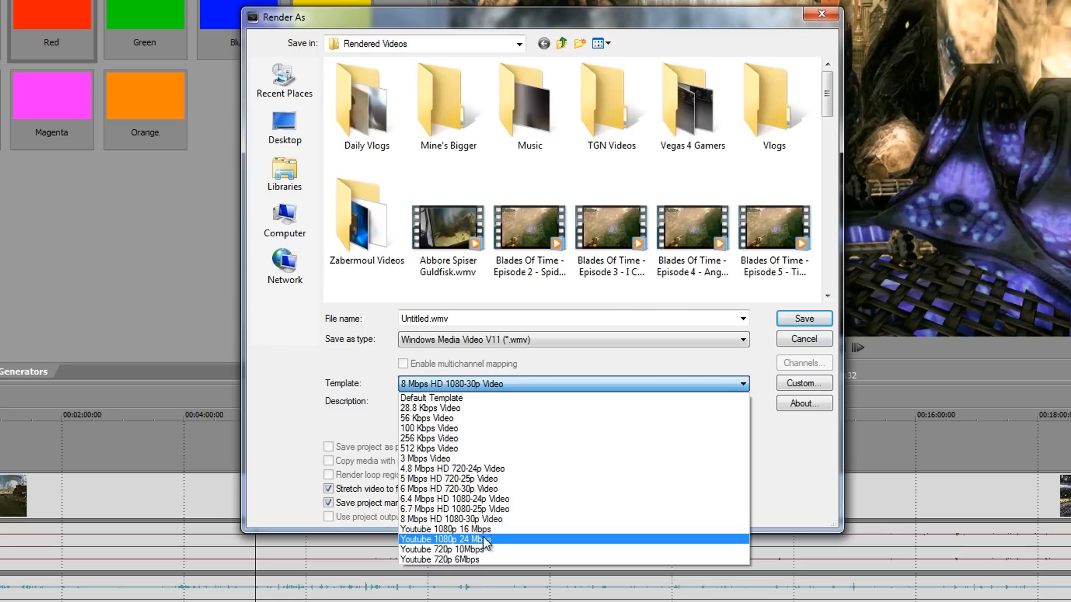
click(477, 383)
click(497, 339)
click(497, 339)
click(497, 339)
click(497, 339)
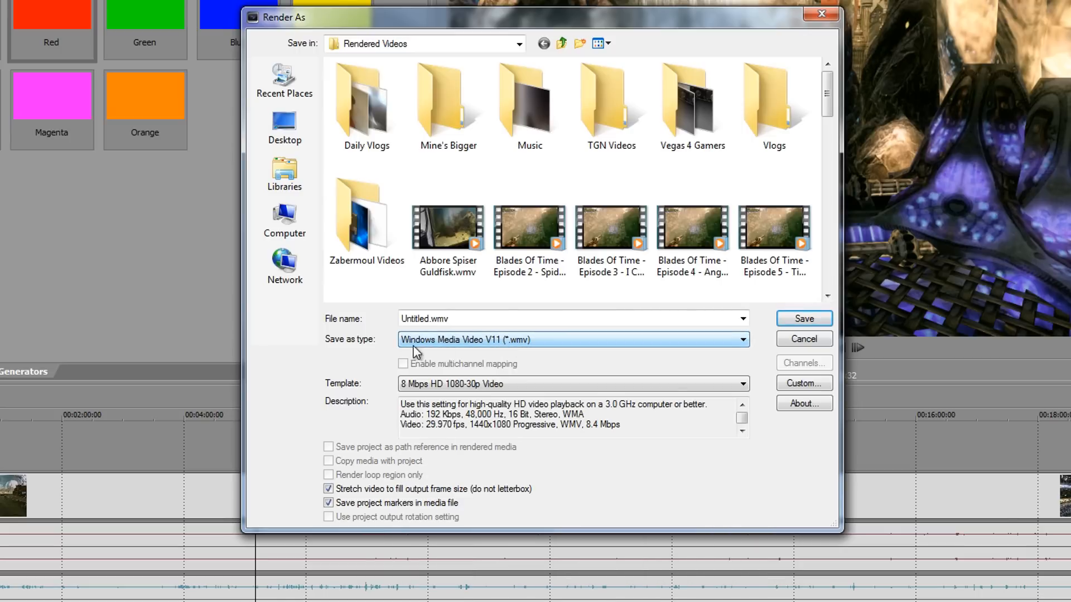
Select the saved Youtube 1080p 16 Mbps render template and switch to Youtube 1080p 24 Mbps instead.
click(477, 386)
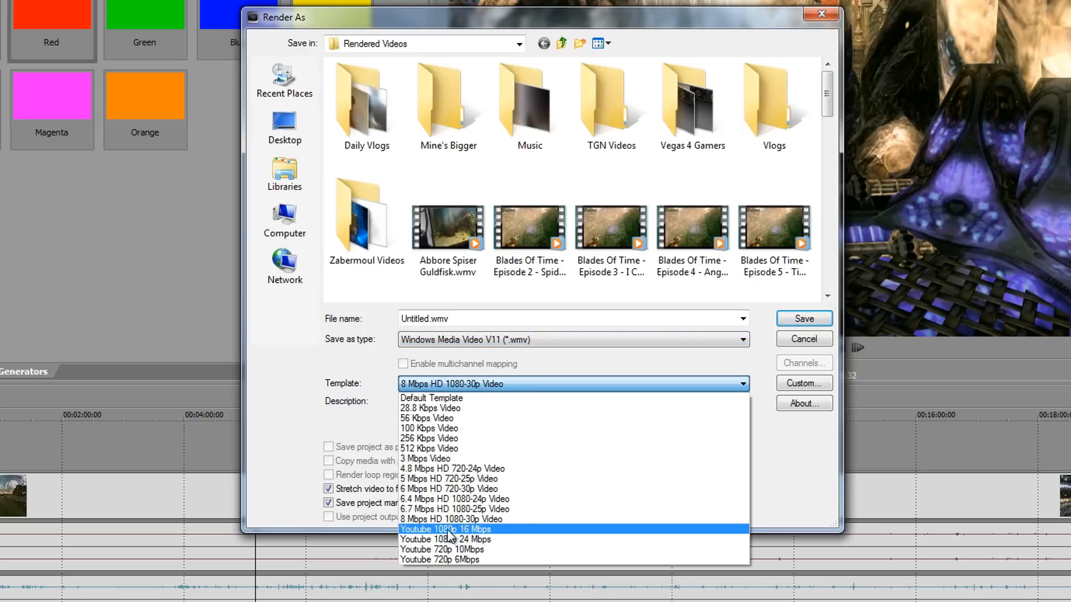
click(472, 531)
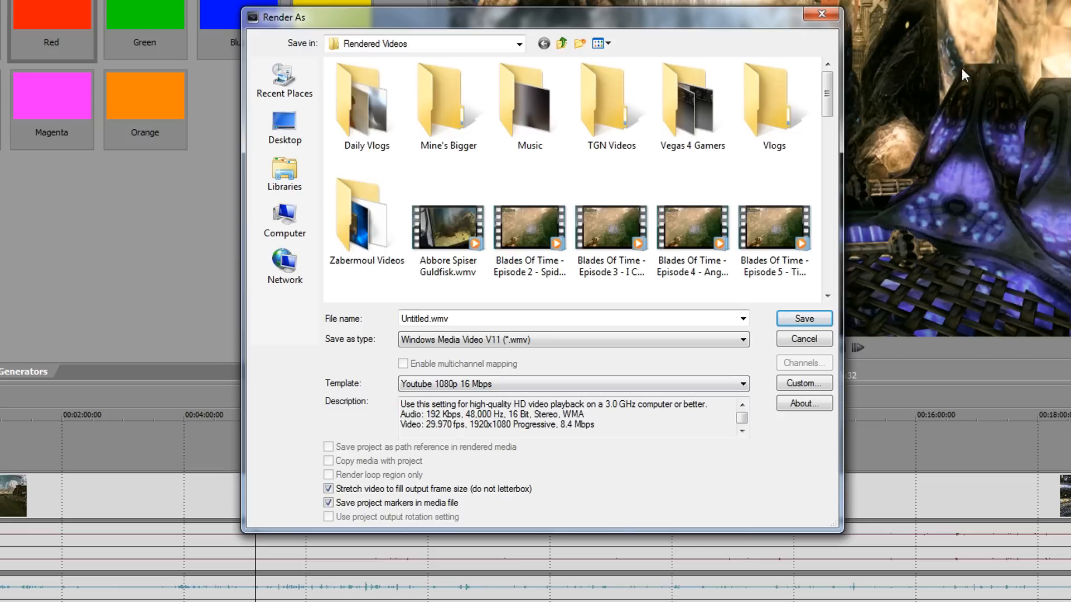
click(463, 384)
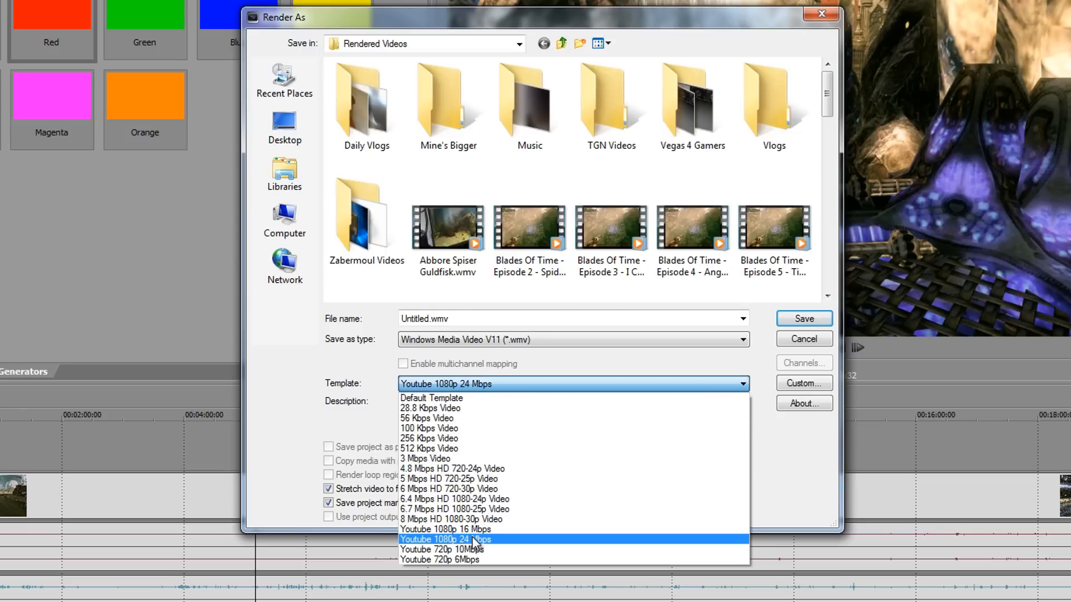
click(474, 539)
Name the render output file "Blades Of Time EP16.wmv" and leave the render settings without rendering.
double_click(439, 318)
click(432, 318)
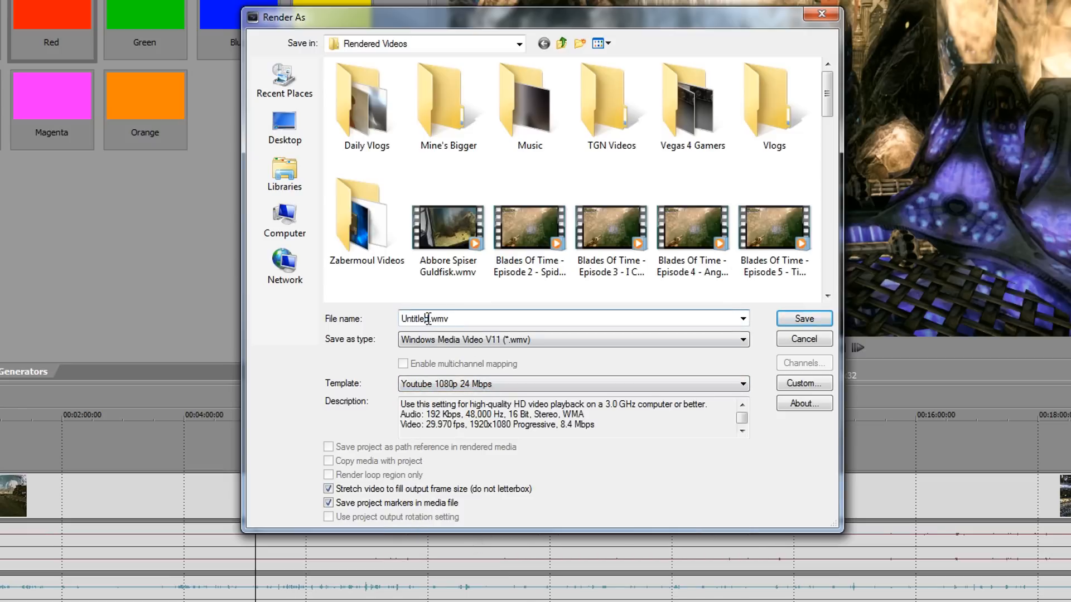
double_click(429, 319)
text(Blades Of Time )
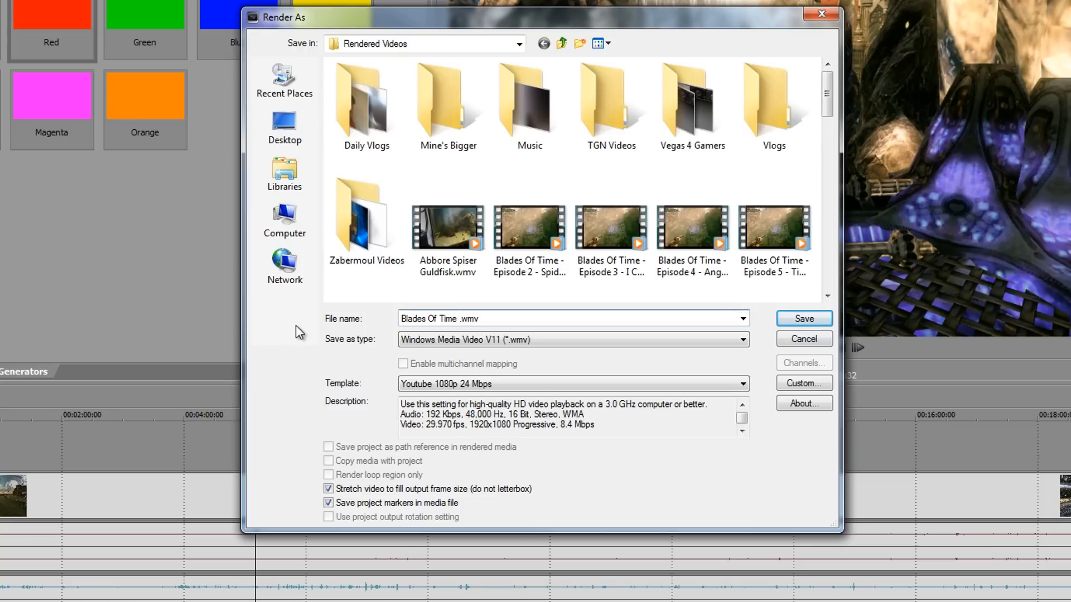
text(EP)
text(16)
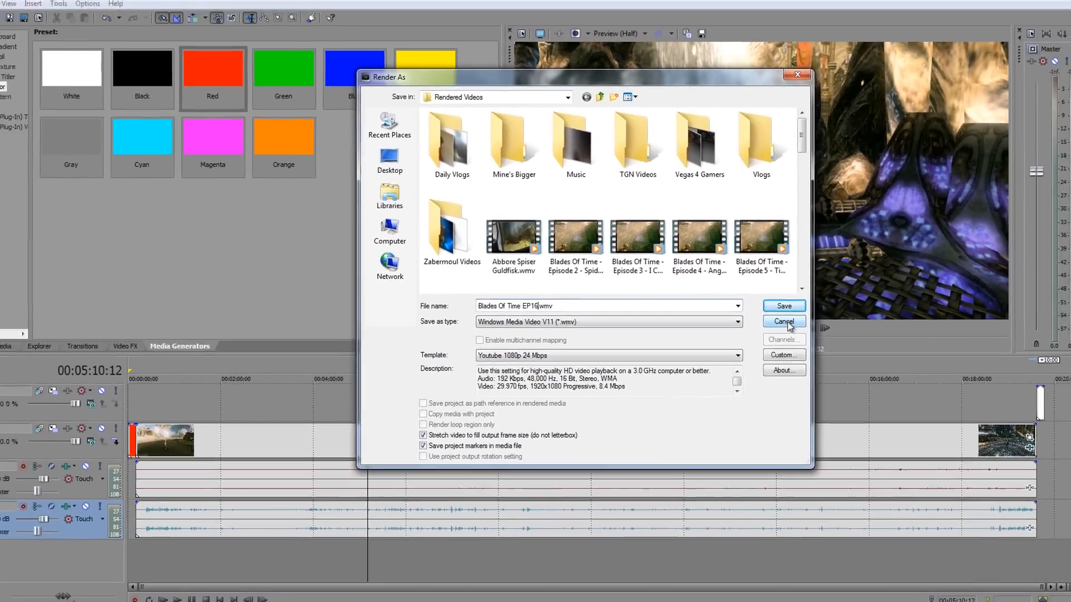
click(785, 322)
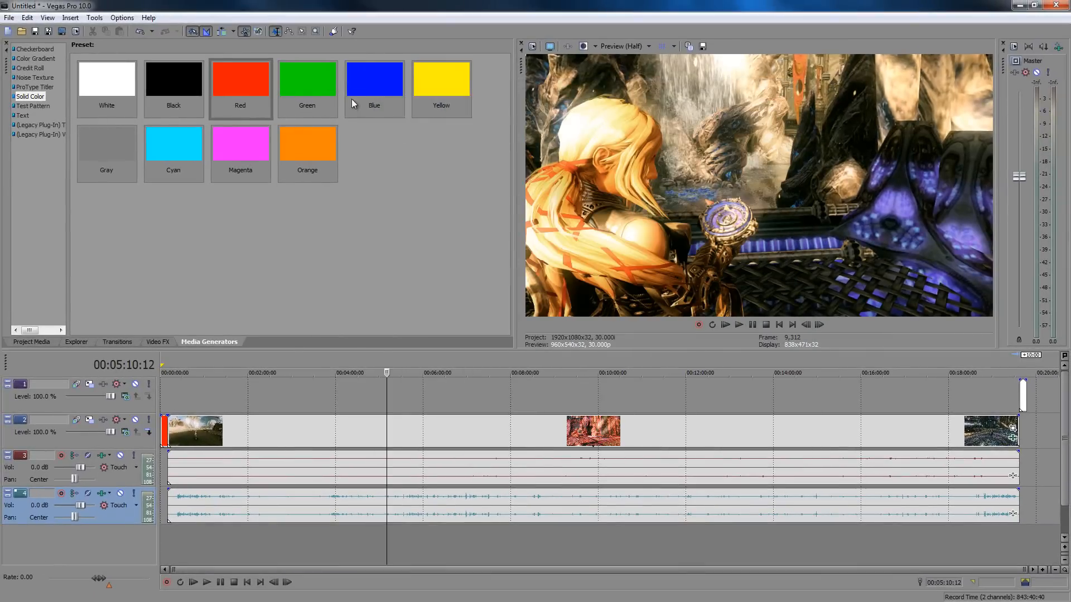
Hide the Video Preview window and open the Render As settings for the project.
click(49, 18)
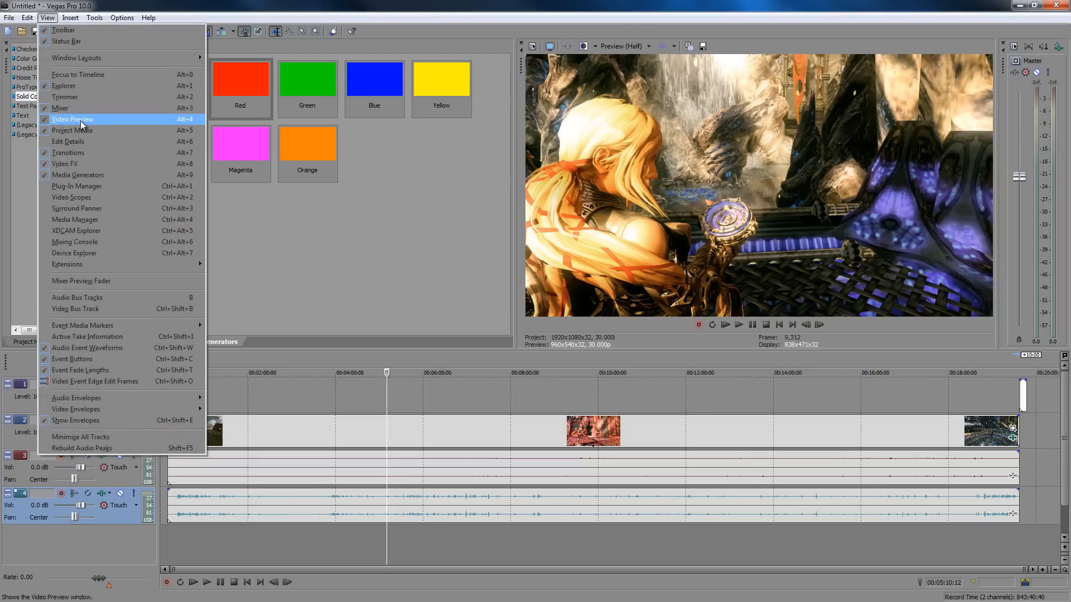
click(81, 121)
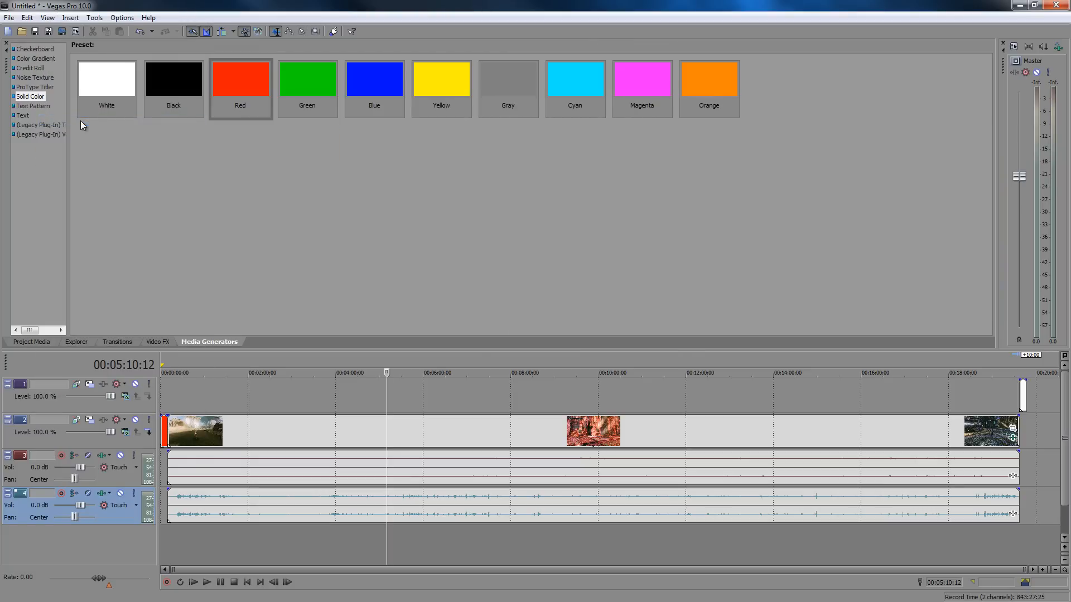
click(9, 18)
click(38, 98)
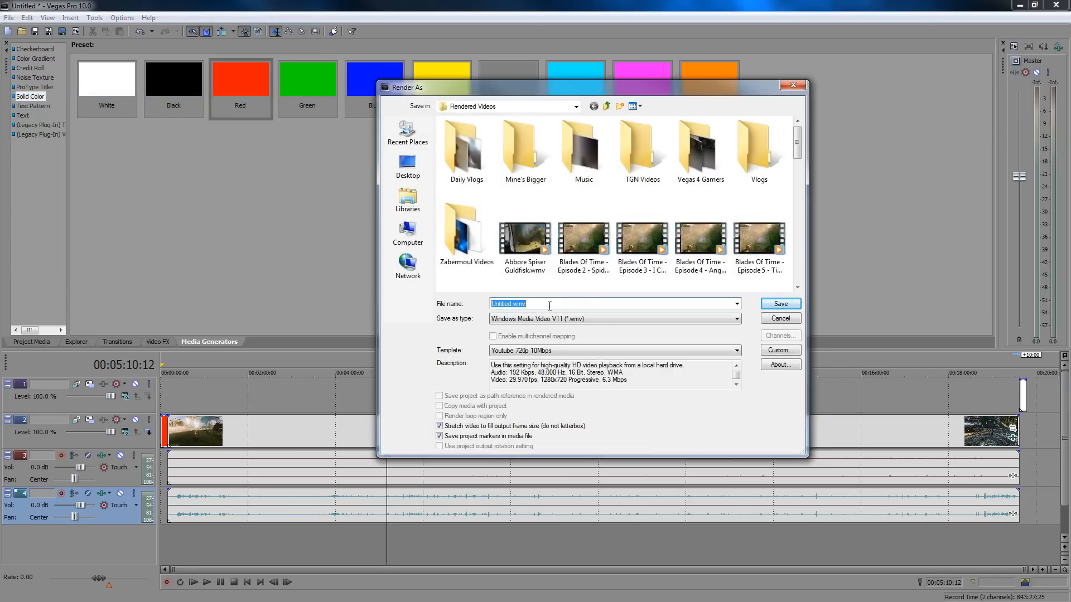
Keep Windows Media Video V11 as the render format and choose the Youtube 1080p 24 Mbps template.
click(527, 322)
click(527, 323)
click(541, 351)
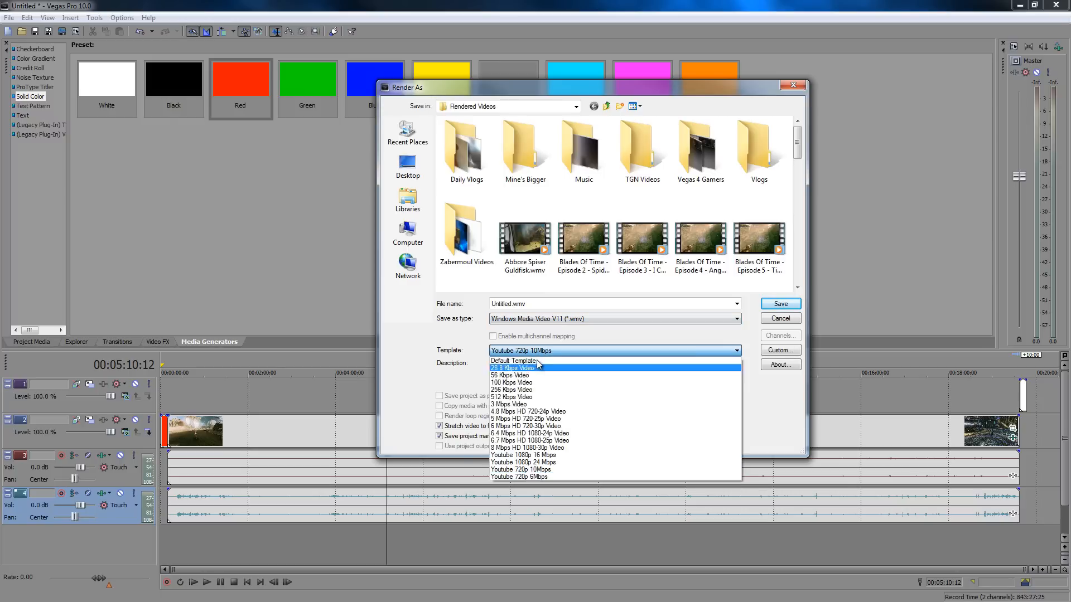
click(547, 463)
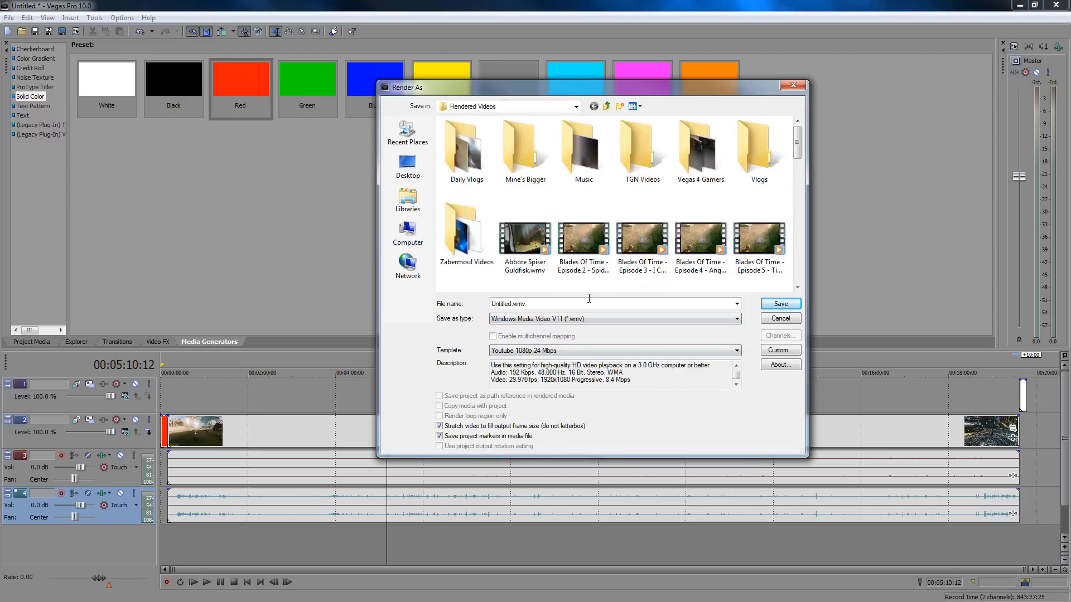
Name the render output file "Something.wmv".
click(512, 303)
click(511, 304)
double_click(512, 304)
text(Something)
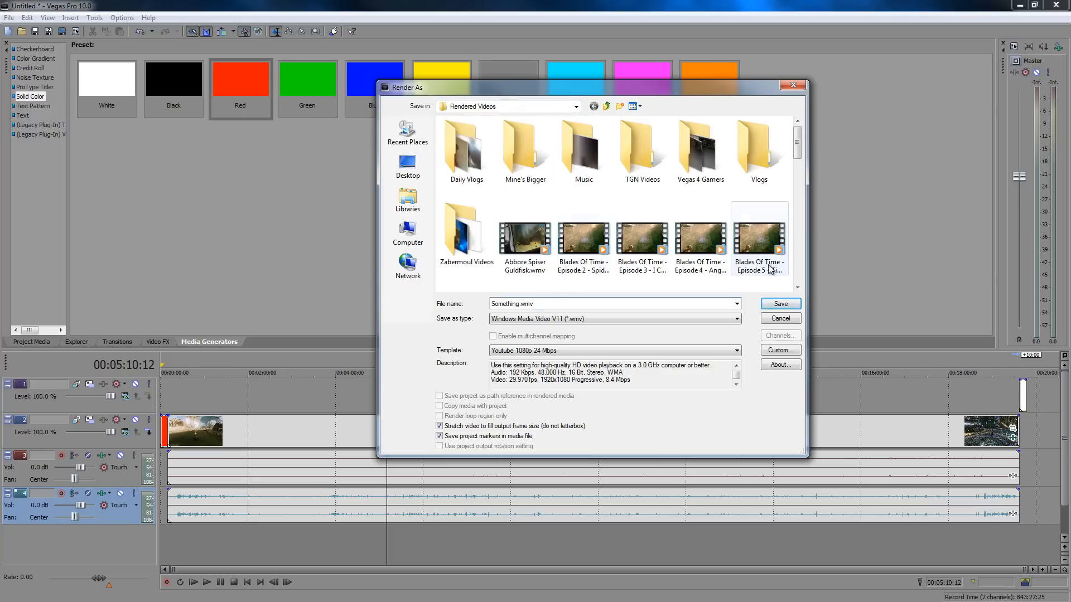
Close the render settings without rendering and show the Video Preview window again.
click(792, 86)
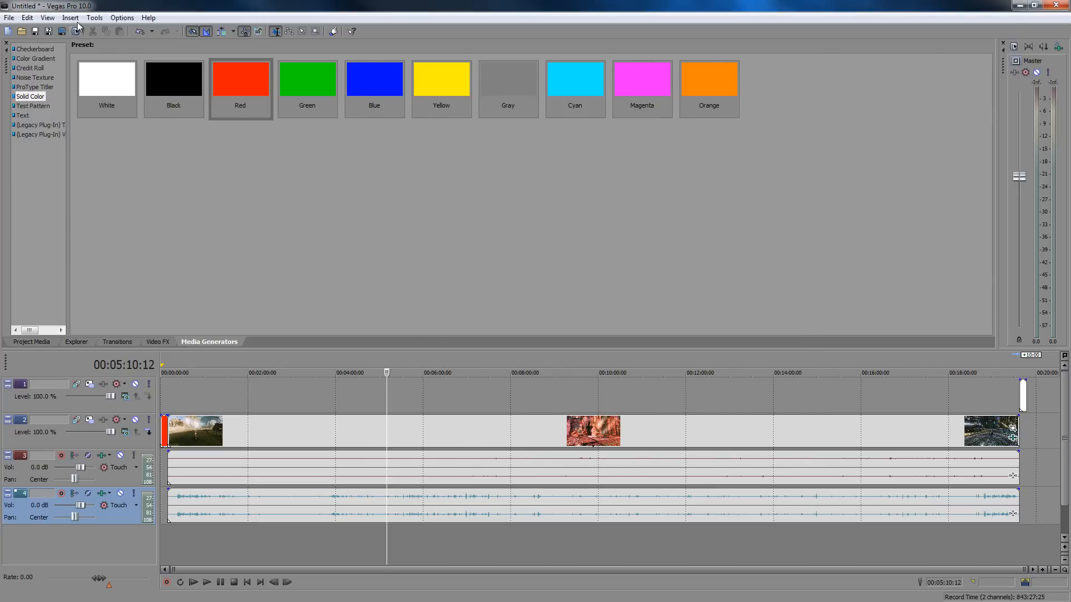
click(49, 19)
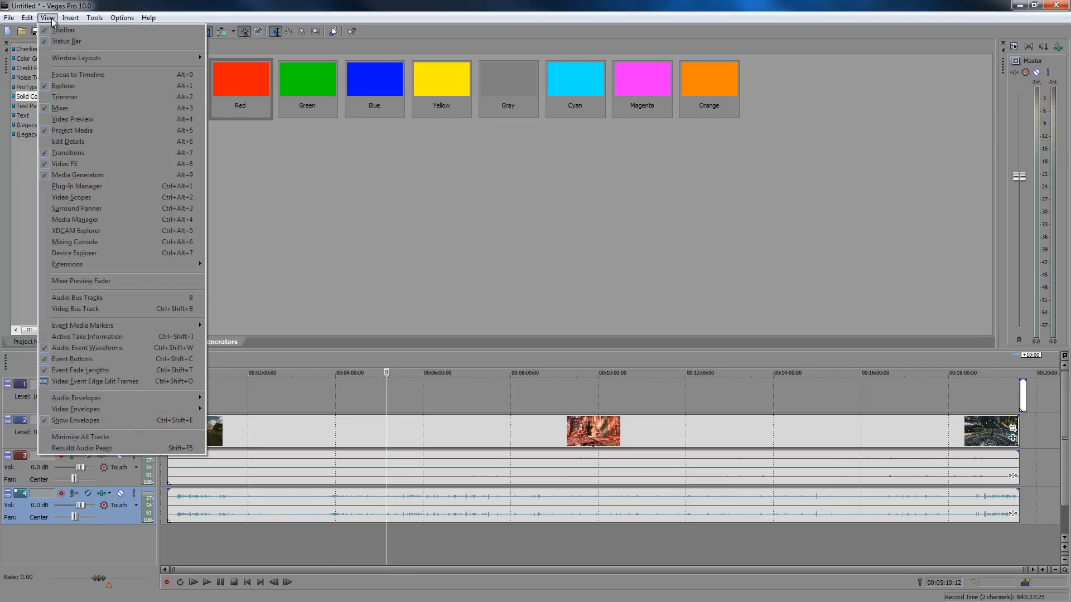
click(81, 121)
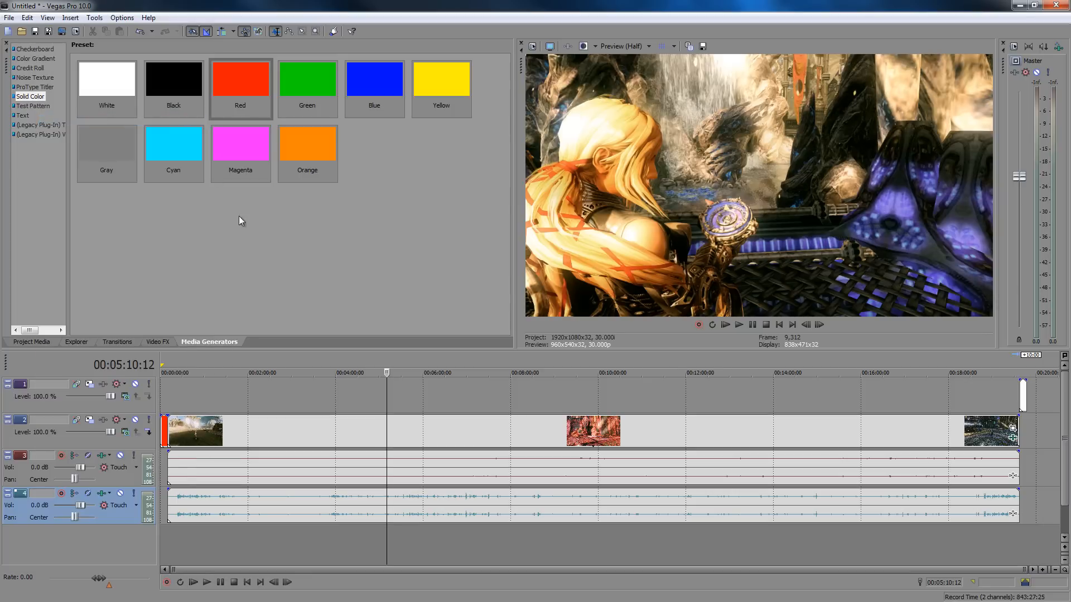